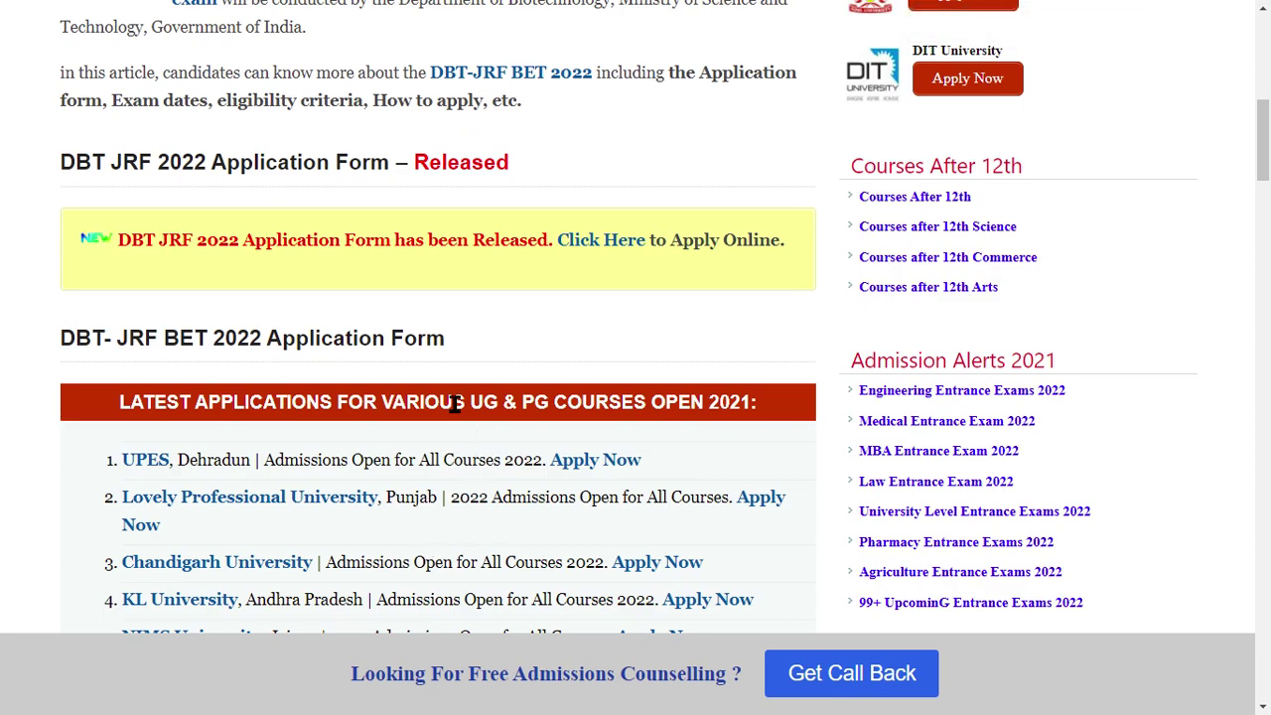
# Step: Open the online application page from the DBT JRF 2022 Application Form notice in the article
pyautogui.click(592, 243)
pyautogui.click(586, 243)
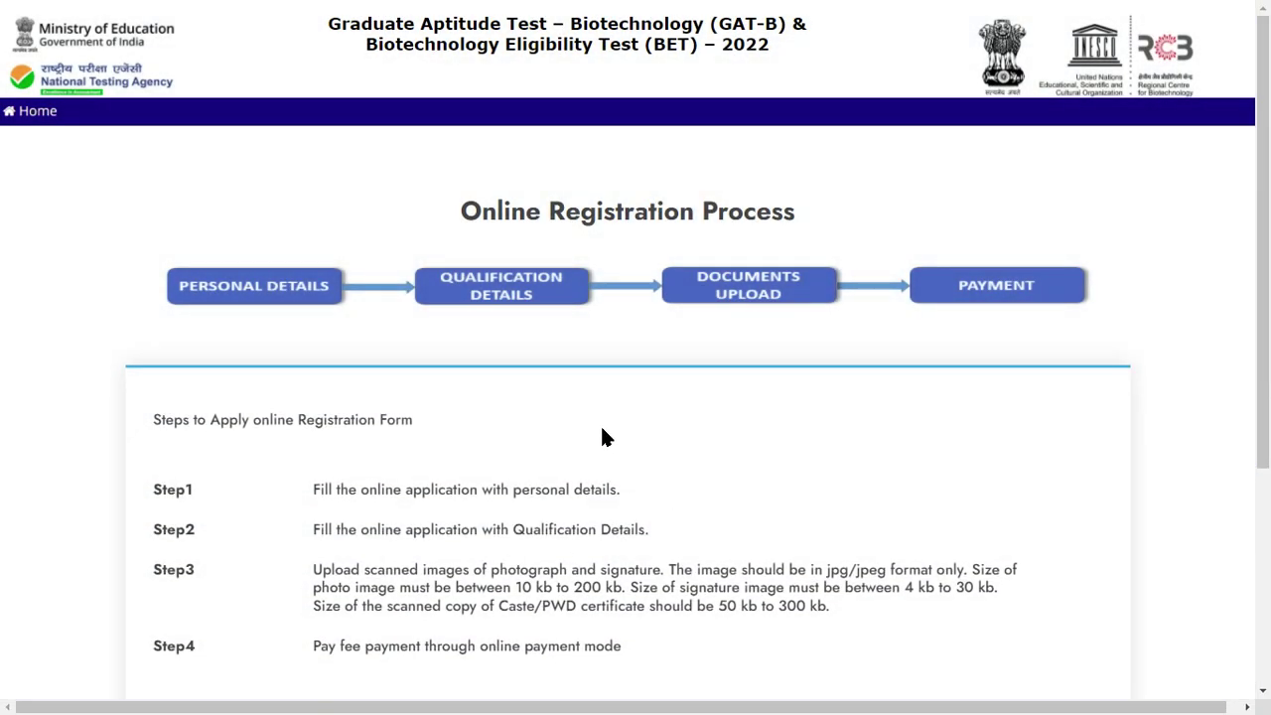
# Step: Review the four online registration steps, including the format and size limits for the photograph, signature and certificate images
pyautogui.scroll(-1, 606, 427)
pyautogui.scroll(-1, 383, 370)
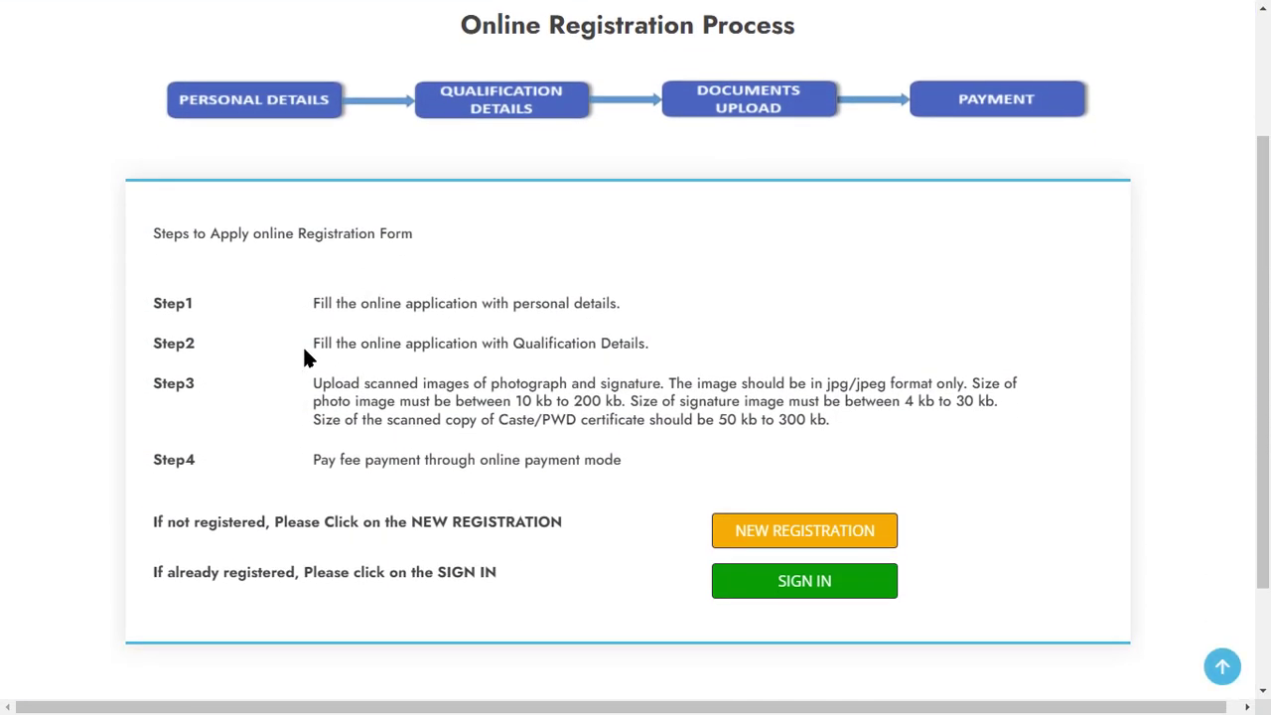
pyautogui.scroll(-1, 248, 316)
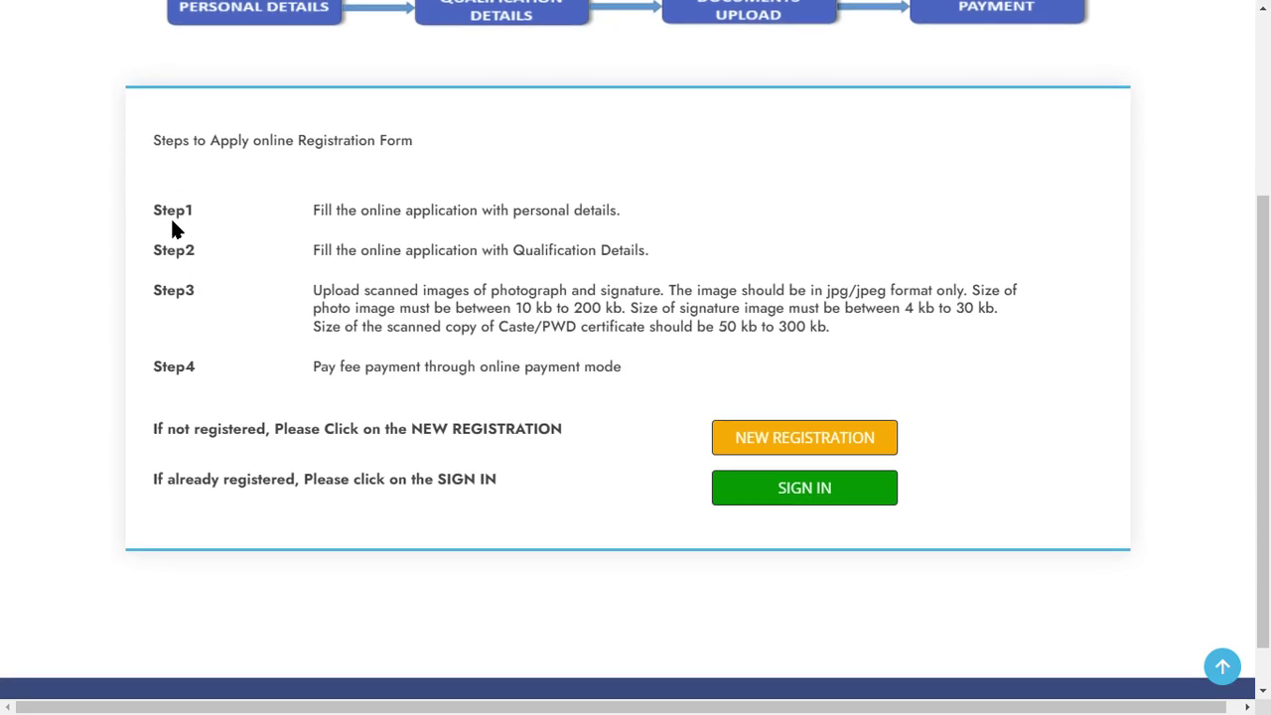
pyautogui.moveTo(360, 211); pyautogui.dragTo(569, 210)
pyautogui.click(461, 279)
pyautogui.moveTo(332, 304); pyautogui.dragTo(507, 315)
pyautogui.click(507, 314)
pyautogui.scroll(-2, 298, 397)
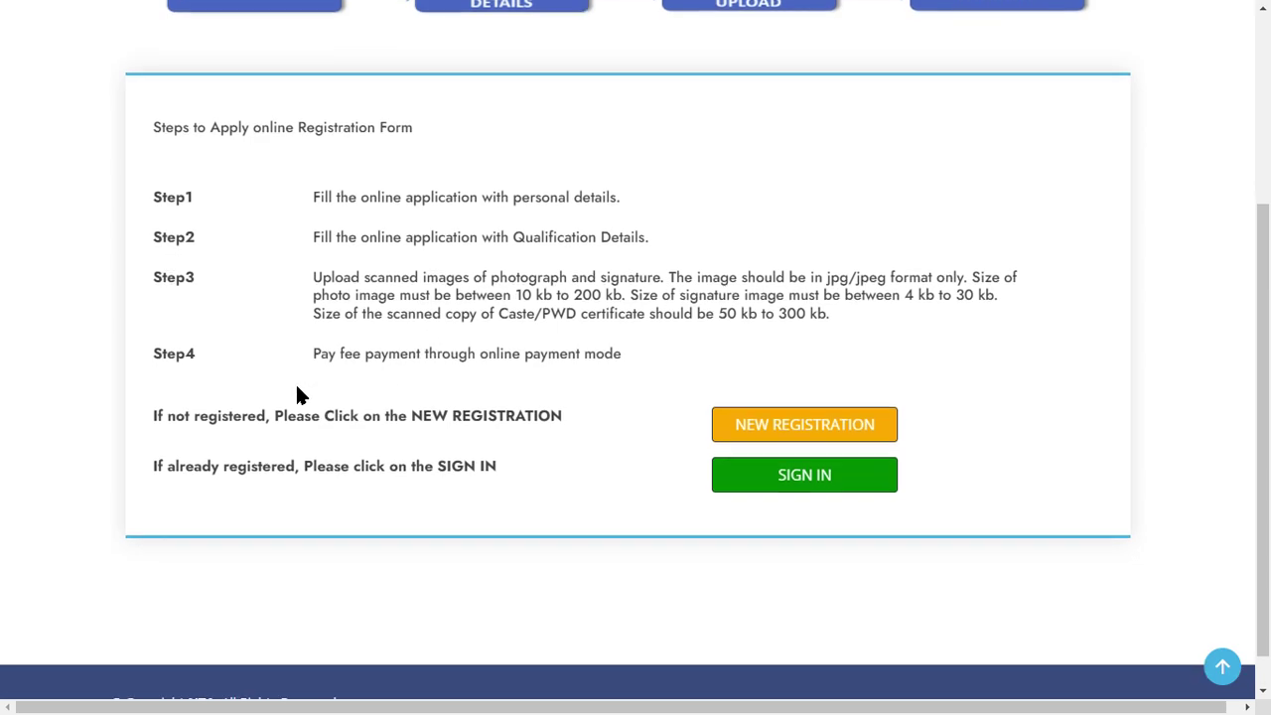
pyautogui.moveTo(313, 314); pyautogui.dragTo(386, 318)
pyautogui.click(394, 369)
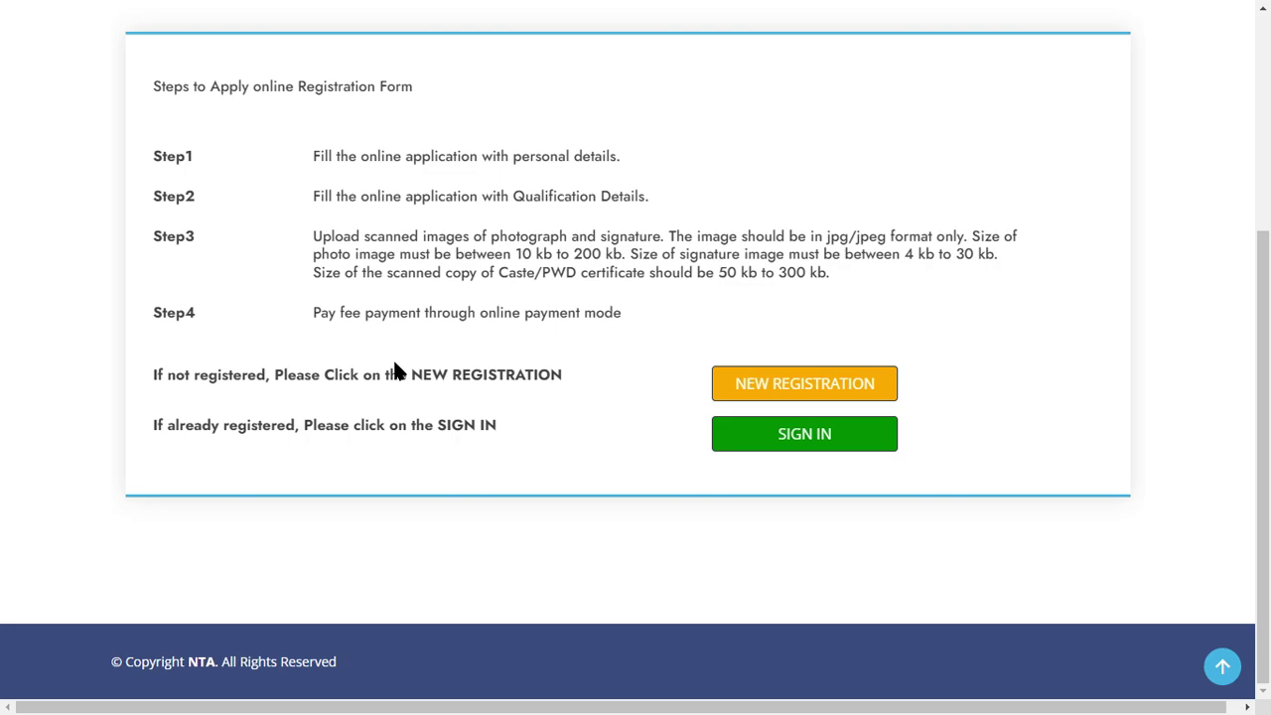
pyautogui.moveTo(167, 151); pyautogui.dragTo(179, 312)
pyautogui.click(397, 307)
# Step: Start a new registration and read through the instructions on fees, application procedure, document uploads and password policy
pyautogui.click(784, 400)
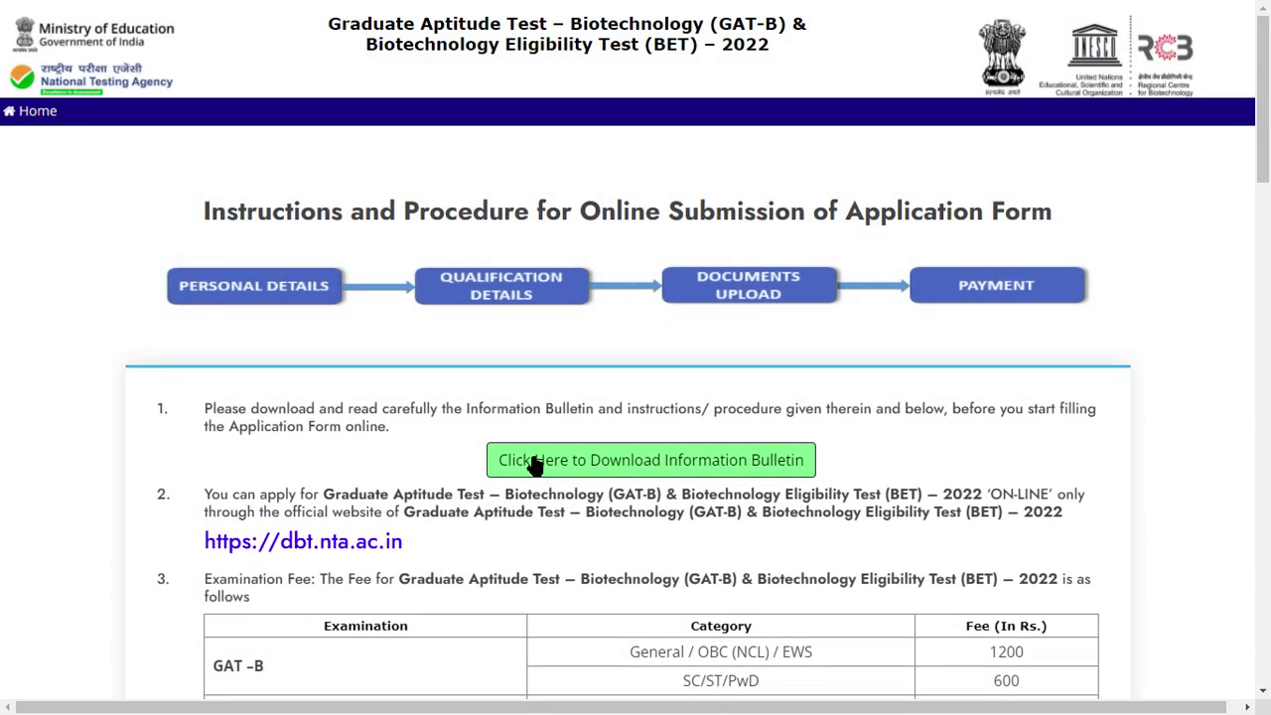
pyautogui.scroll(-3, 417, 447)
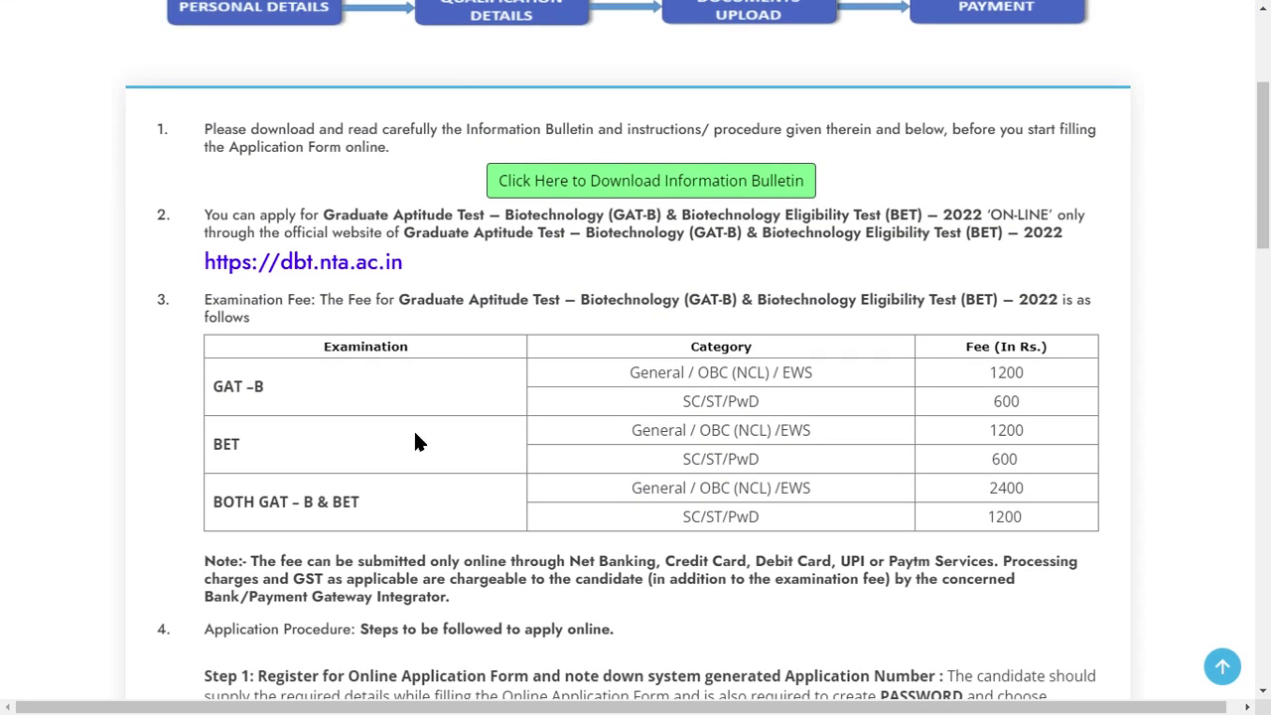
pyautogui.scroll(2, 298, 383)
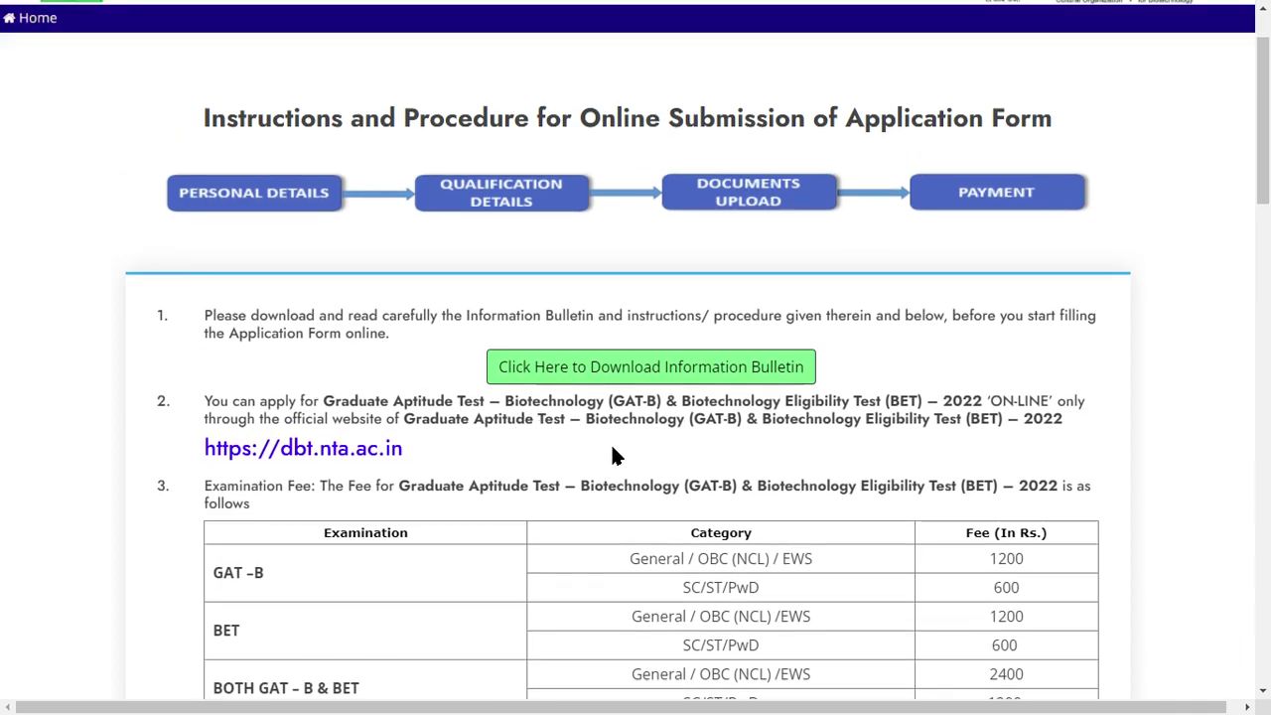
pyautogui.scroll(-1, 616, 454)
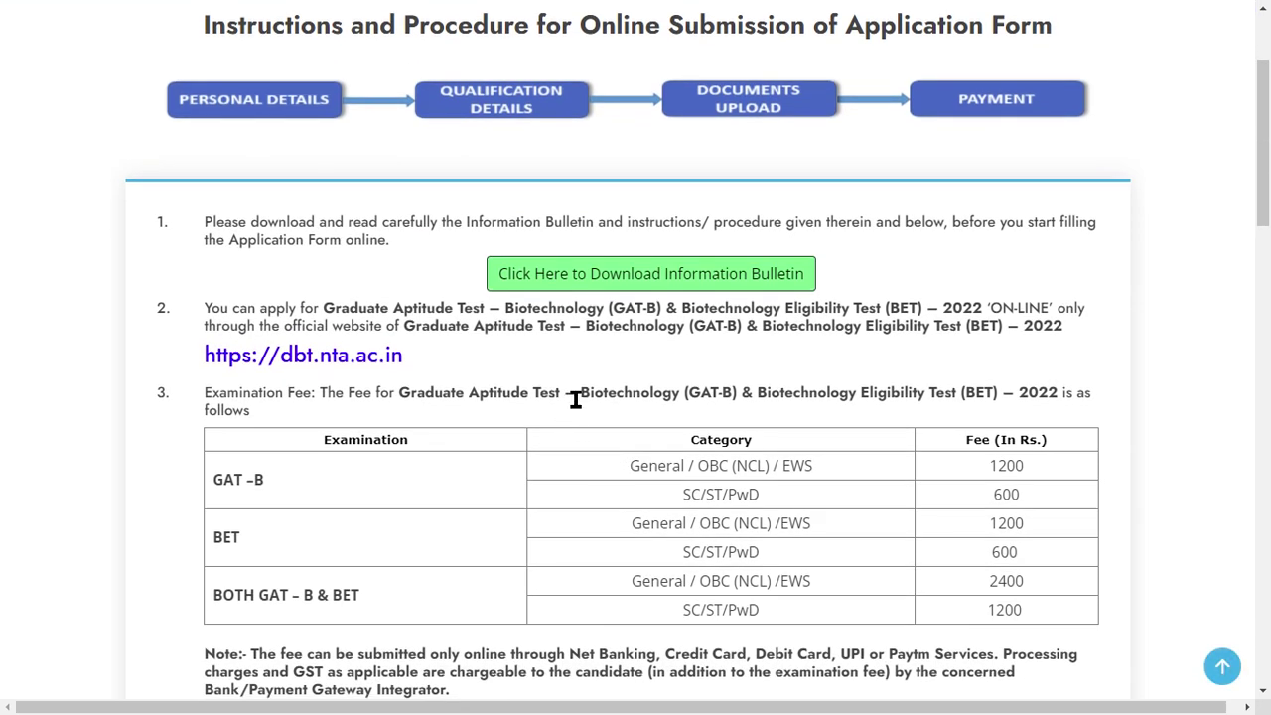
pyautogui.scroll(-10, 567, 387)
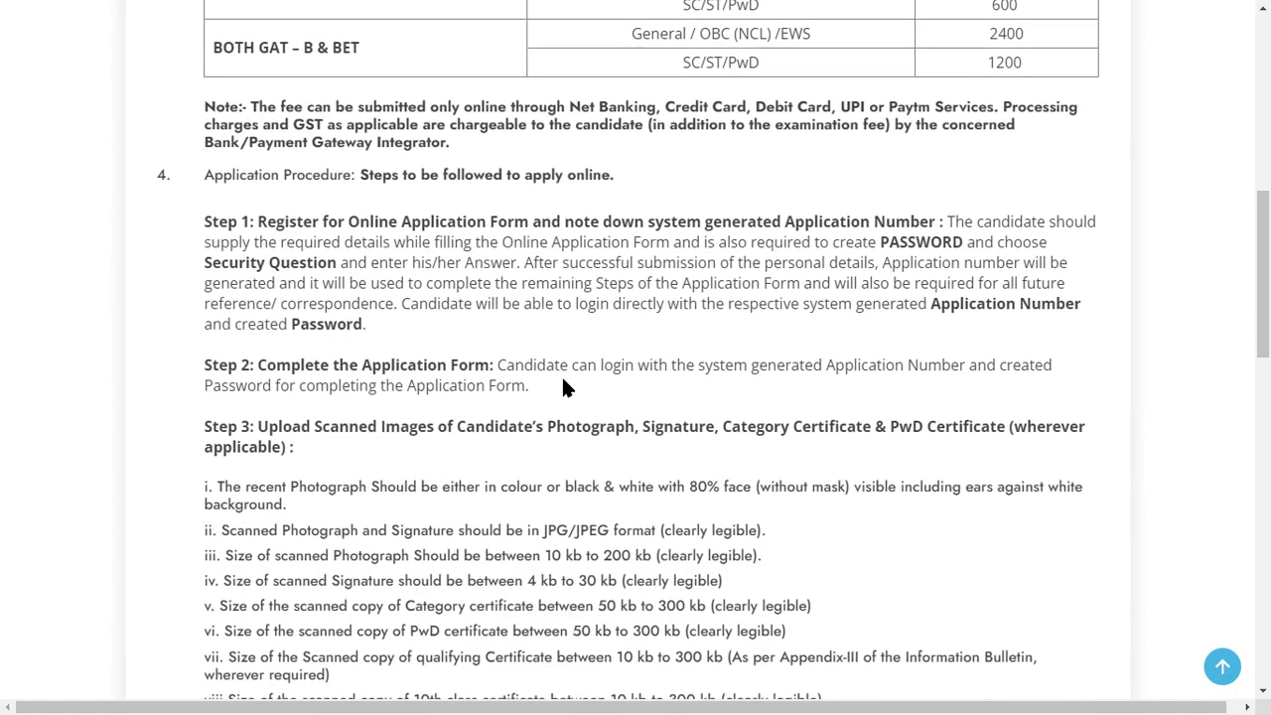
pyautogui.scroll(5, 565, 381)
pyautogui.scroll(-10, 565, 381)
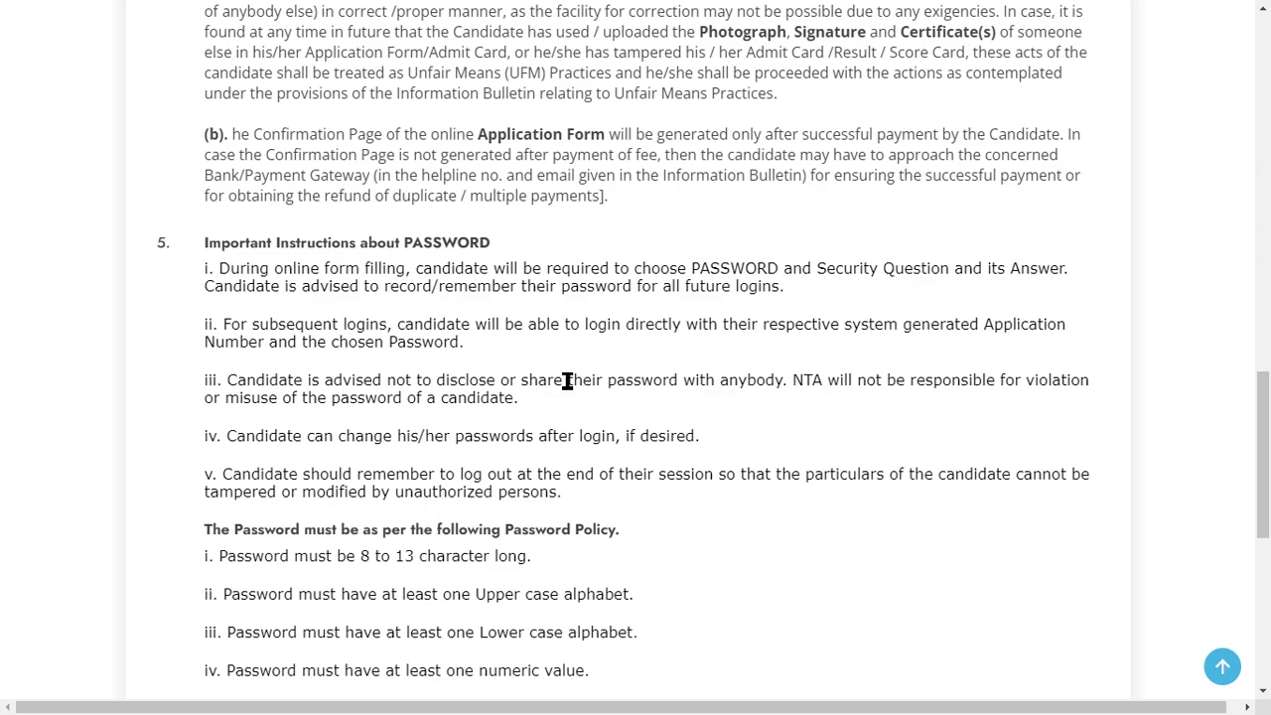
pyautogui.scroll(12, 567, 380)
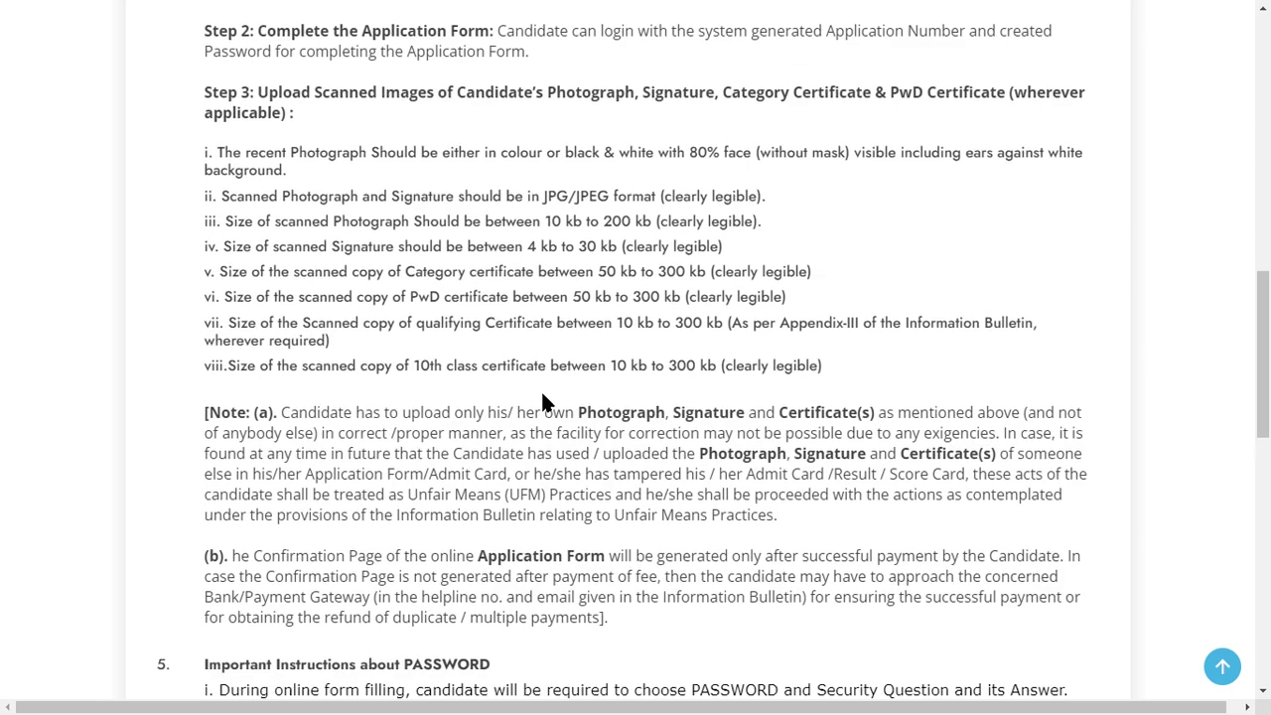
pyautogui.scroll(-15, 498, 424)
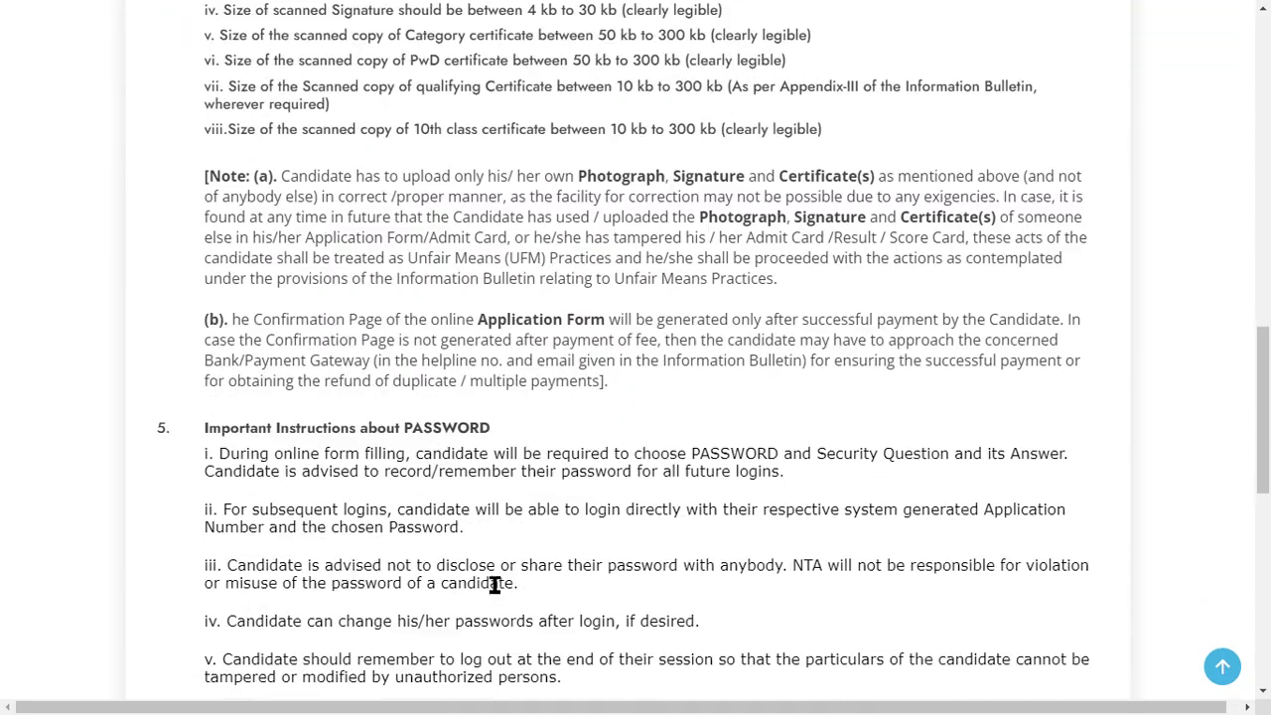
pyautogui.scroll(6, 511, 530)
pyautogui.scroll(15, 494, 520)
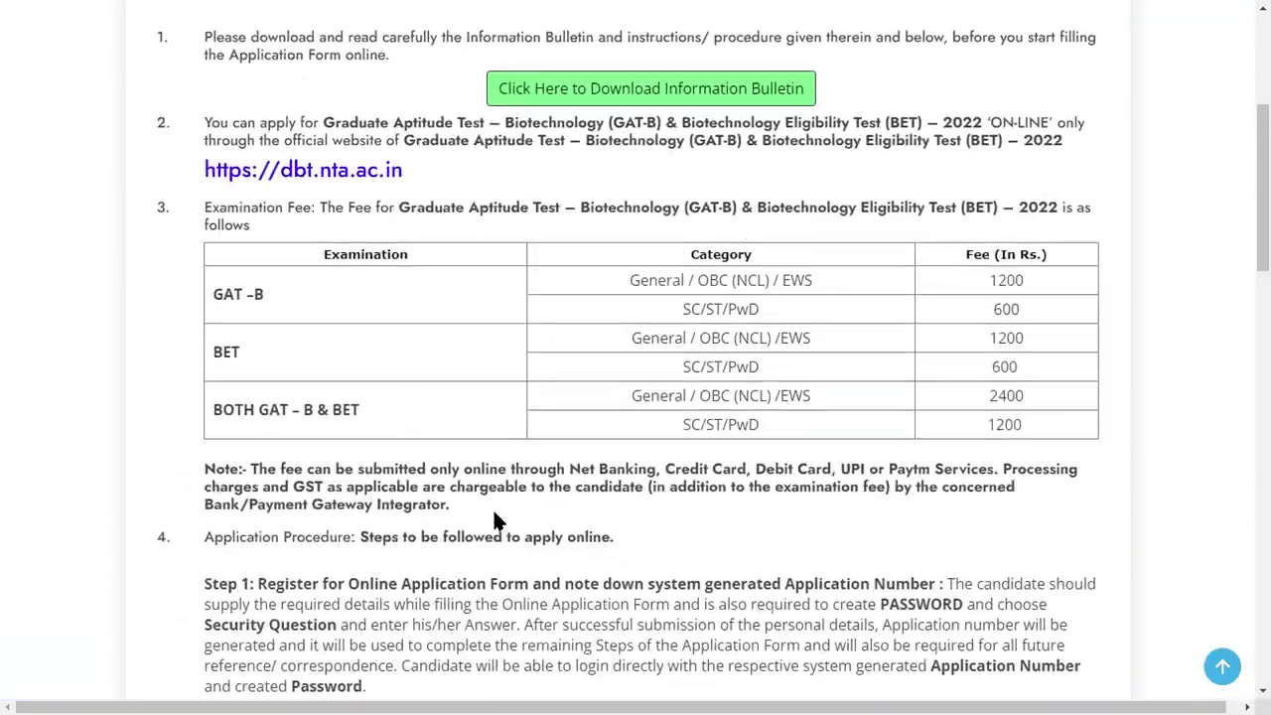
pyautogui.scroll(-8, 579, 557)
pyautogui.scroll(5, 545, 444)
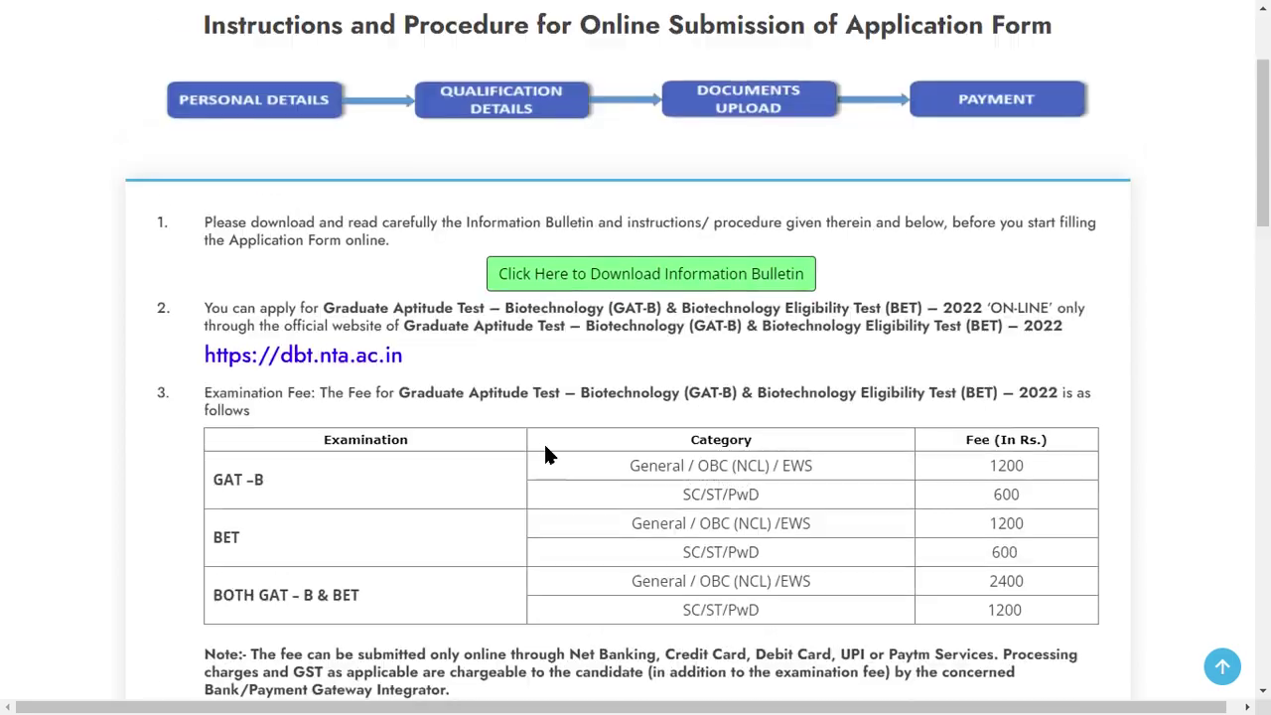
pyautogui.scroll(-4, 546, 437)
pyautogui.scroll(-6, 544, 440)
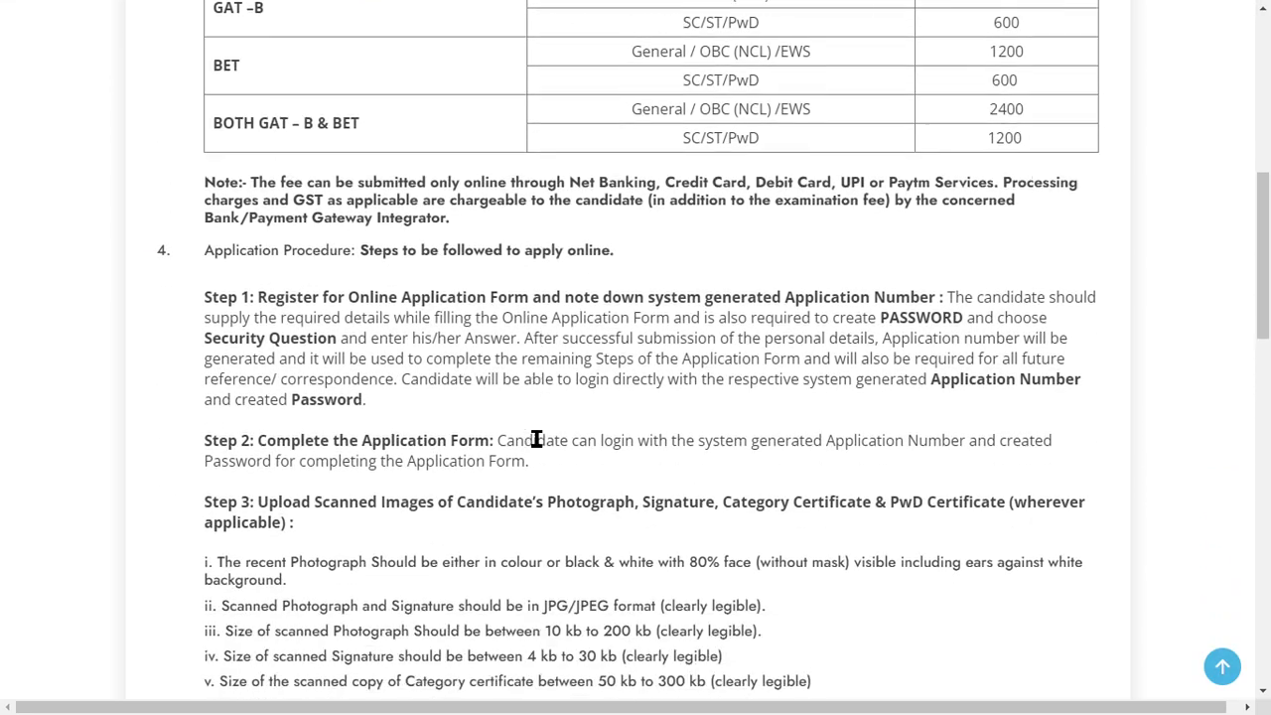
pyautogui.scroll(-9, 474, 452)
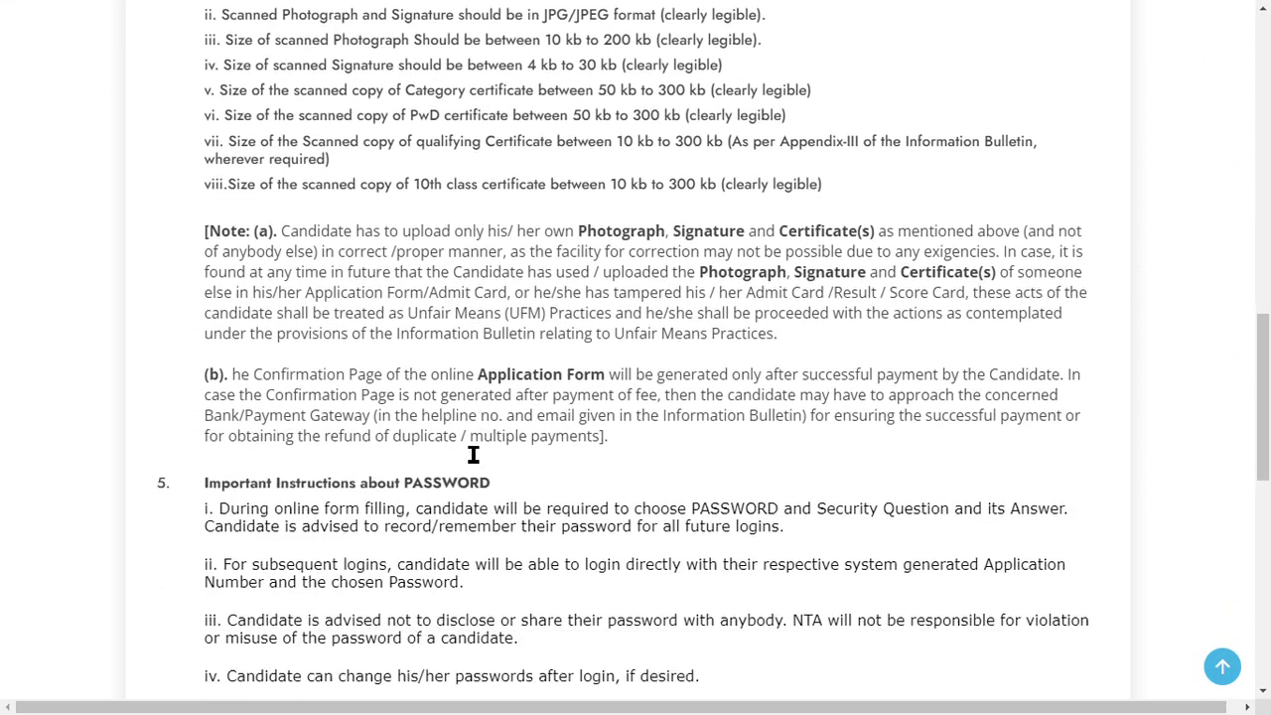
pyautogui.scroll(-3, 390, 435)
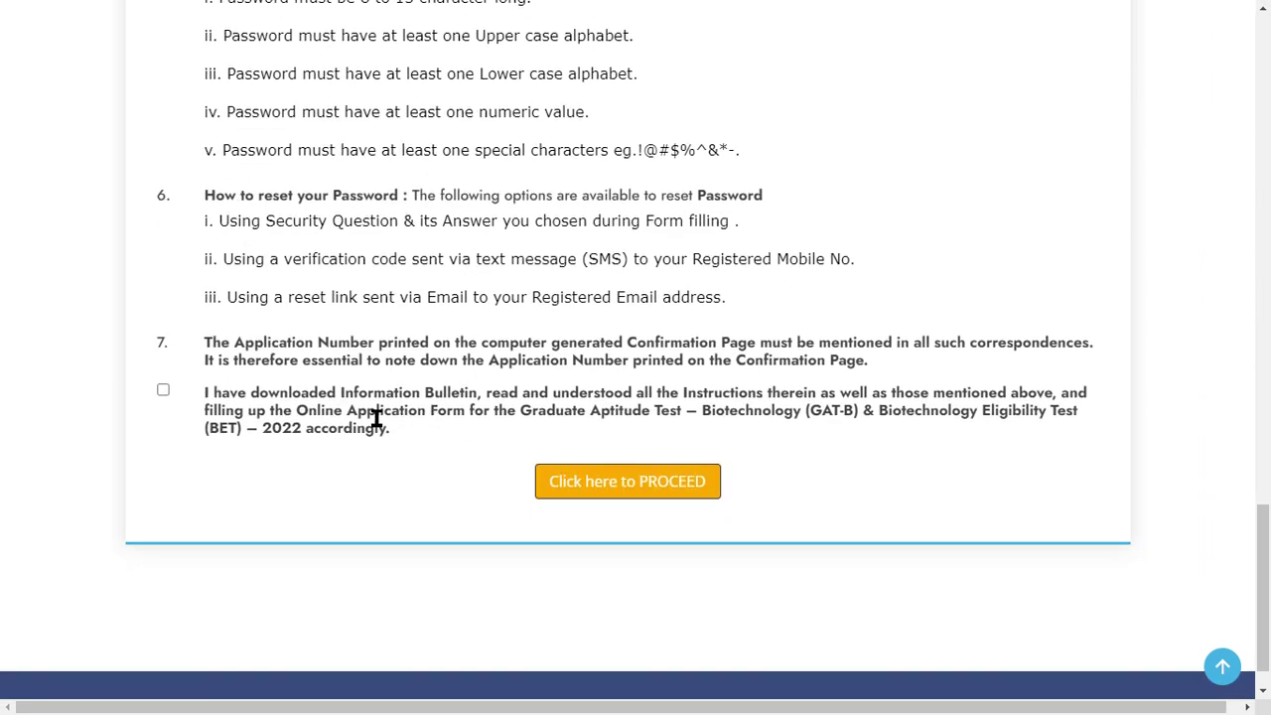
# Step: Accept the declaration about having read the Information Bulletin and instructions, and proceed to the application form
pyautogui.click(161, 391)
pyautogui.scroll(11, 341, 384)
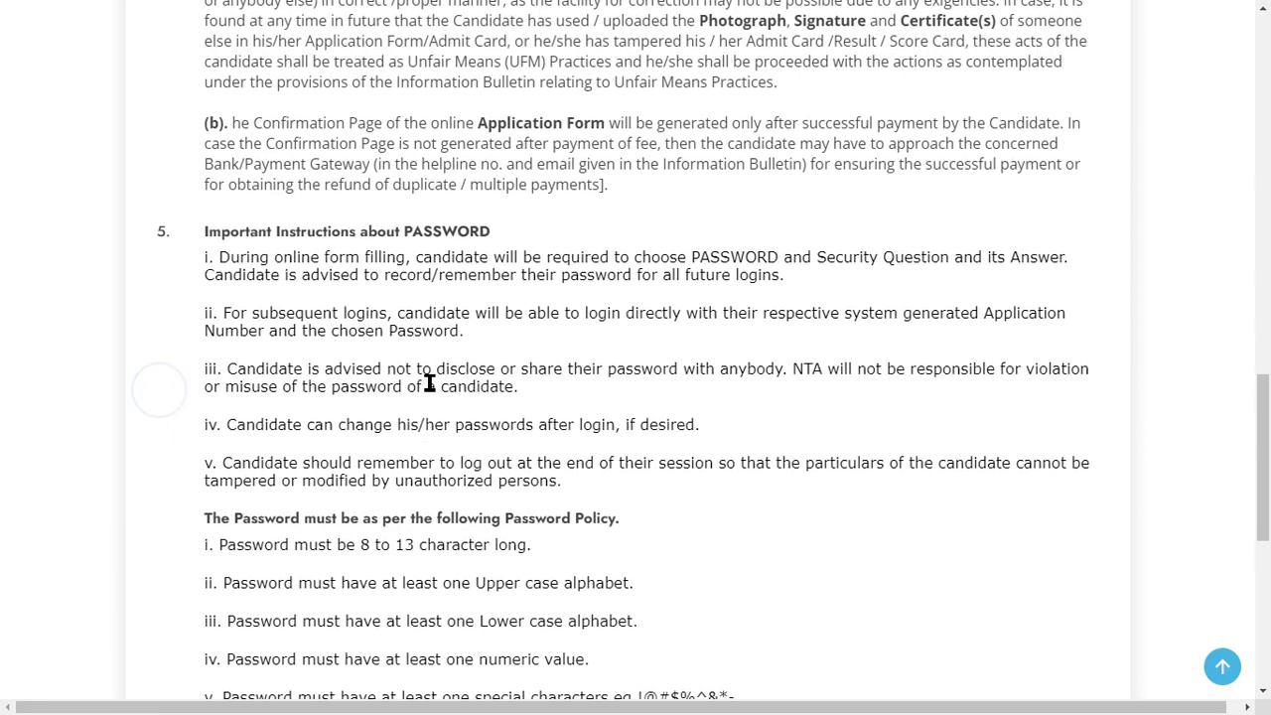
pyautogui.scroll(-10, 479, 440)
pyautogui.scroll(-1, 378, 414)
pyautogui.scroll(6, 394, 420)
pyautogui.scroll(-6, 394, 420)
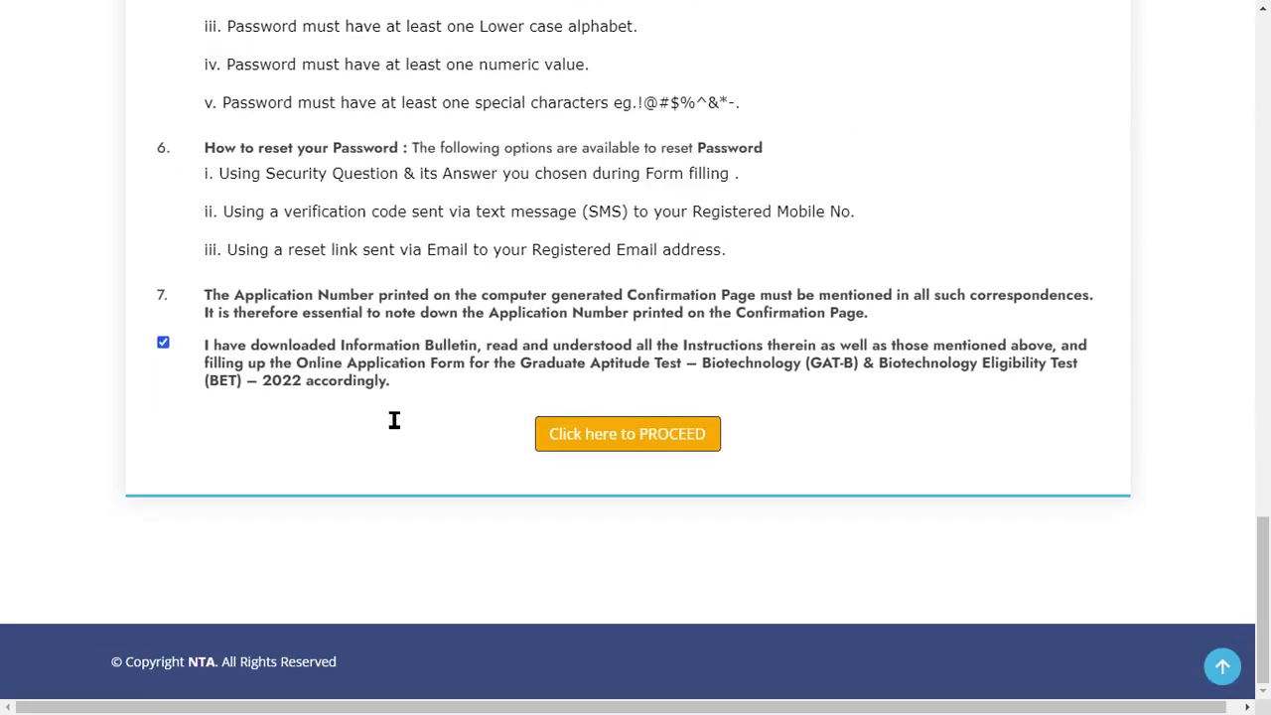
pyautogui.click(630, 447)
# Step: Enlarge the page to 110% and examine the candidate's, father's and mother's name fields under Personal Details
pyautogui.scroll(-2, 596, 412)
pyautogui.scroll(-2, 642, 398)
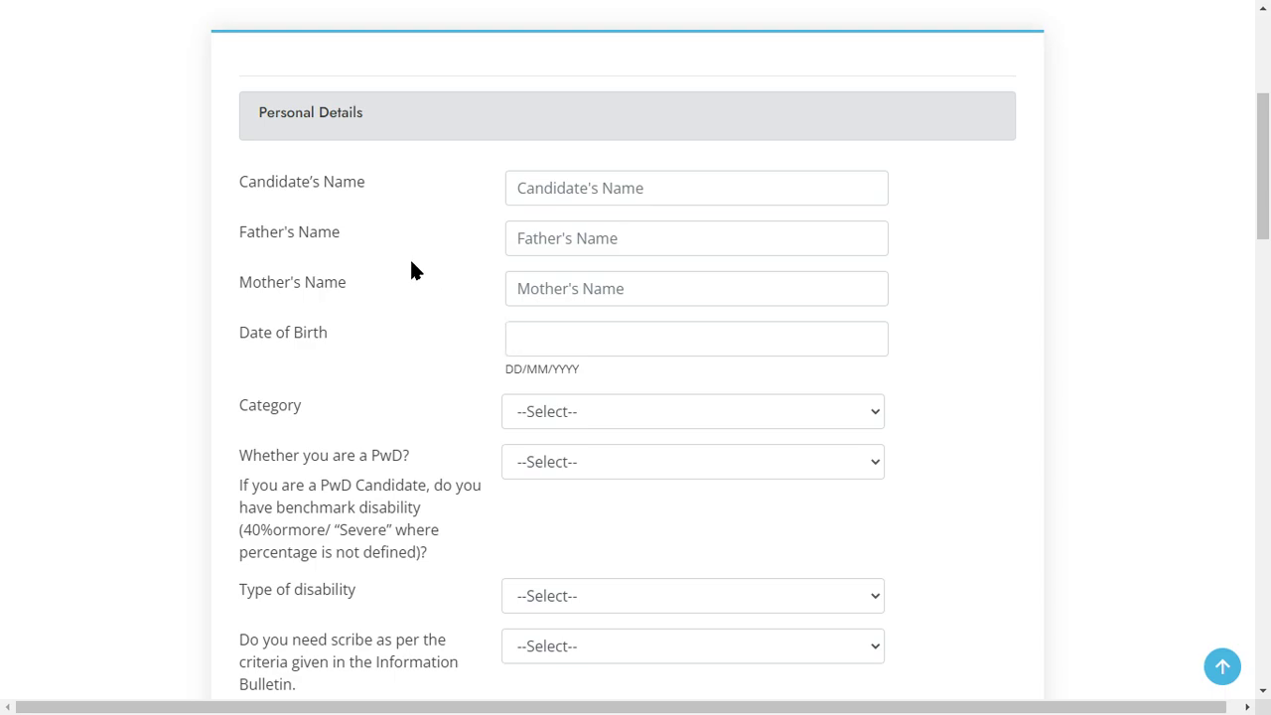
pyautogui.tripleClick(293, 119)
pyautogui.click(375, 117)
pyautogui.scroll(1, 397, 205)
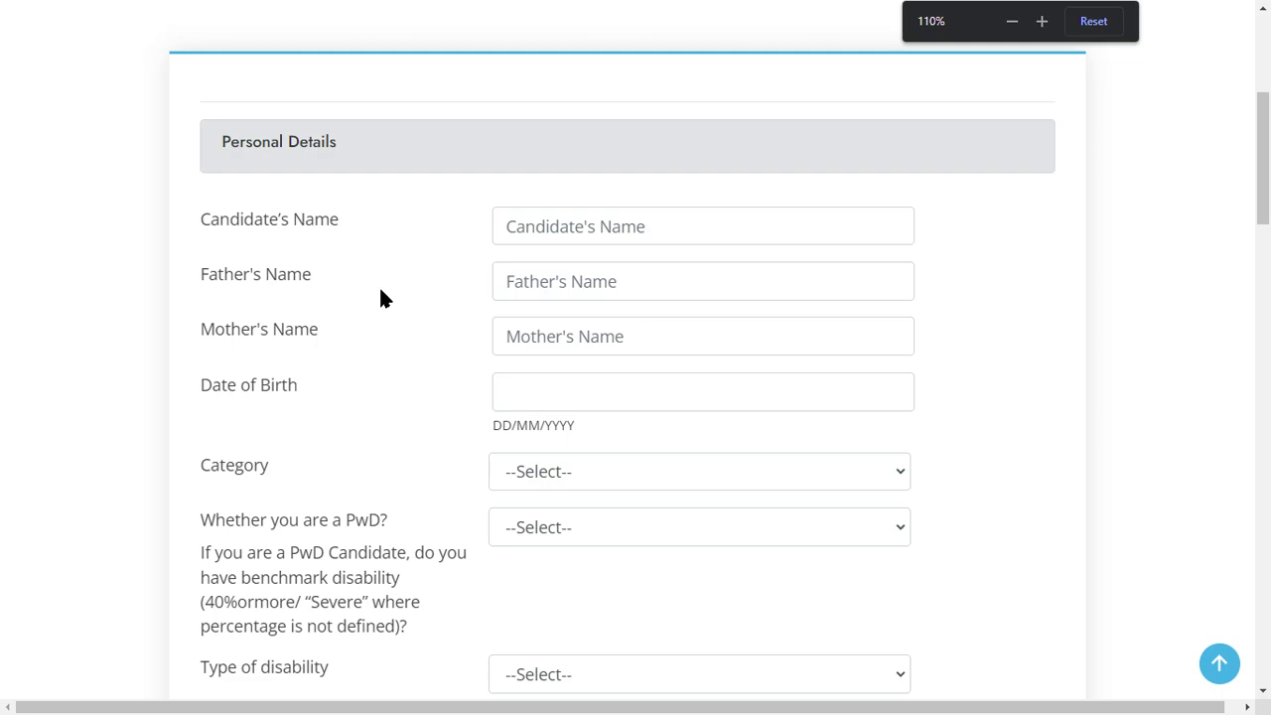
pyautogui.scroll(1, 381, 289)
pyautogui.tripleClick(228, 308)
pyautogui.scroll(-1, 447, 274)
pyautogui.click(590, 227)
pyautogui.tripleClick(215, 279)
pyautogui.click(220, 298)
pyautogui.click(530, 336)
pyautogui.click(309, 377)
# Step: Enter the candidate's date of birth by choosing the year, month and day in the calendar
pyautogui.scroll(-3, 309, 377)
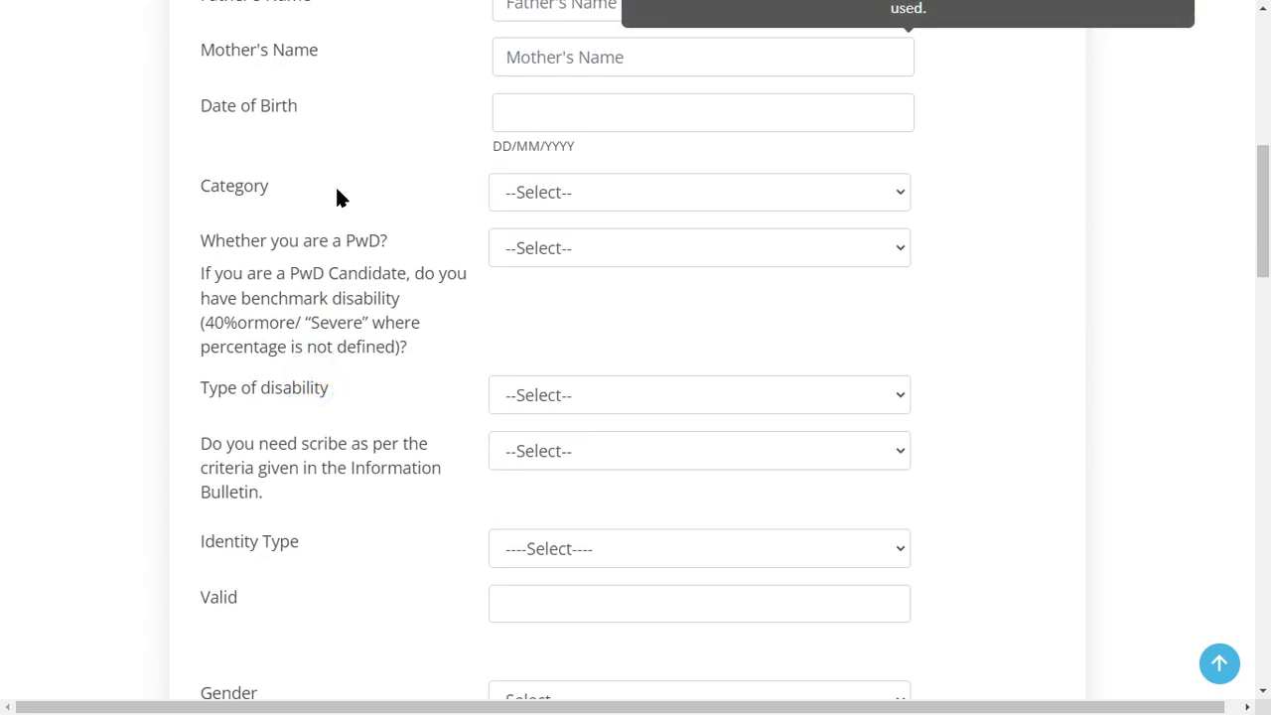
pyautogui.click(557, 126)
pyautogui.click(558, 126)
pyautogui.click(607, 146)
pyautogui.click(582, 145)
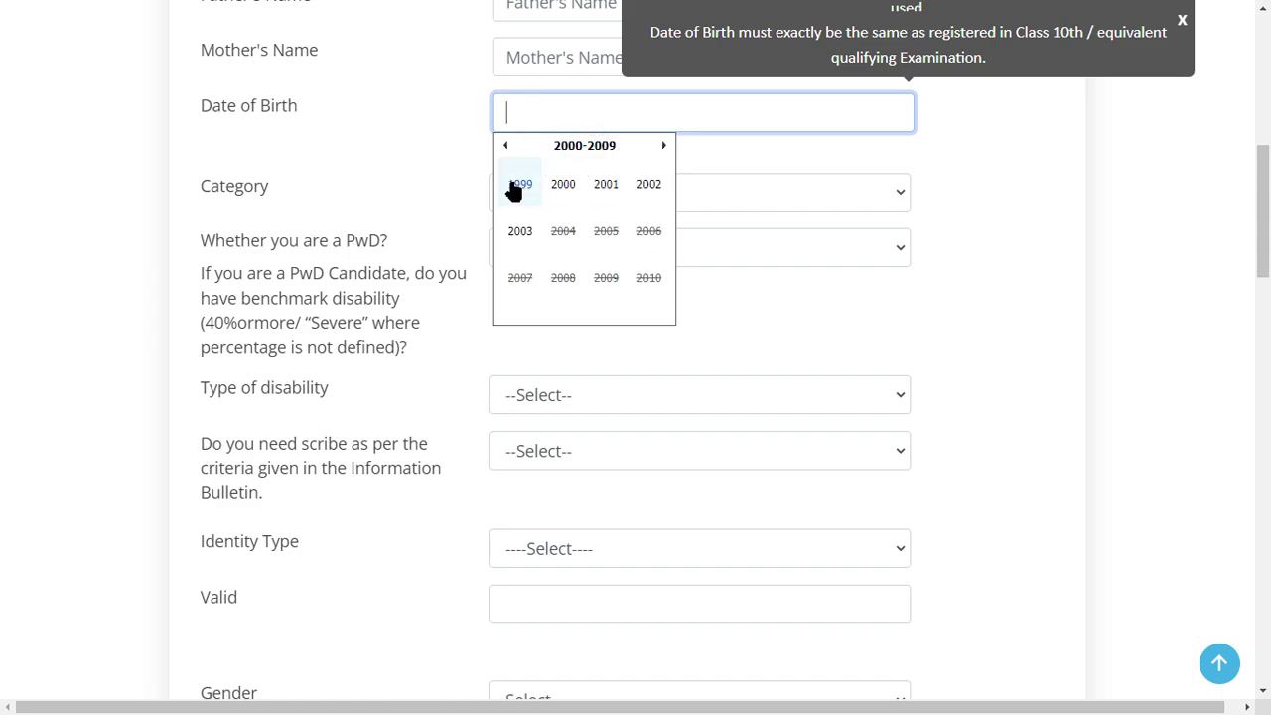
pyautogui.click(506, 146)
pyautogui.click(606, 232)
pyautogui.click(518, 184)
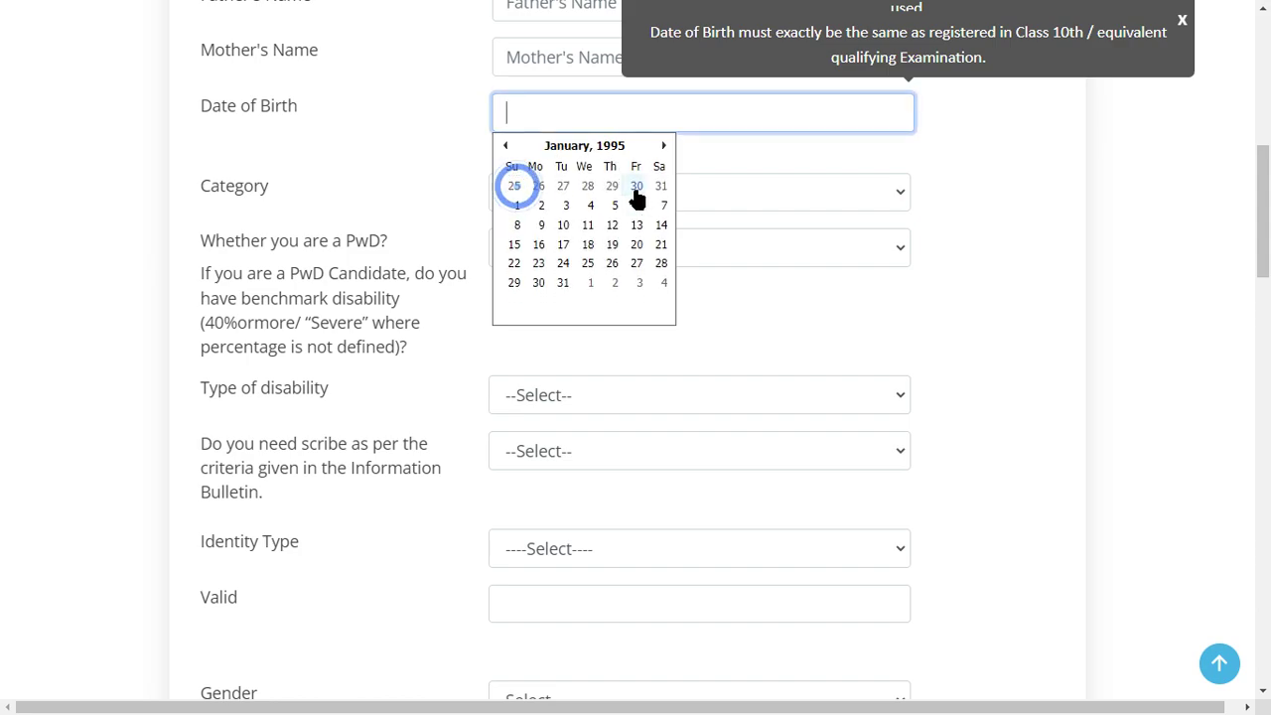
pyautogui.click(518, 204)
pyautogui.click(397, 161)
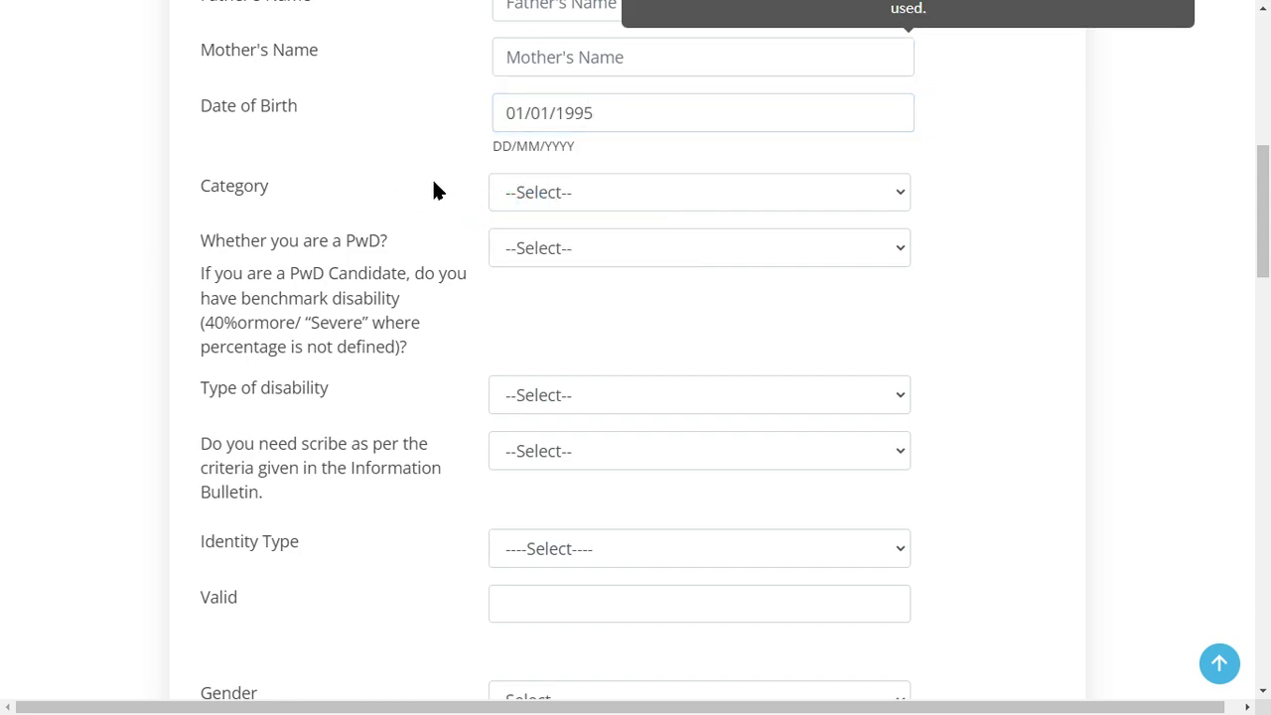
# Step: Set the category to General and answer NO to whether the candidate is a PwD
pyautogui.click(588, 196)
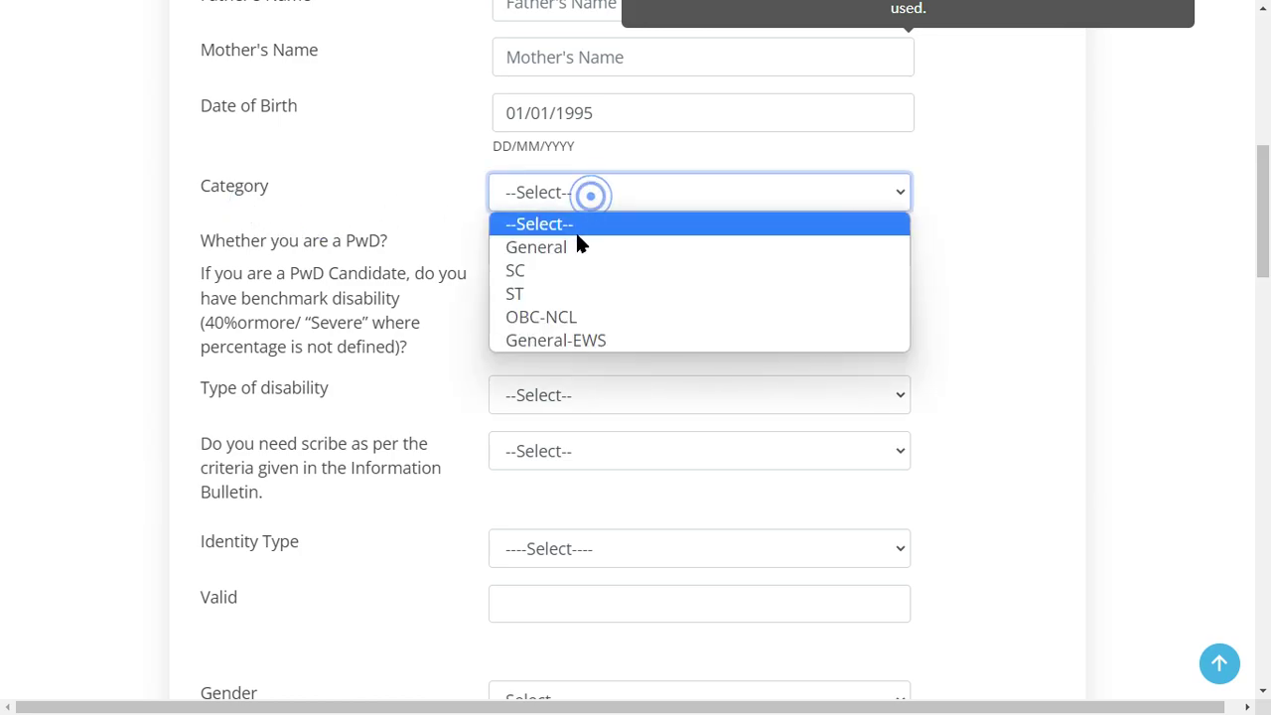
pyautogui.click(576, 248)
pyautogui.click(295, 254)
pyautogui.click(584, 250)
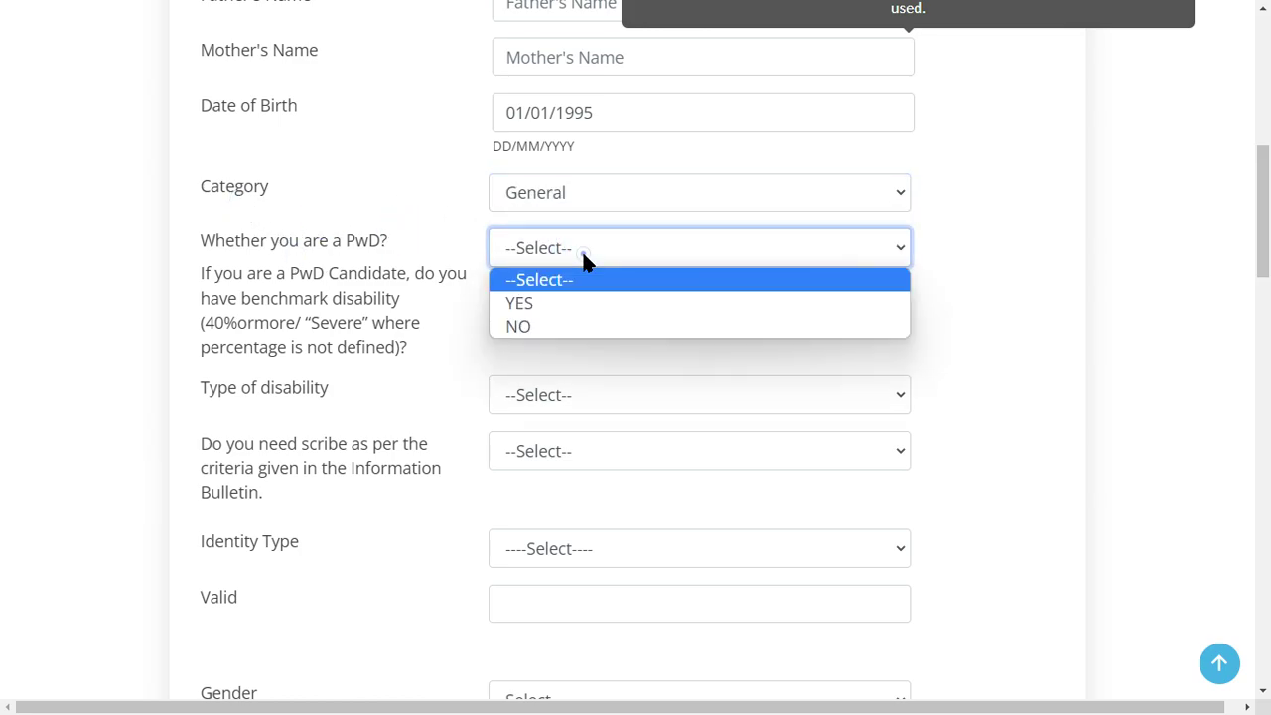
pyautogui.click(559, 328)
pyautogui.click(321, 329)
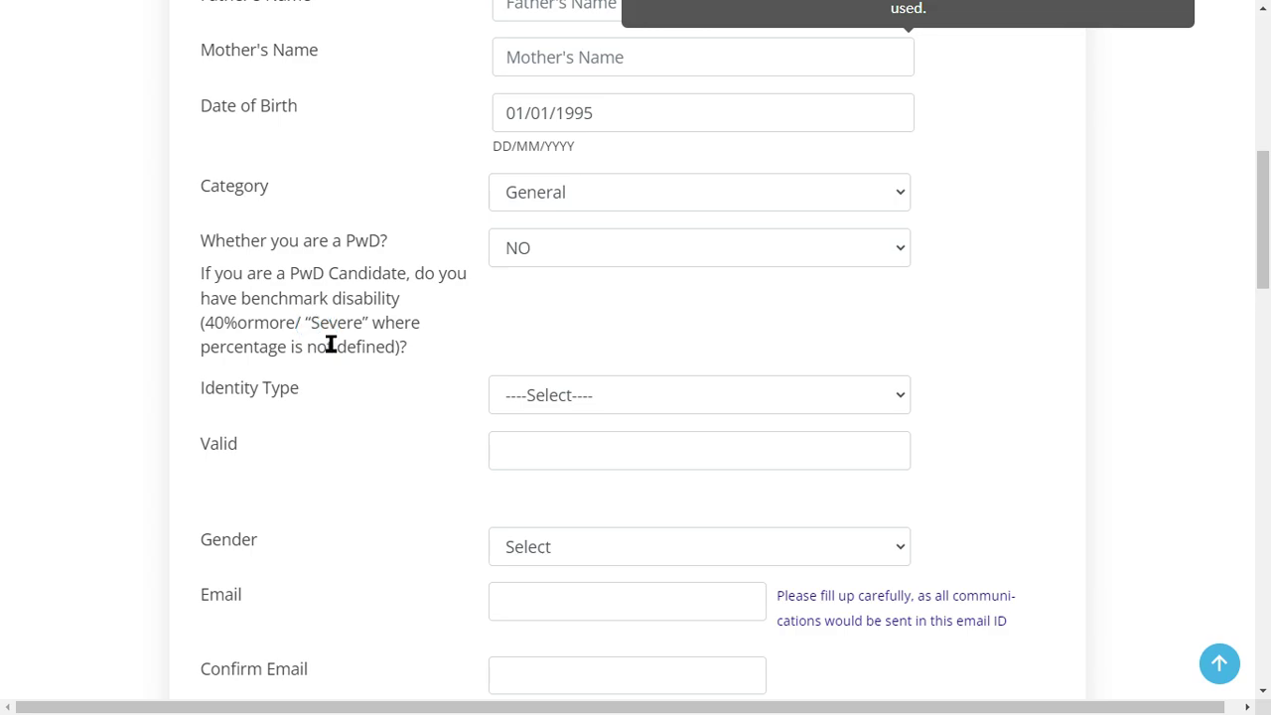
pyautogui.doubleClick(290, 324)
pyautogui.click(412, 322)
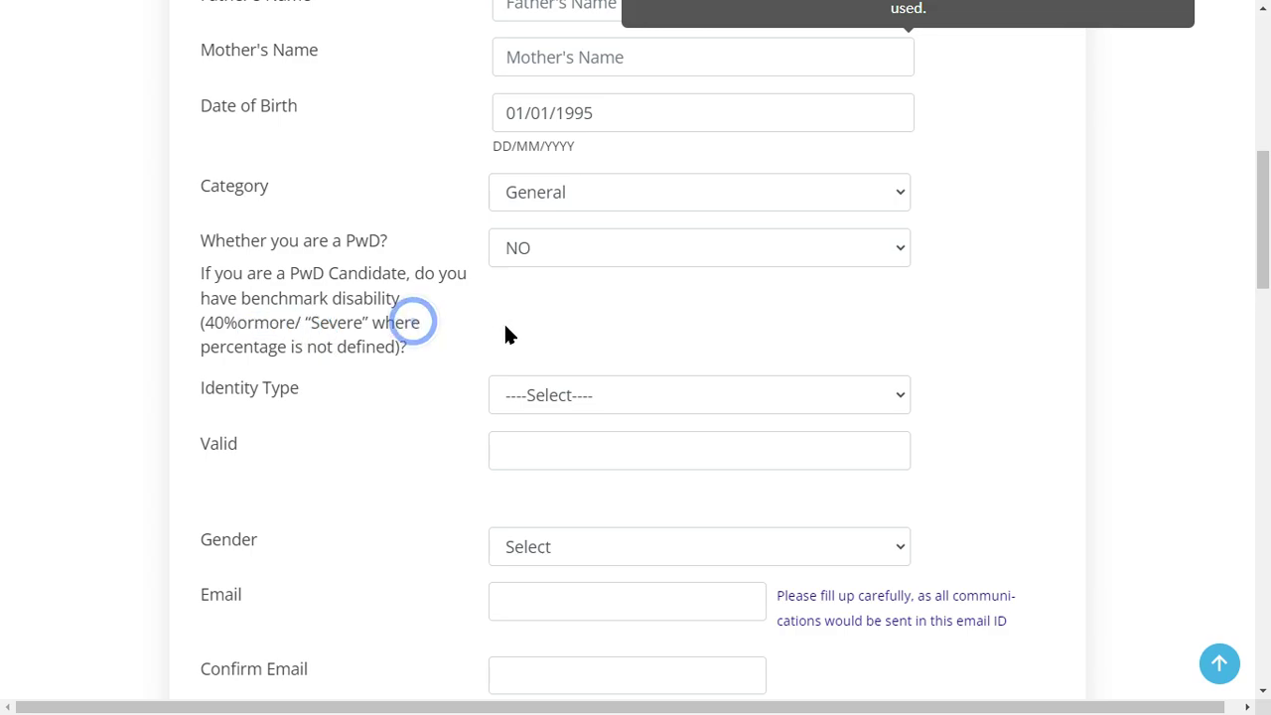
# Step: Set the identity type to Pan Card and activate the Valid Pan Card field
pyautogui.scroll(-1, 517, 336)
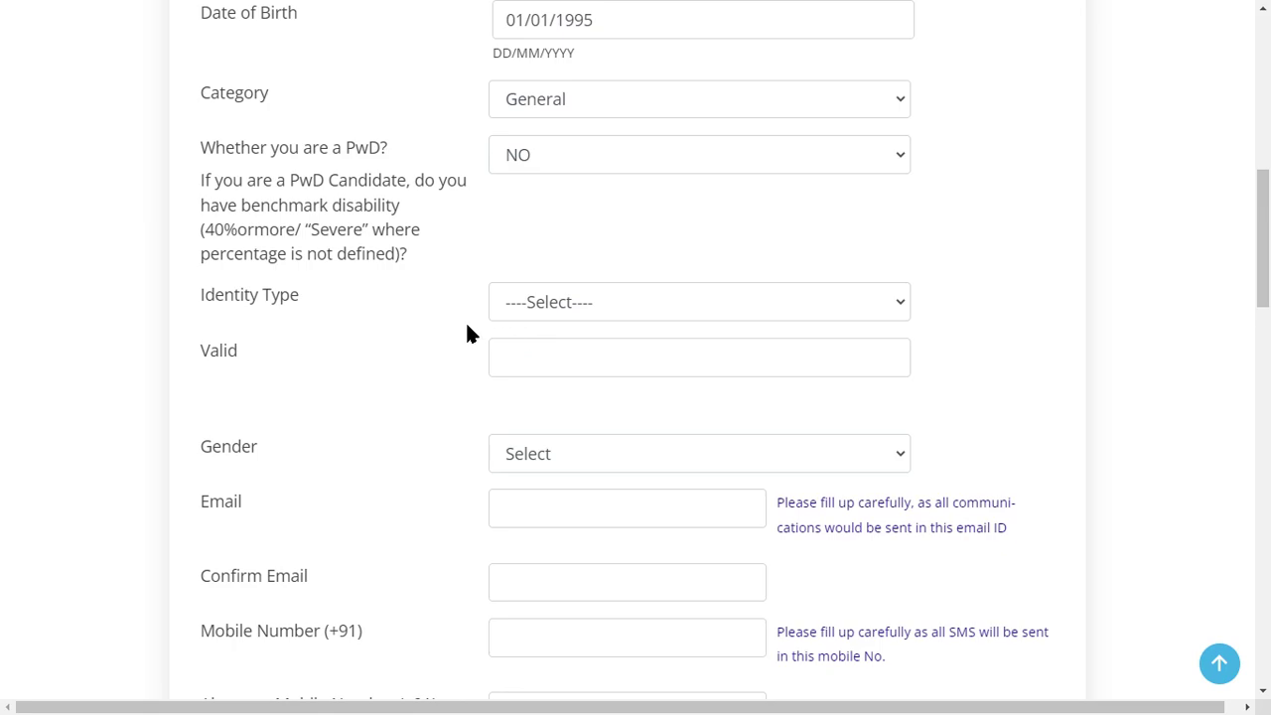
pyautogui.scroll(-1, 405, 335)
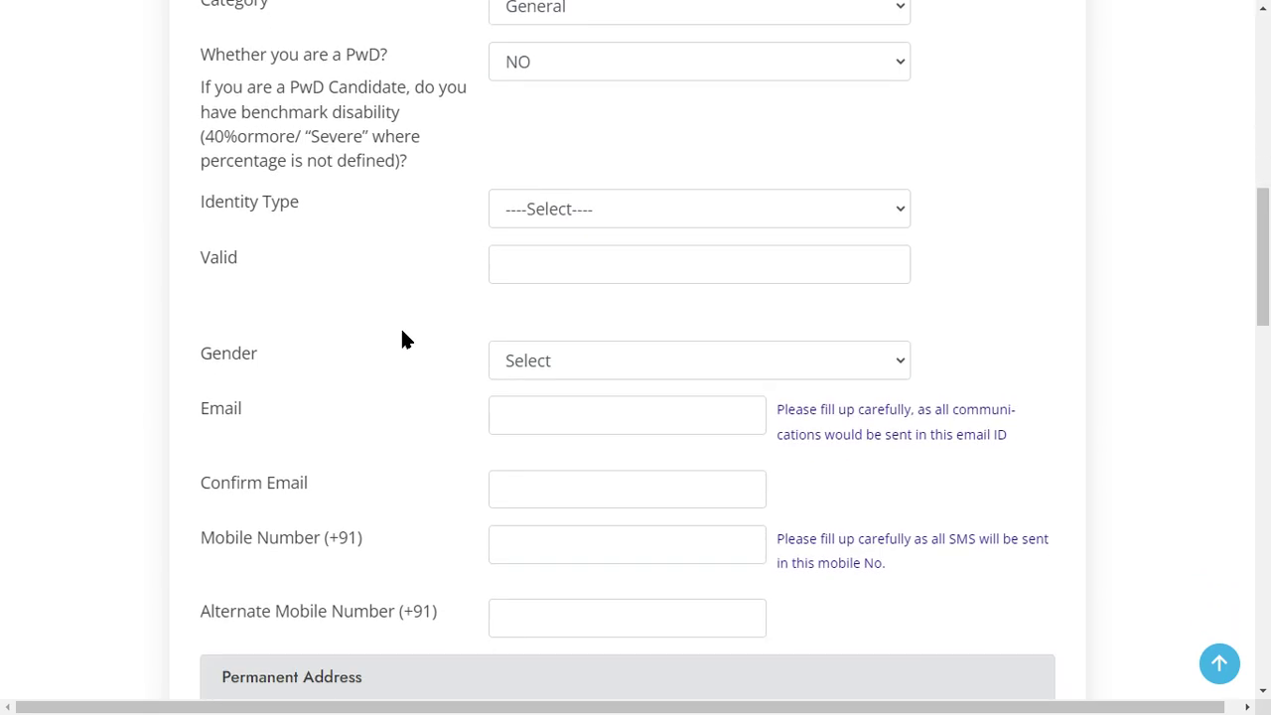
pyautogui.tripleClick(225, 204)
pyautogui.click(586, 209)
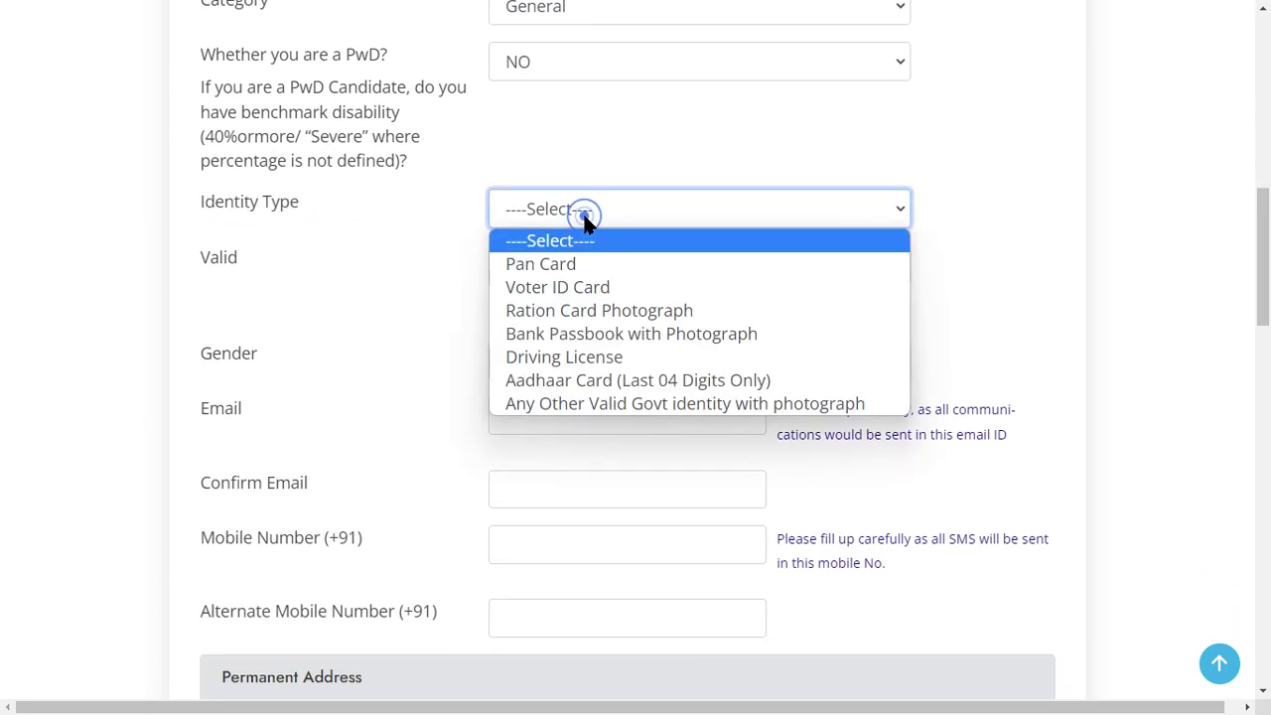
pyautogui.click(591, 264)
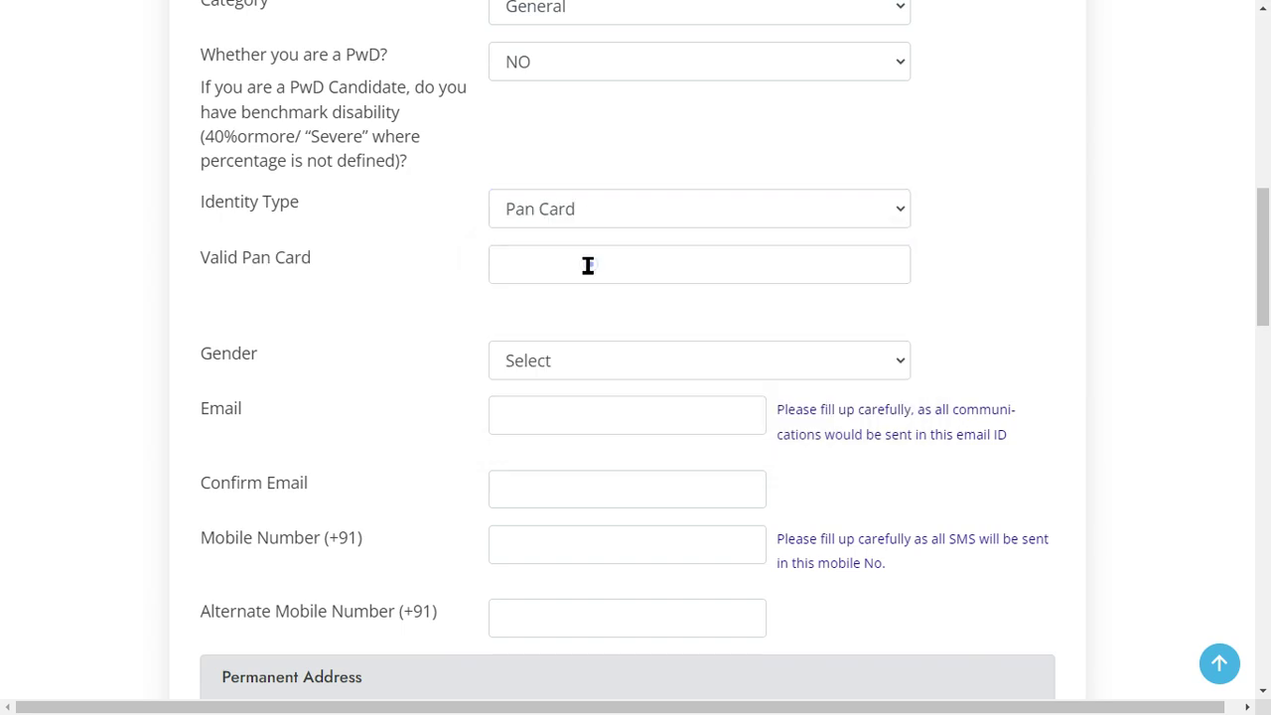
pyautogui.doubleClick(275, 260)
pyautogui.click(378, 281)
pyautogui.click(562, 260)
pyautogui.scroll(-1, 408, 296)
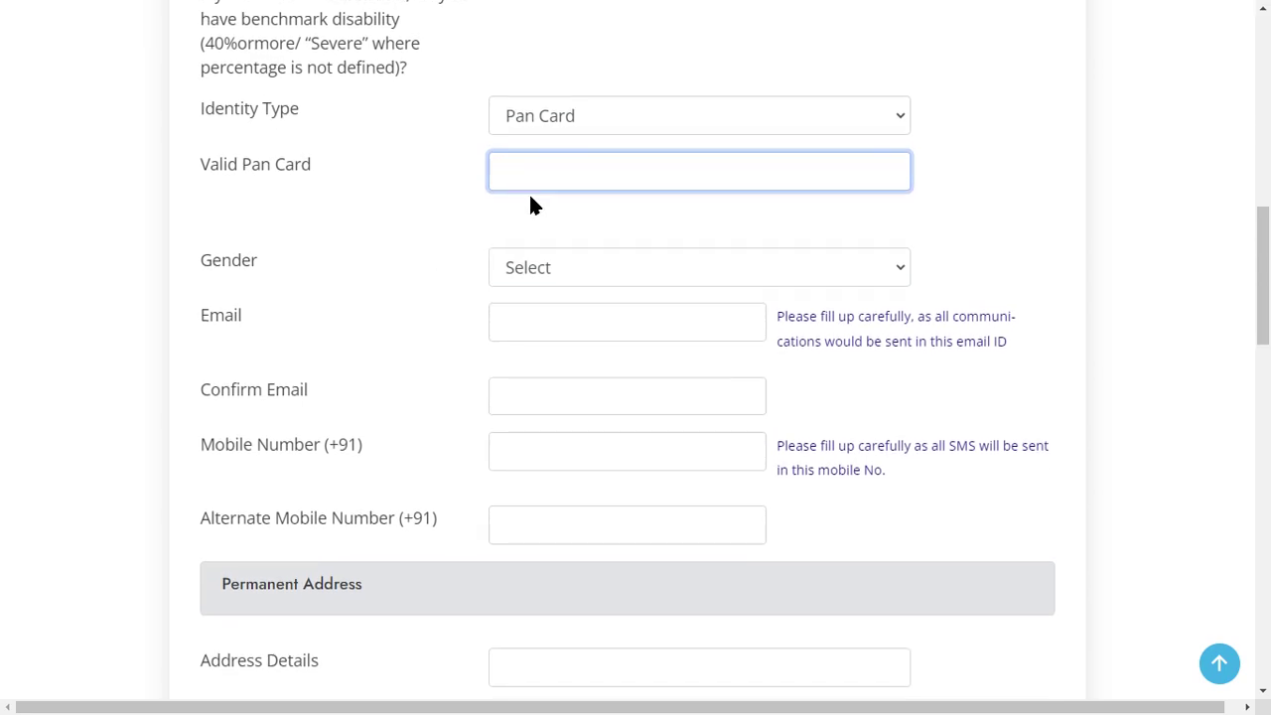
# Step: Set the candidate's gender to Male
pyautogui.doubleClick(223, 266)
pyautogui.click(573, 265)
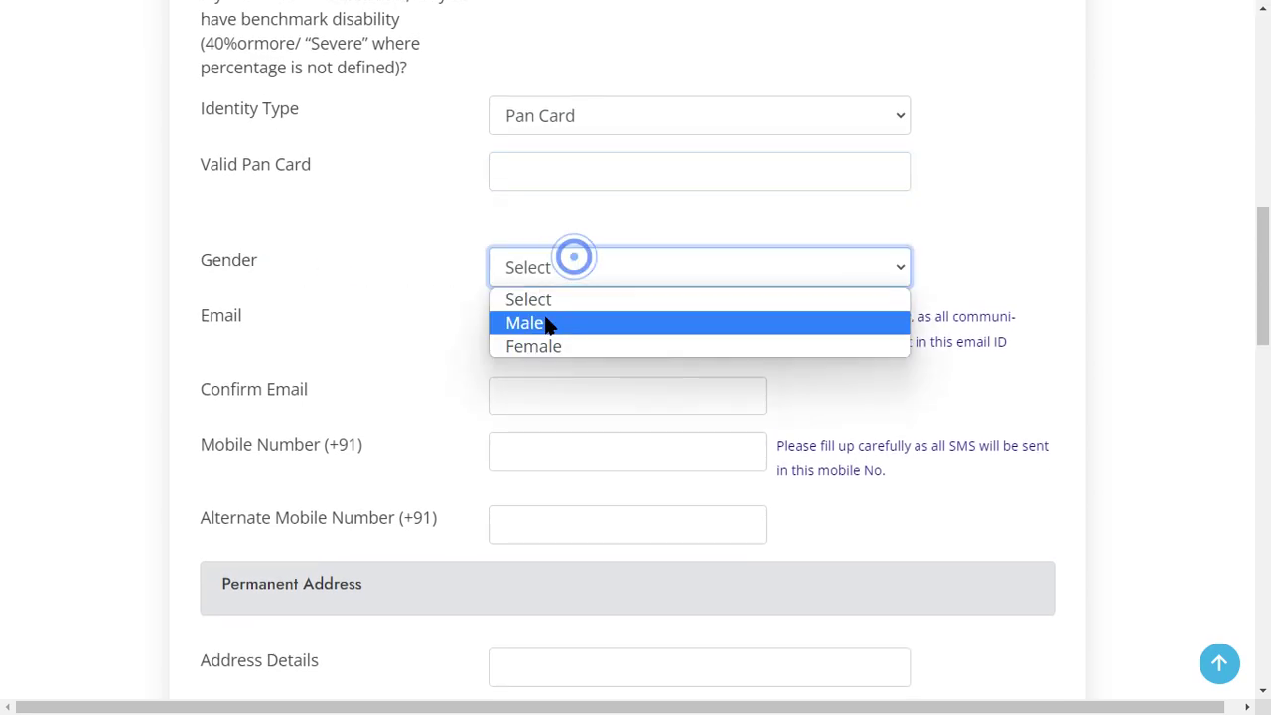
pyautogui.click(547, 321)
# Step: Examine the Email, Confirm Email, Mobile Number and Alternate Mobile Number fields of the personal details form
pyautogui.scroll(-1, 350, 311)
pyautogui.click(593, 213)
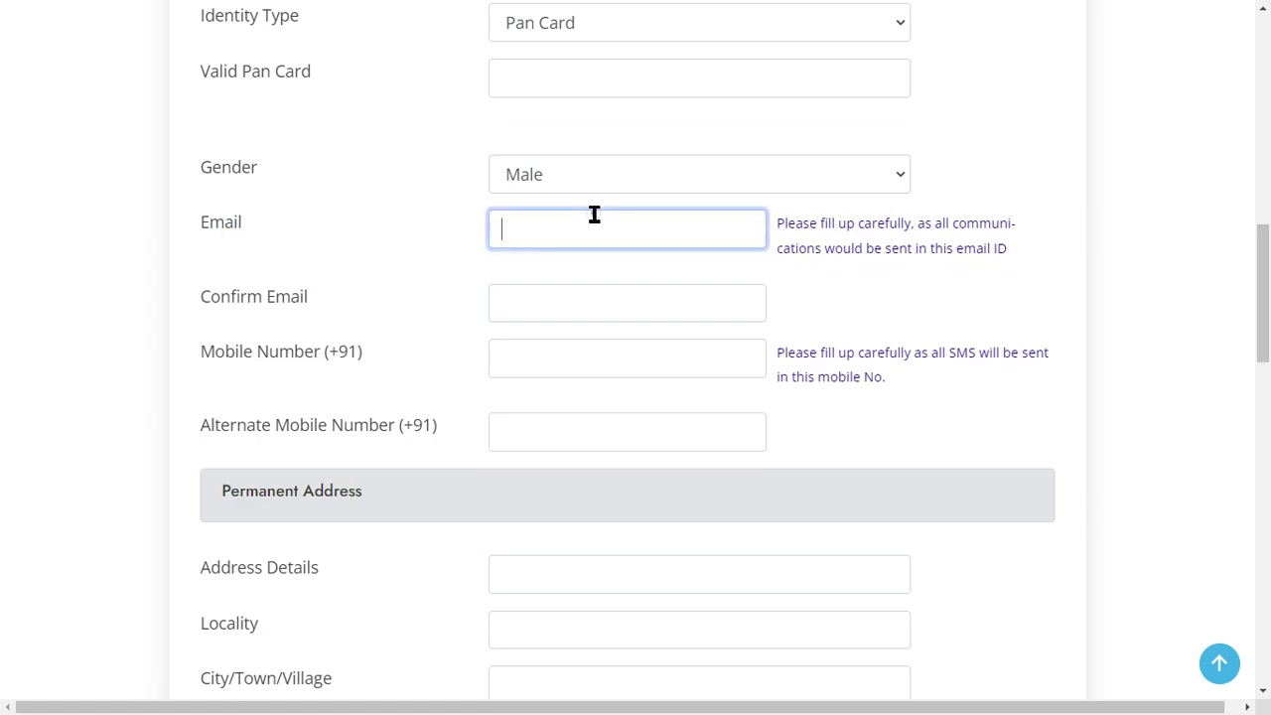
pyautogui.scroll(-1, 586, 214)
pyautogui.click(522, 192)
pyautogui.moveTo(206, 259); pyautogui.dragTo(364, 265)
pyautogui.click(533, 260)
pyautogui.moveTo(202, 332); pyautogui.dragTo(395, 332)
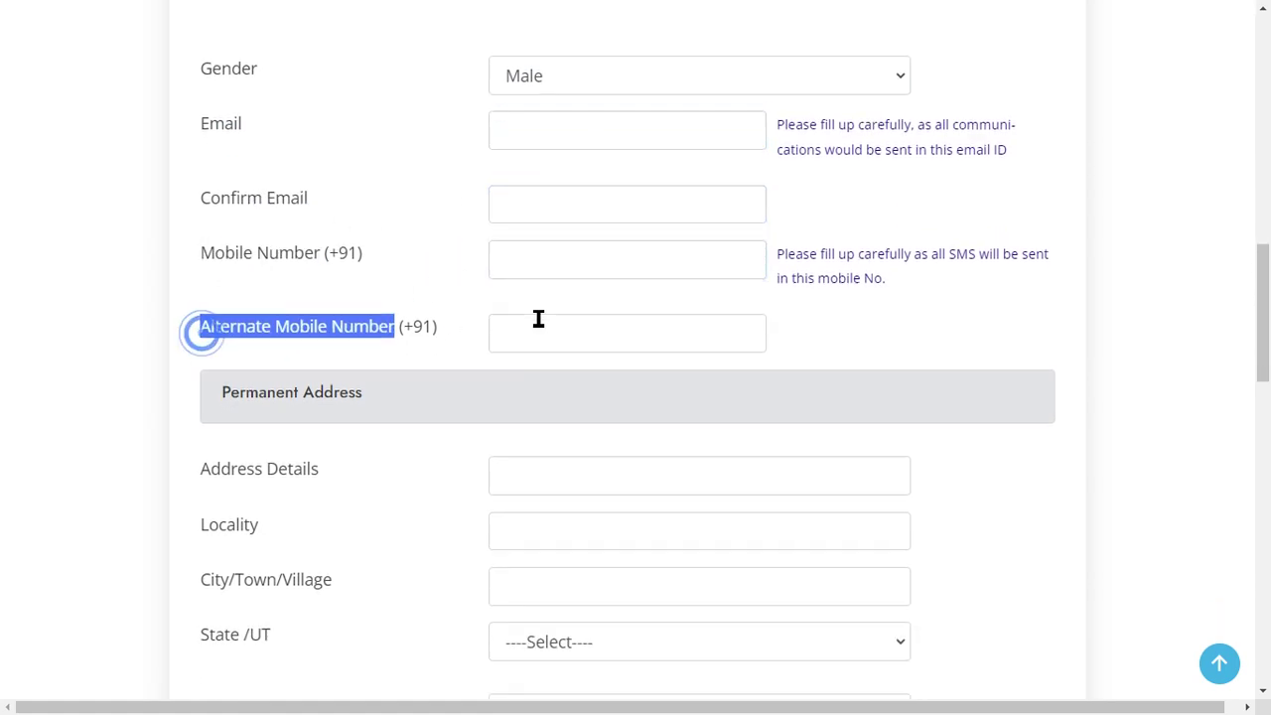
pyautogui.scroll(-1, 583, 249)
pyautogui.click(593, 242)
pyautogui.scroll(-1, 625, 248)
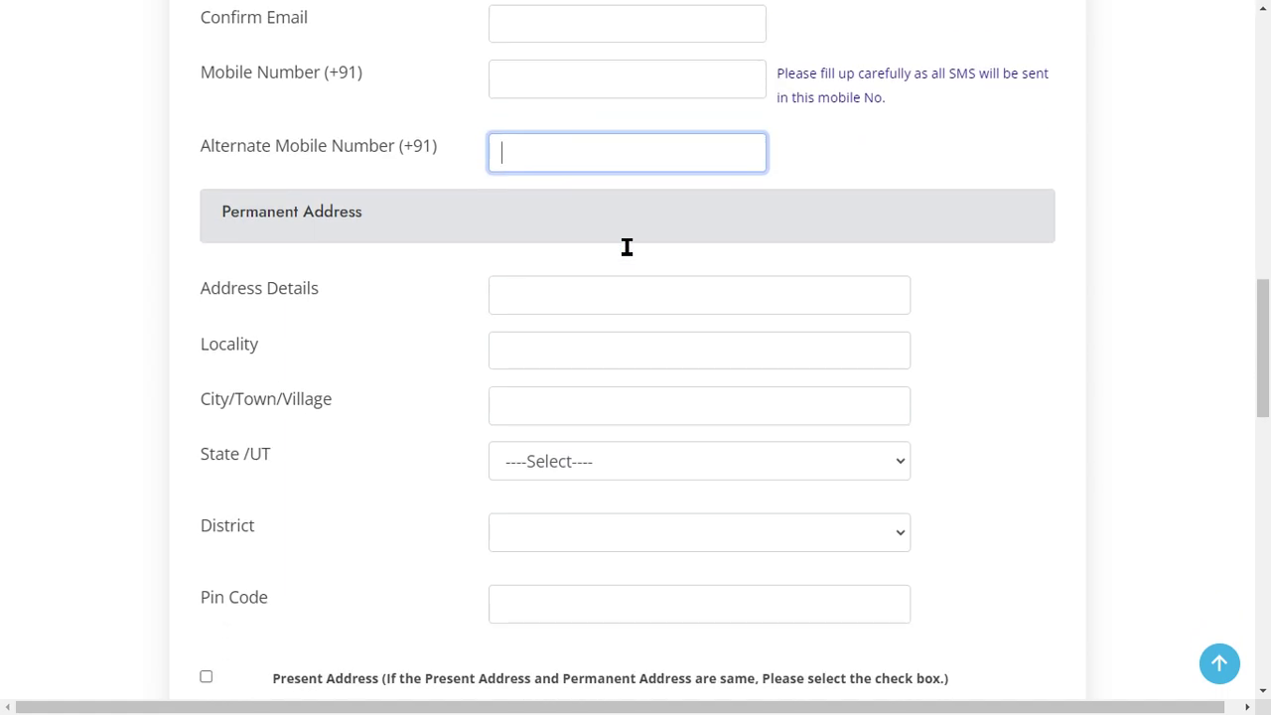
pyautogui.scroll(1, 576, 258)
pyautogui.scroll(-2, 447, 199)
# Step: Examine the Address Details, Locality and City/Town/Village fields under Permanent Address
pyautogui.tripleClick(268, 117)
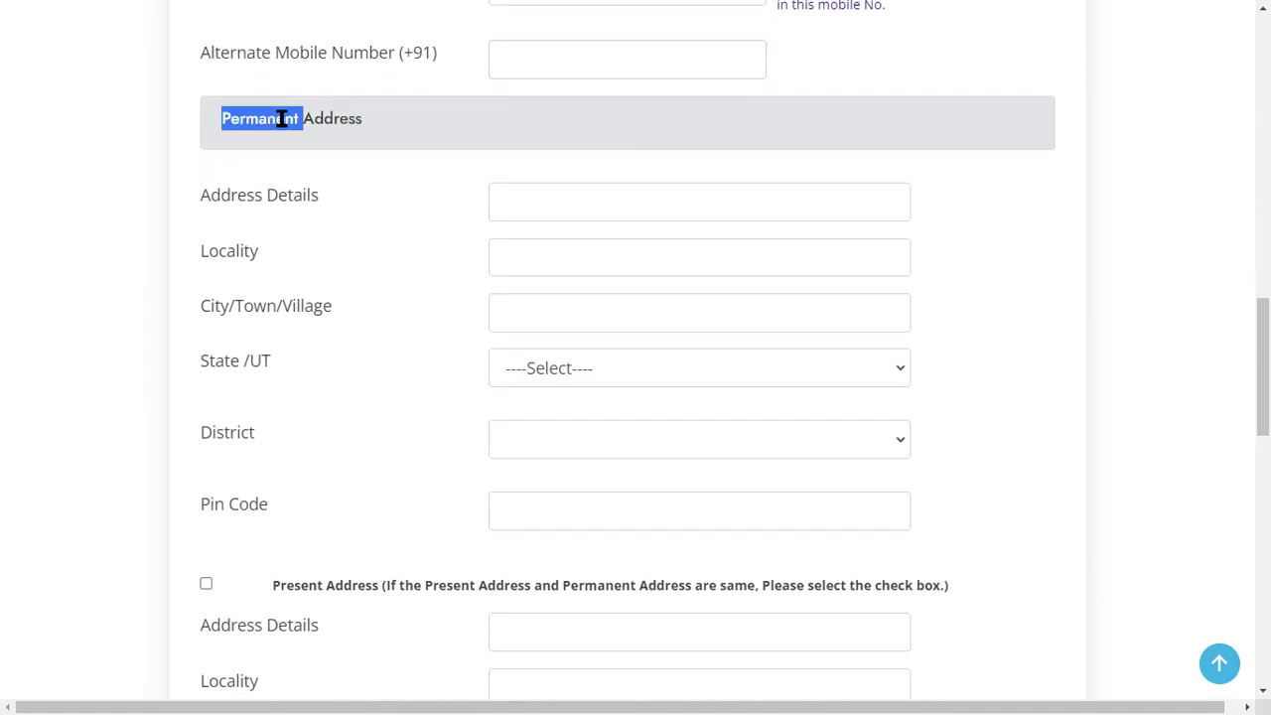
pyautogui.scroll(-1, 298, 149)
pyautogui.doubleClick(246, 103)
pyautogui.click(706, 108)
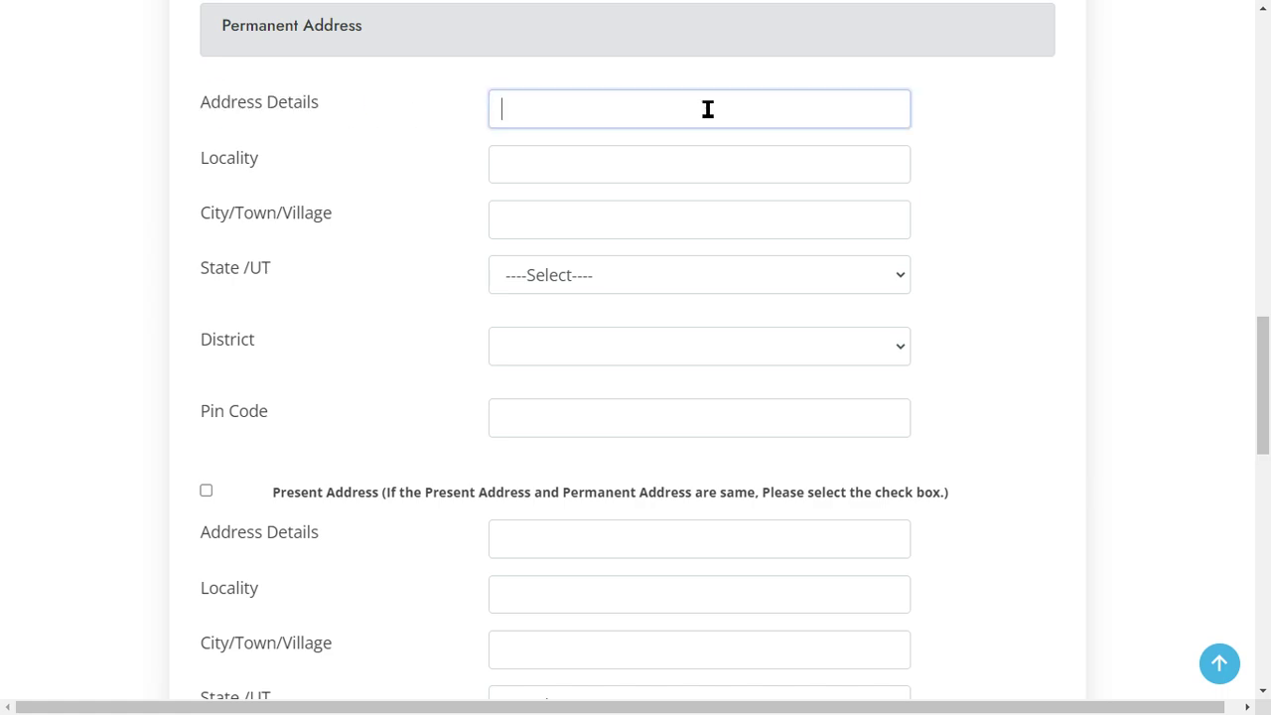
pyautogui.click(582, 156)
pyautogui.click(537, 221)
# Step: Set the permanent address State/UT to Maharashtra and its District to Mumbai City
pyautogui.doubleClick(239, 268)
pyautogui.click(561, 266)
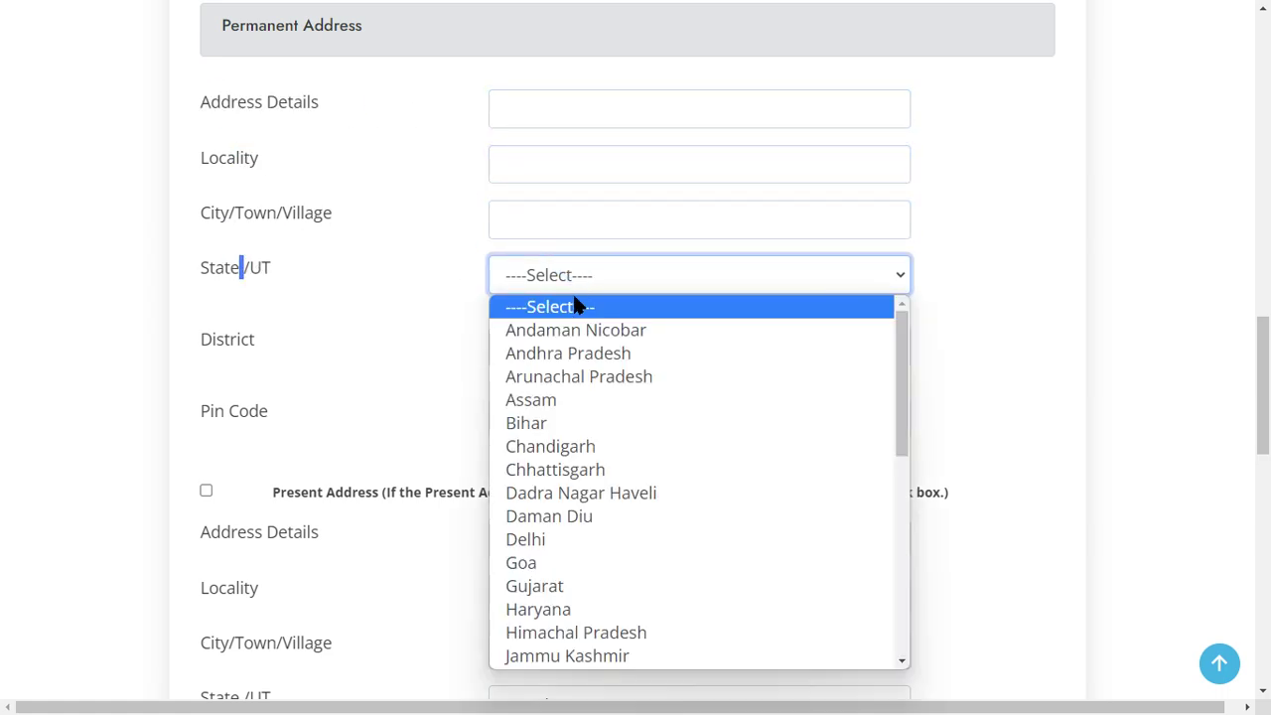
pyautogui.write('mah')
pyautogui.press('Return')
pyautogui.doubleClick(184, 343)
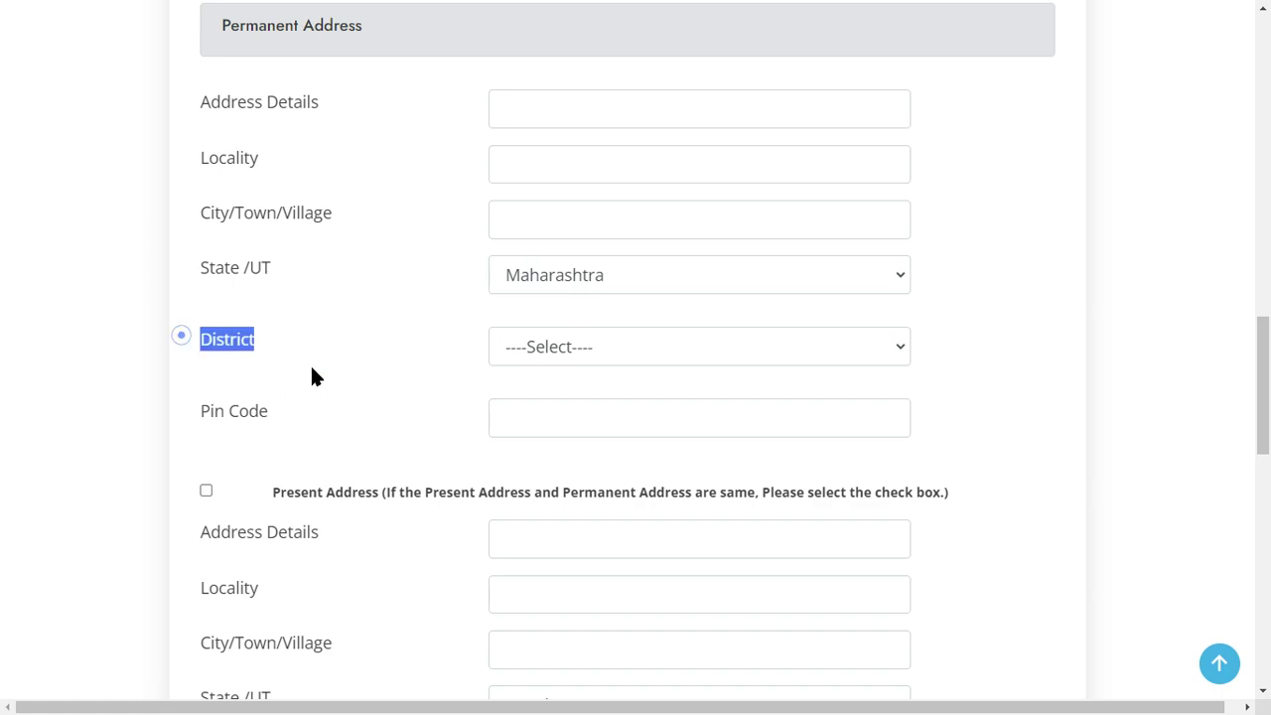
pyautogui.click(547, 345)
pyautogui.write('mum')
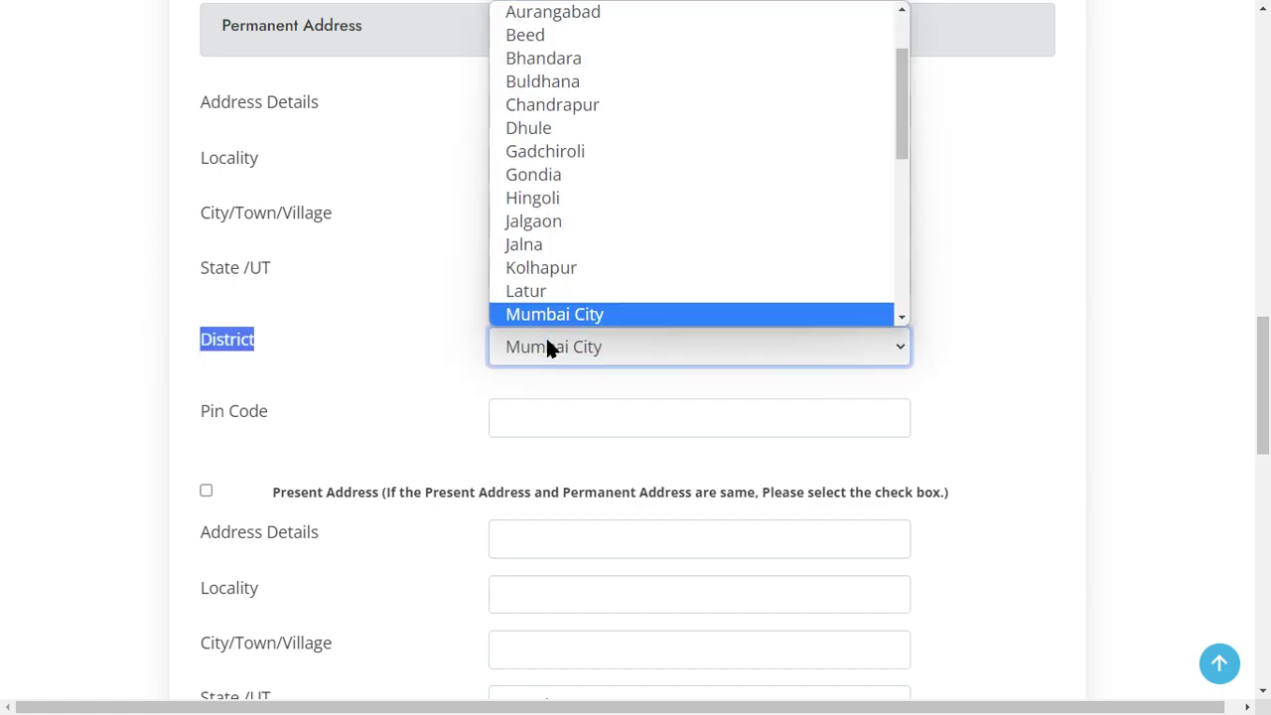
pyautogui.press('Return')
# Step: Examine the permanent address Pin Code field and compare the Permanent Address fields with the Present Address section
pyautogui.scroll(-2, 395, 338)
pyautogui.click(554, 235)
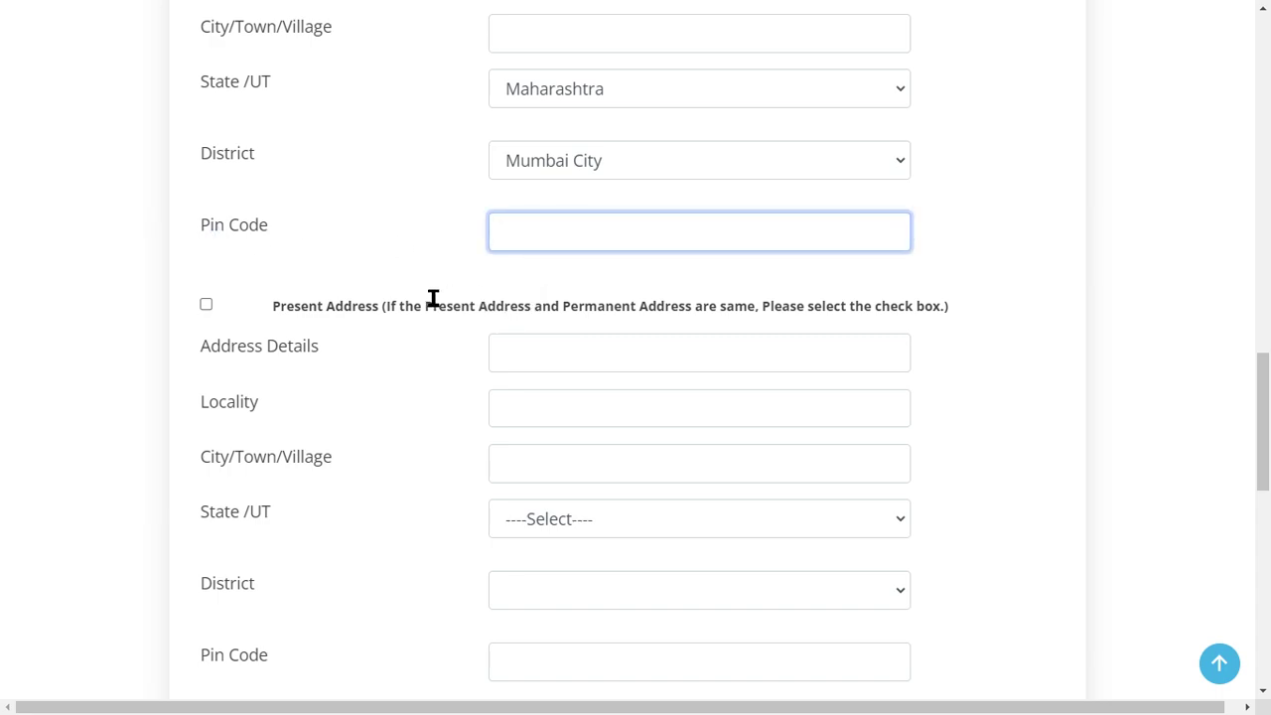
pyautogui.click(548, 236)
pyautogui.click(330, 234)
pyautogui.click(562, 241)
pyautogui.scroll(-1, 358, 238)
pyautogui.scroll(4, 303, 238)
pyautogui.scroll(-3, 371, 272)
pyautogui.scroll(1, 334, 301)
pyautogui.scroll(-2, 338, 298)
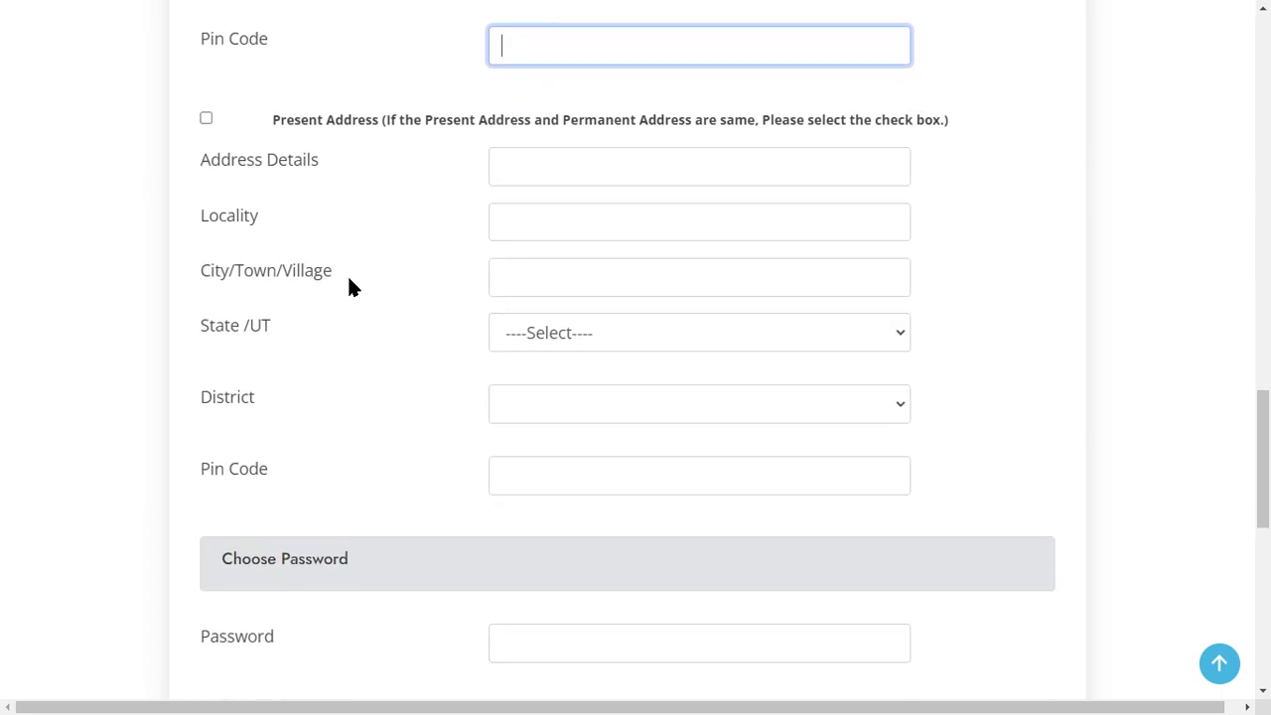
pyautogui.scroll(1, 352, 298)
pyautogui.scroll(-1, 352, 306)
pyautogui.scroll(5, 356, 293)
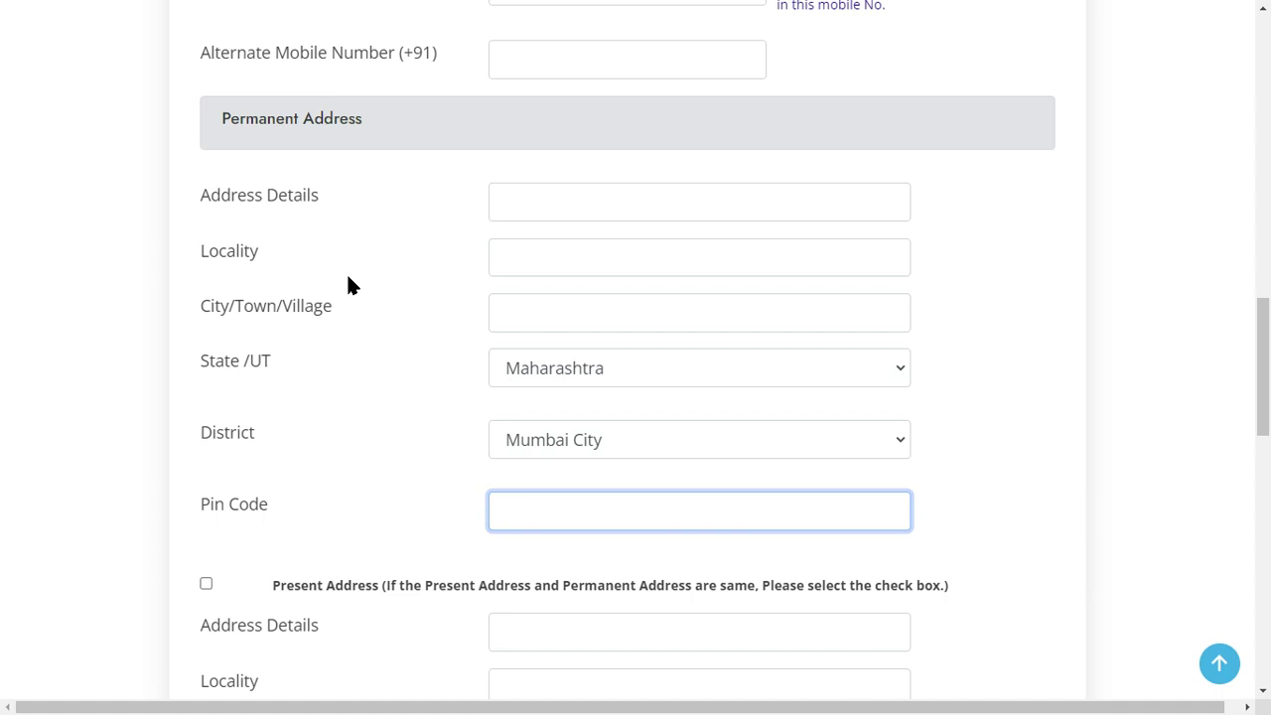
pyautogui.scroll(-5, 338, 283)
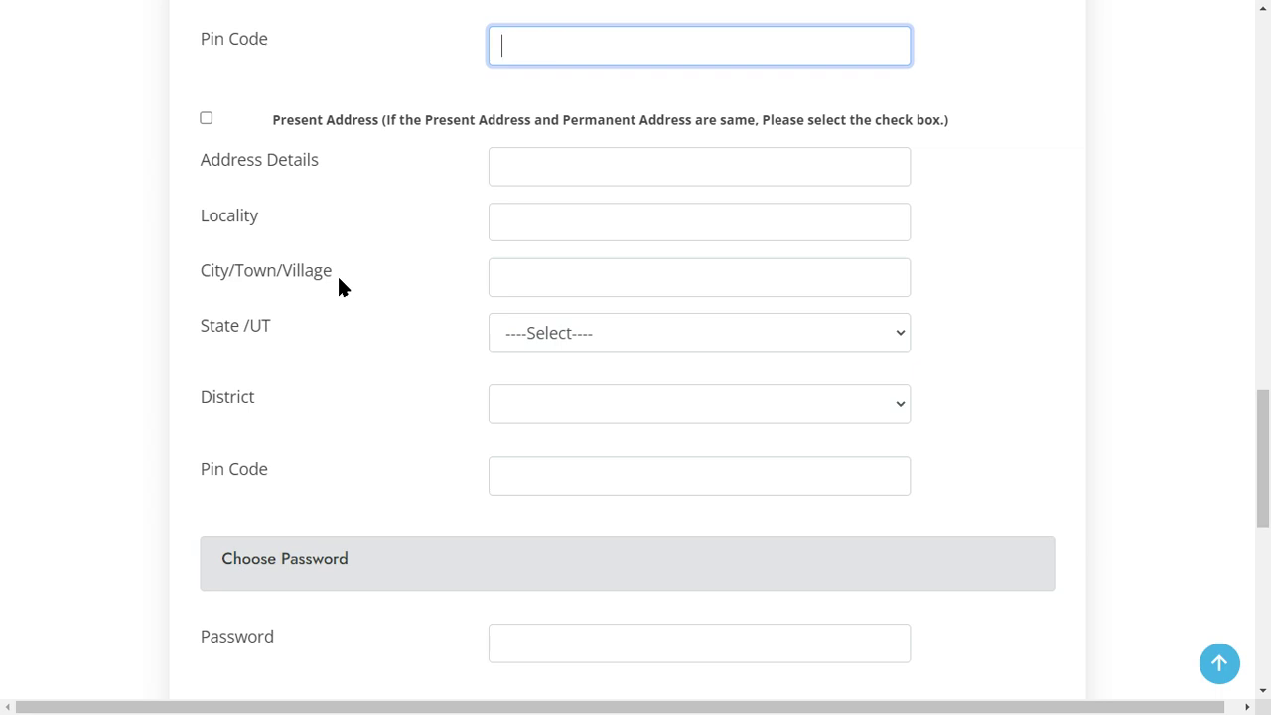
pyautogui.scroll(5, 415, 298)
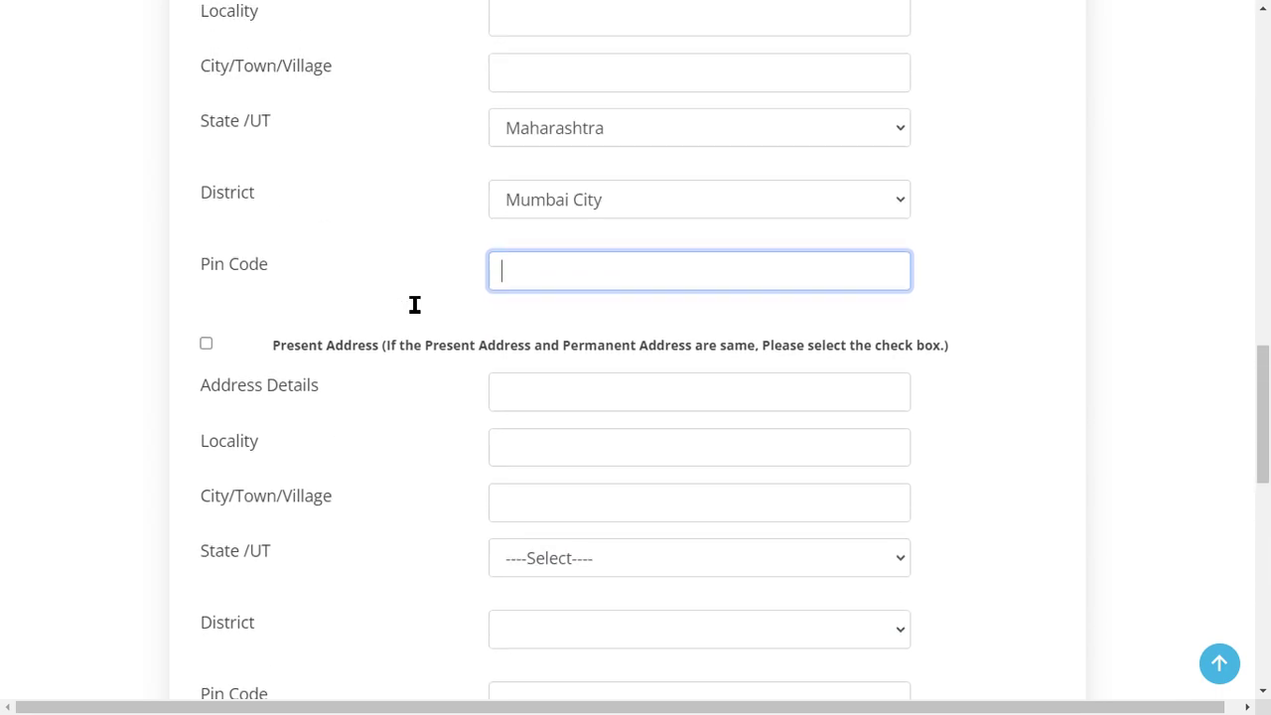
pyautogui.scroll(-4, 388, 370)
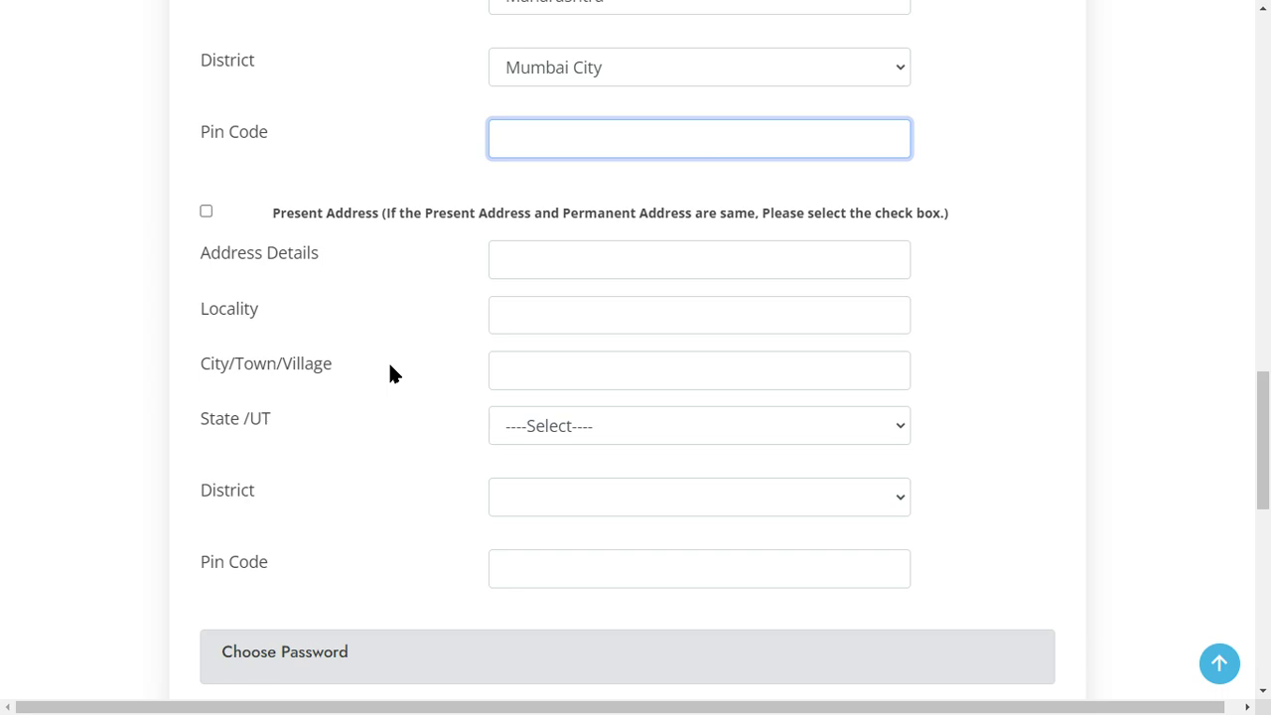
# Step: Mark the present address as the same as the permanent address and check the fields of both sections
pyautogui.click(207, 212)
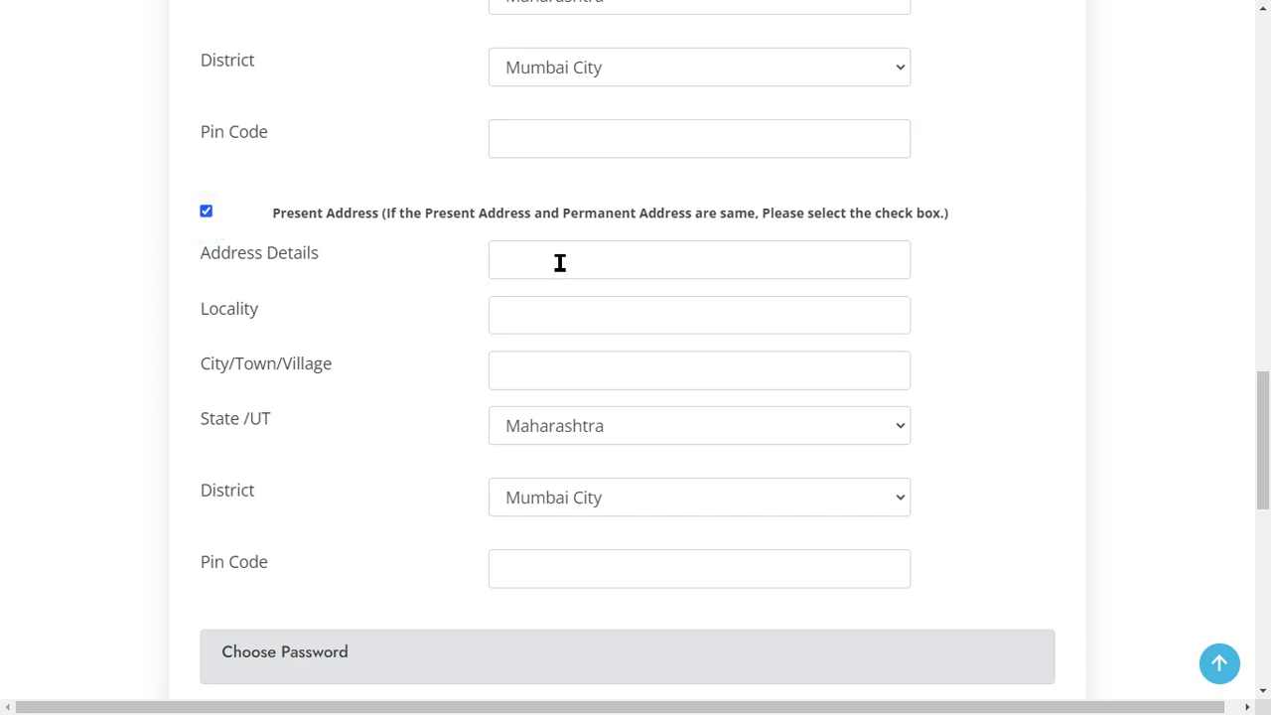
pyautogui.scroll(3, 538, 388)
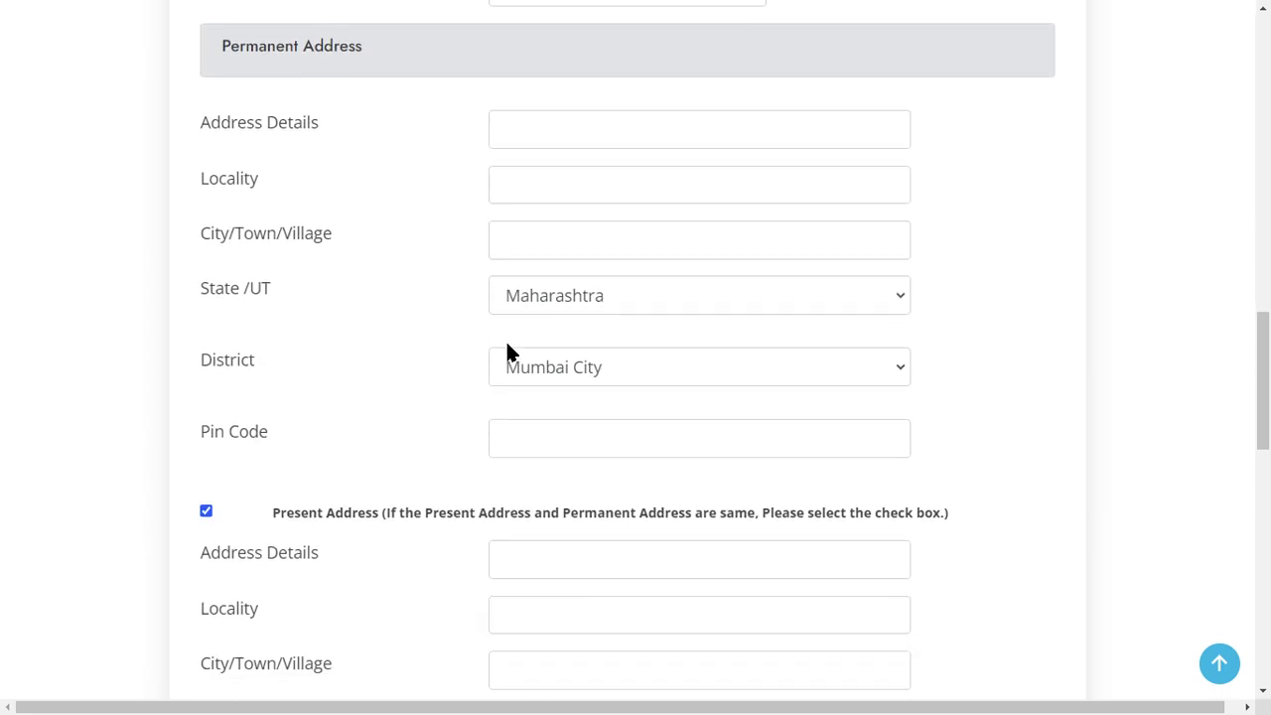
pyautogui.scroll(-2, 506, 343)
pyautogui.scroll(-1, 486, 365)
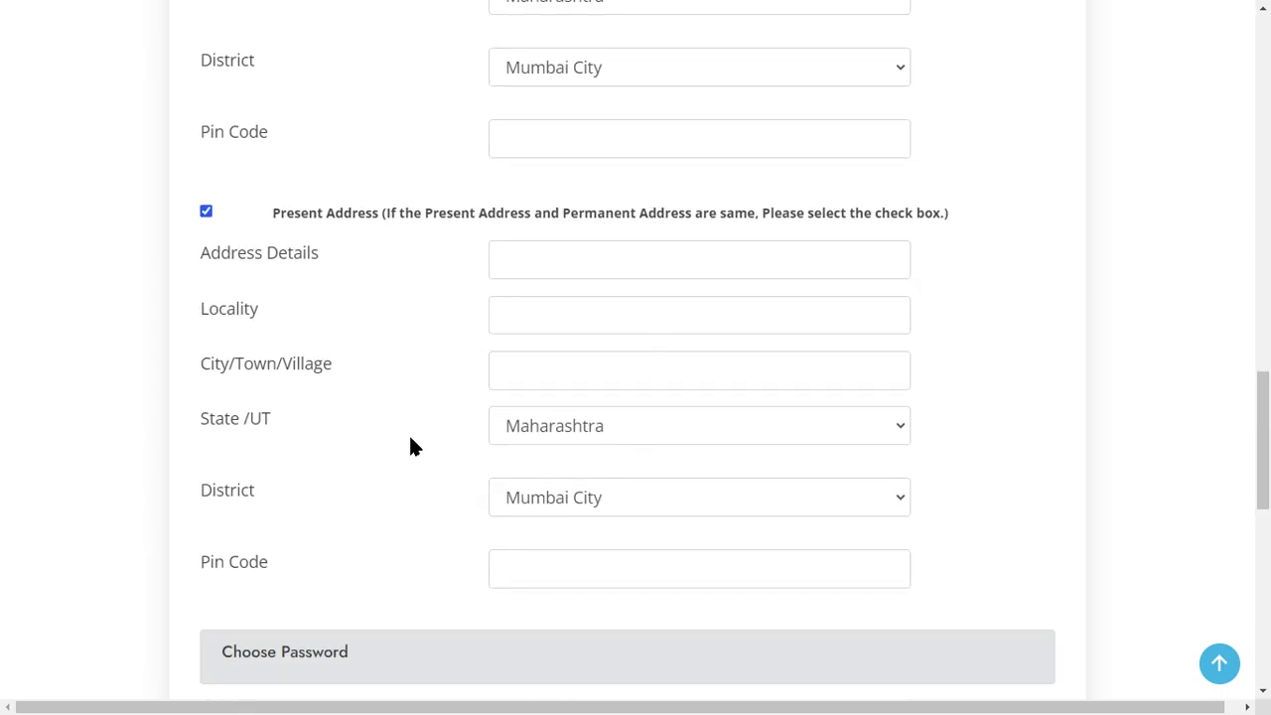
pyautogui.scroll(2, 412, 446)
pyautogui.scroll(-3, 472, 335)
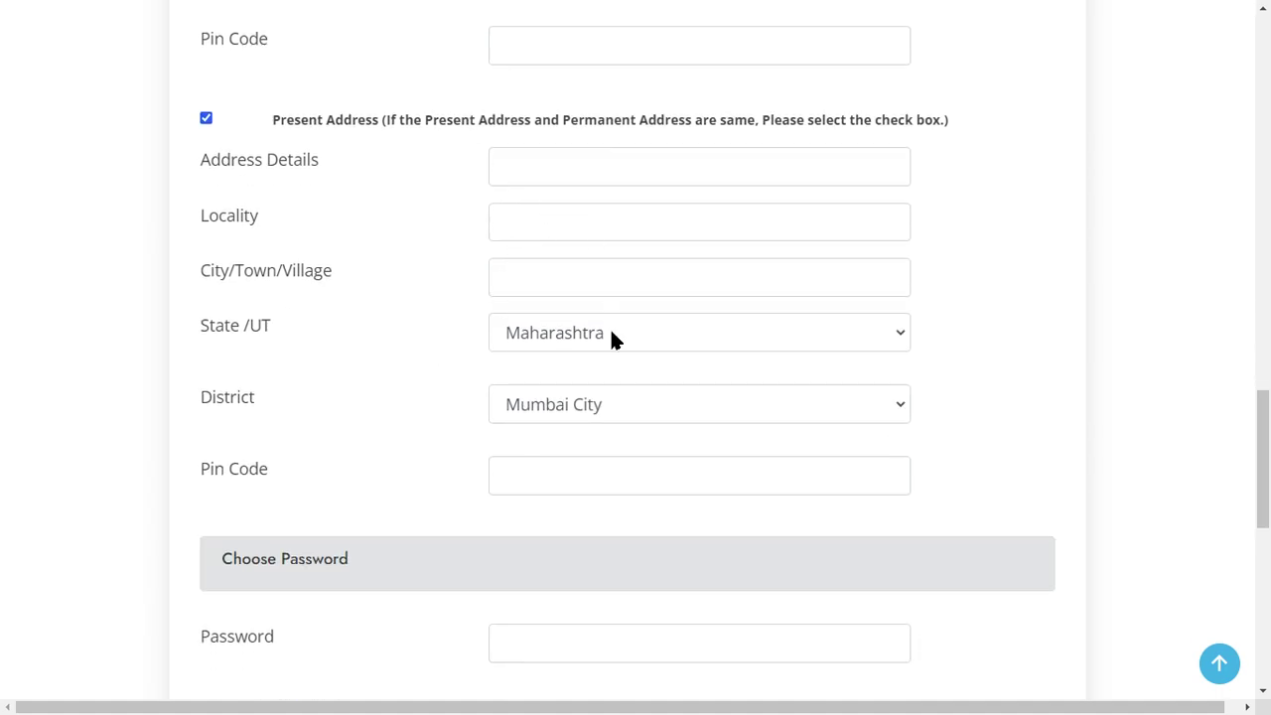
pyautogui.scroll(-3, 406, 332)
pyautogui.scroll(4, 338, 351)
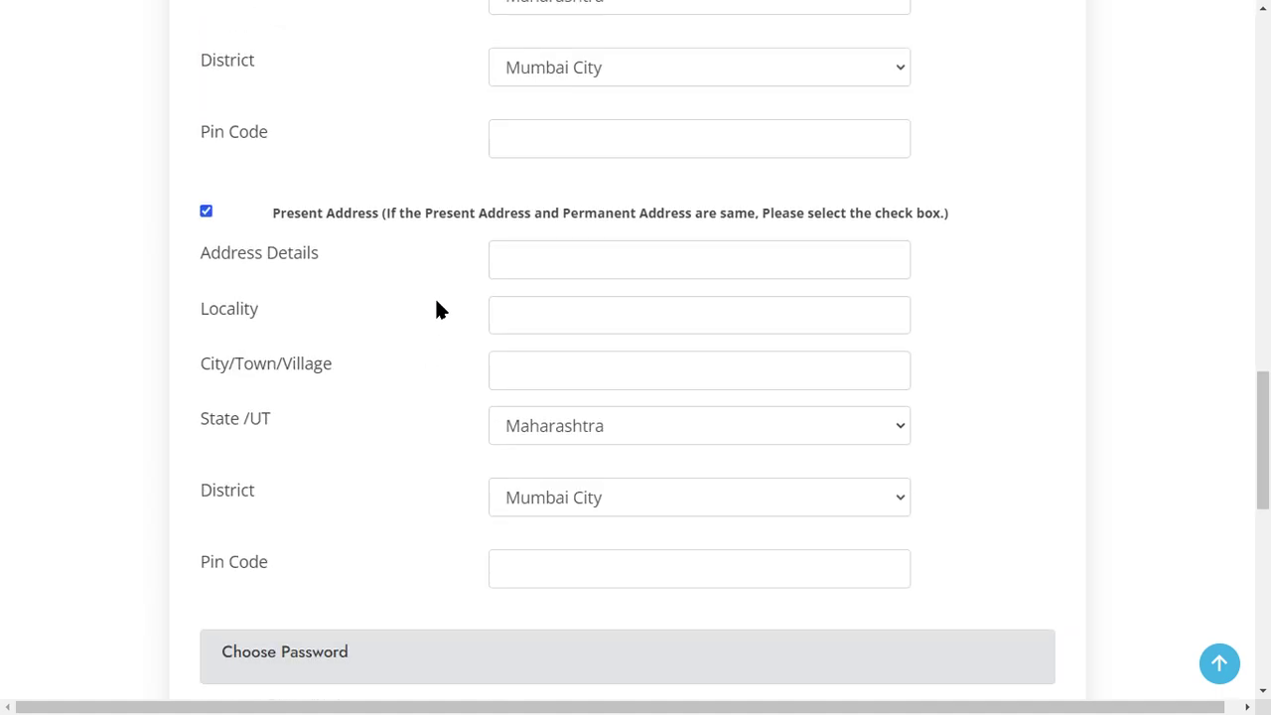
pyautogui.scroll(-5, 425, 368)
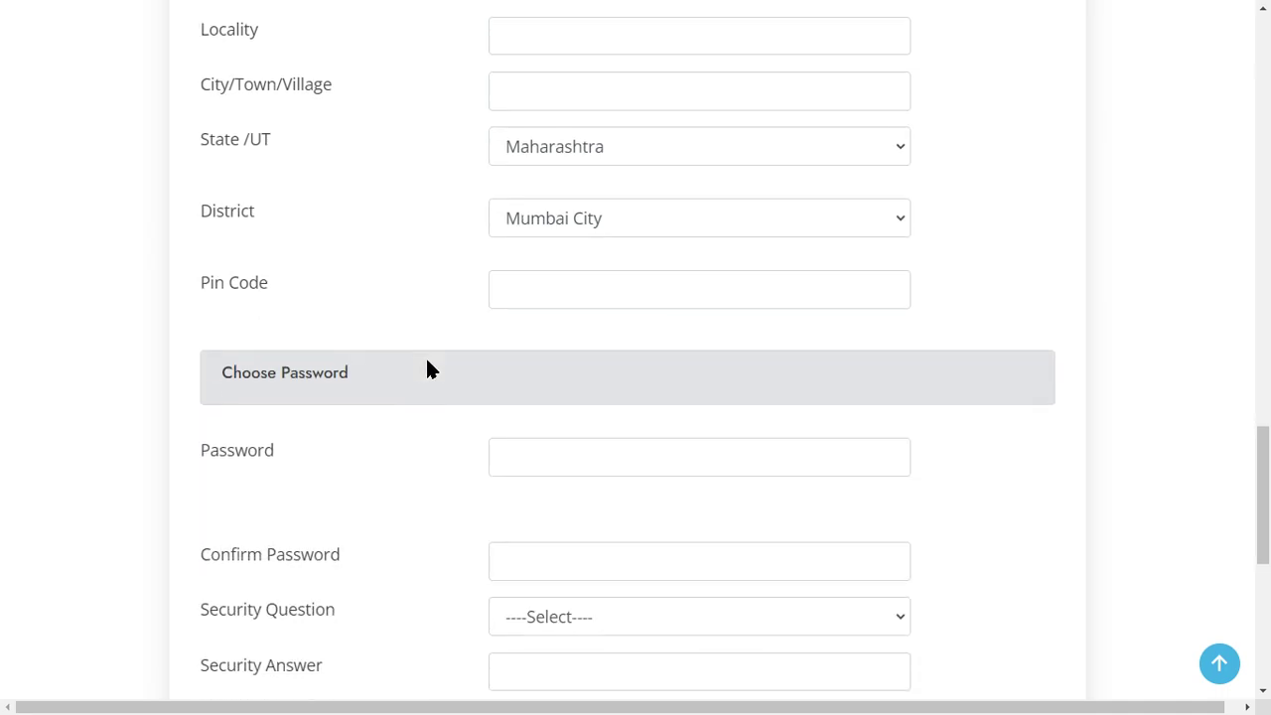
# Step: Examine the Password, Confirm Password and Security Question fields under Choose Password
pyautogui.tripleClick(272, 188)
pyautogui.click(300, 228)
pyautogui.moveTo(203, 265); pyautogui.dragTo(329, 275)
pyautogui.click(610, 271)
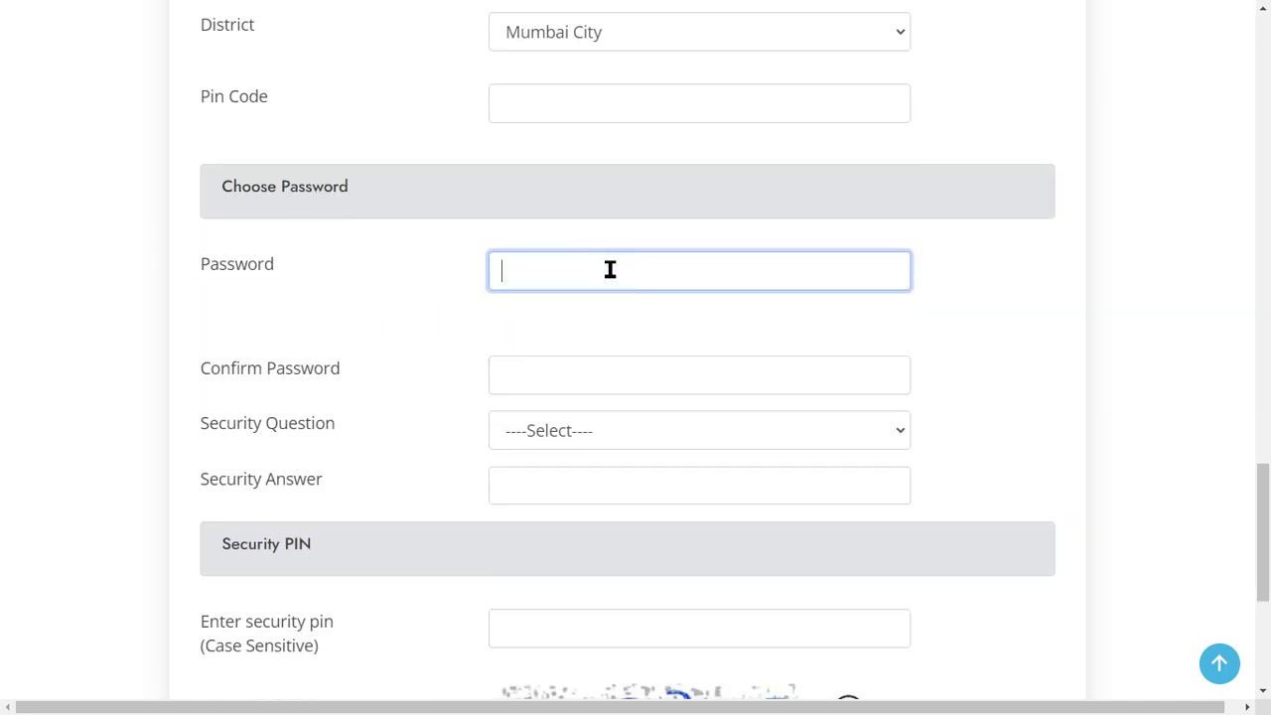
pyautogui.click(331, 293)
pyautogui.moveTo(203, 368); pyautogui.dragTo(334, 374)
pyautogui.click(586, 369)
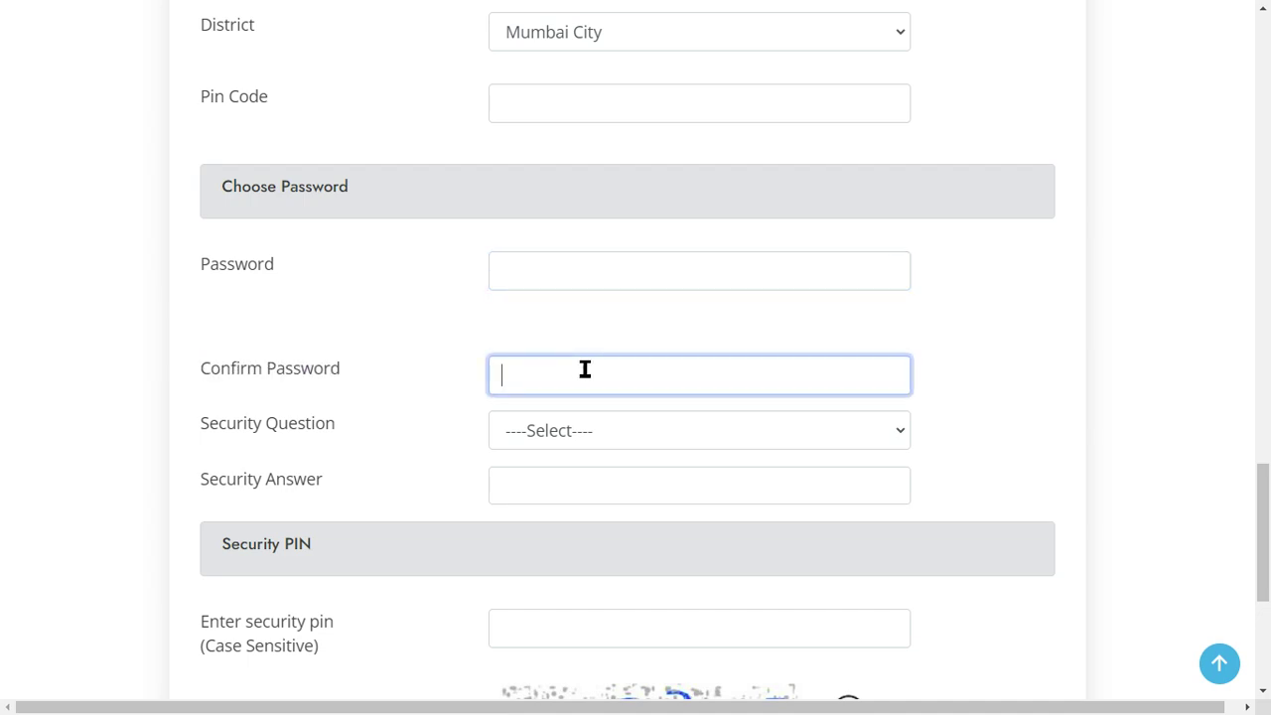
pyautogui.click(622, 363)
pyautogui.scroll(-2, 428, 378)
pyautogui.moveTo(203, 237); pyautogui.dragTo(332, 244)
pyautogui.click(393, 262)
pyautogui.scroll(3, 402, 298)
pyautogui.scroll(-4, 405, 315)
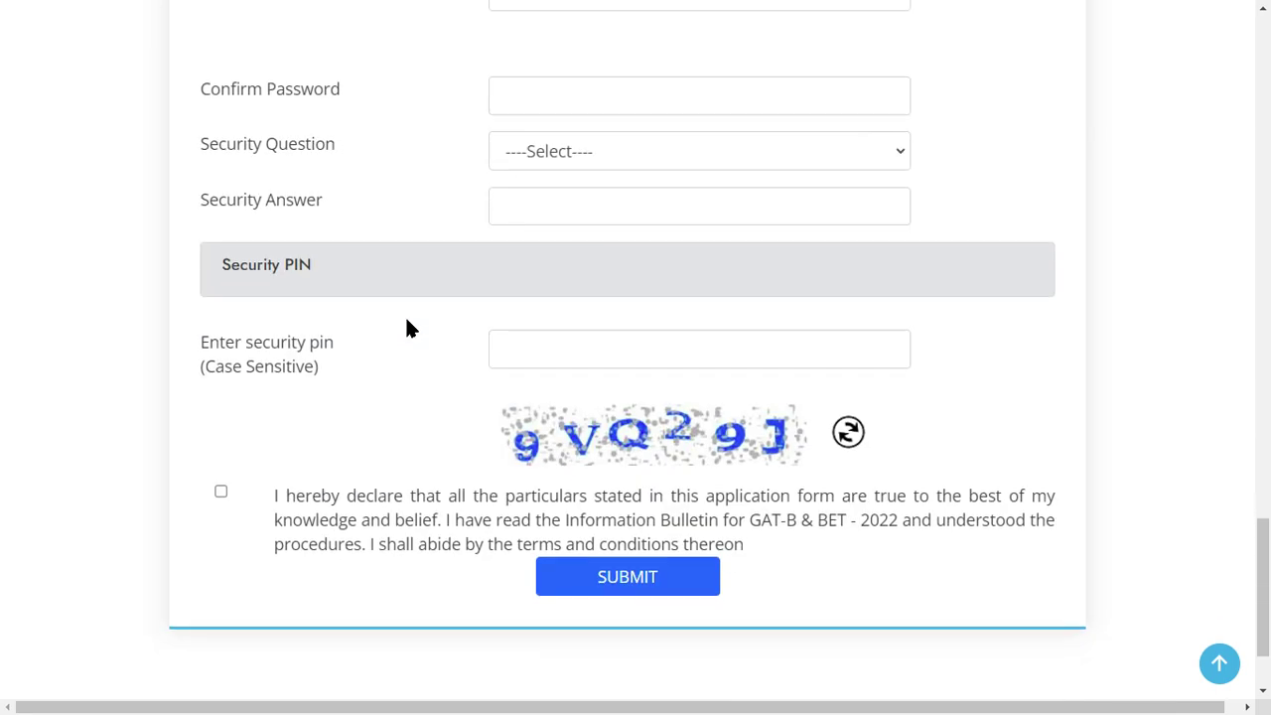
# Step: Set the security question to "Which is your favourite book ?"
pyautogui.tripleClick(219, 155)
pyautogui.click(547, 159)
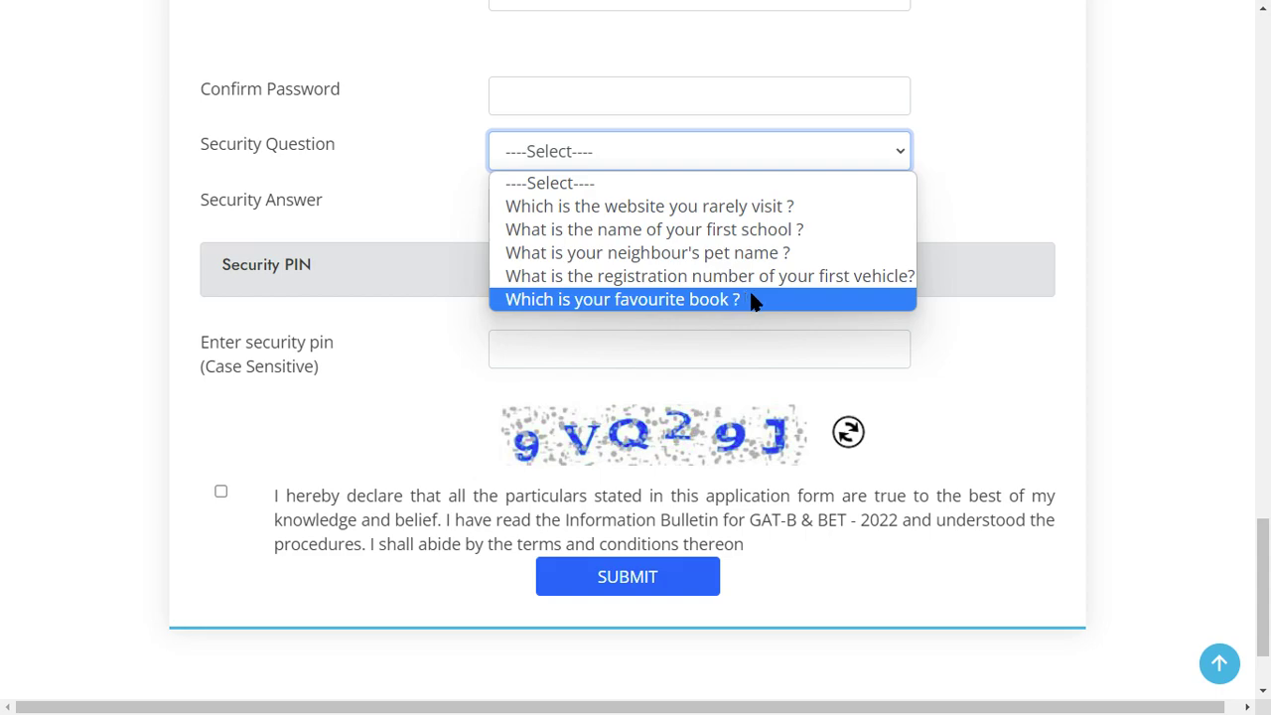
pyautogui.click(722, 309)
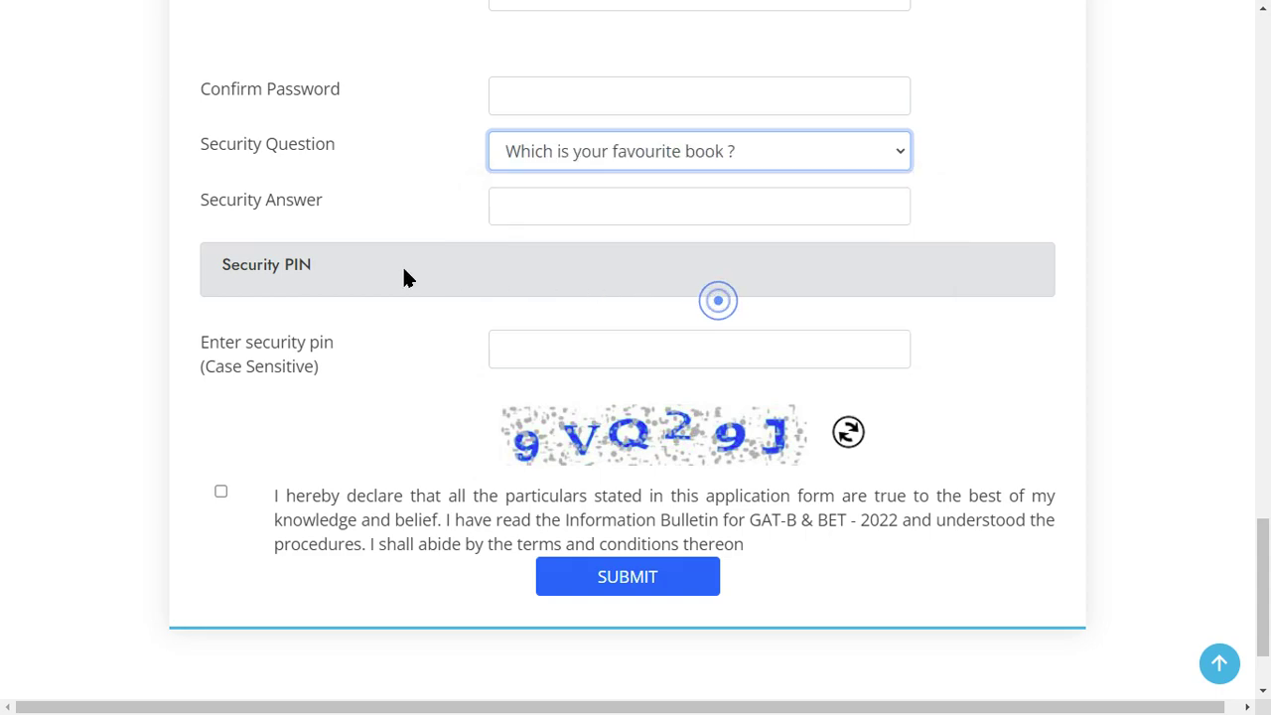
pyautogui.doubleClick(233, 201)
pyautogui.click(581, 154)
pyautogui.click(582, 184)
pyautogui.click(597, 152)
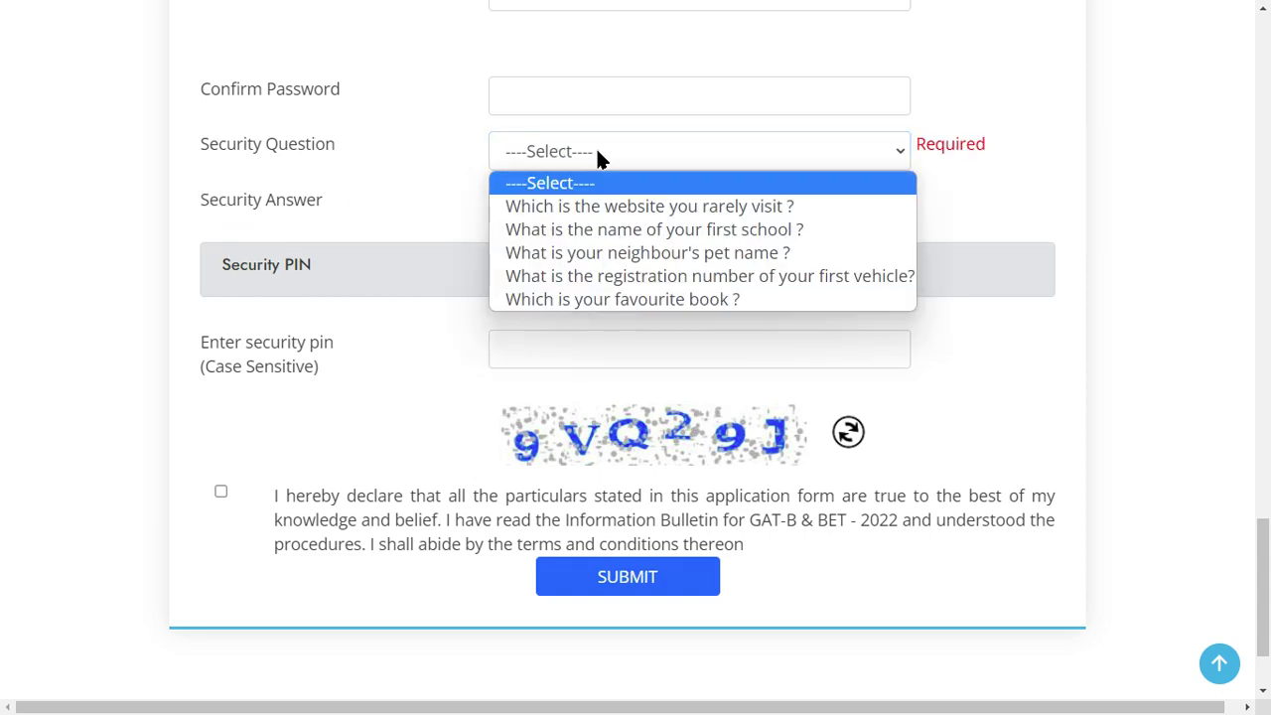
pyautogui.click(626, 296)
# Step: Activate the security pin field, accept the declaration and submit the registration form
pyautogui.tripleClick(260, 291)
pyautogui.scroll(-2, 395, 266)
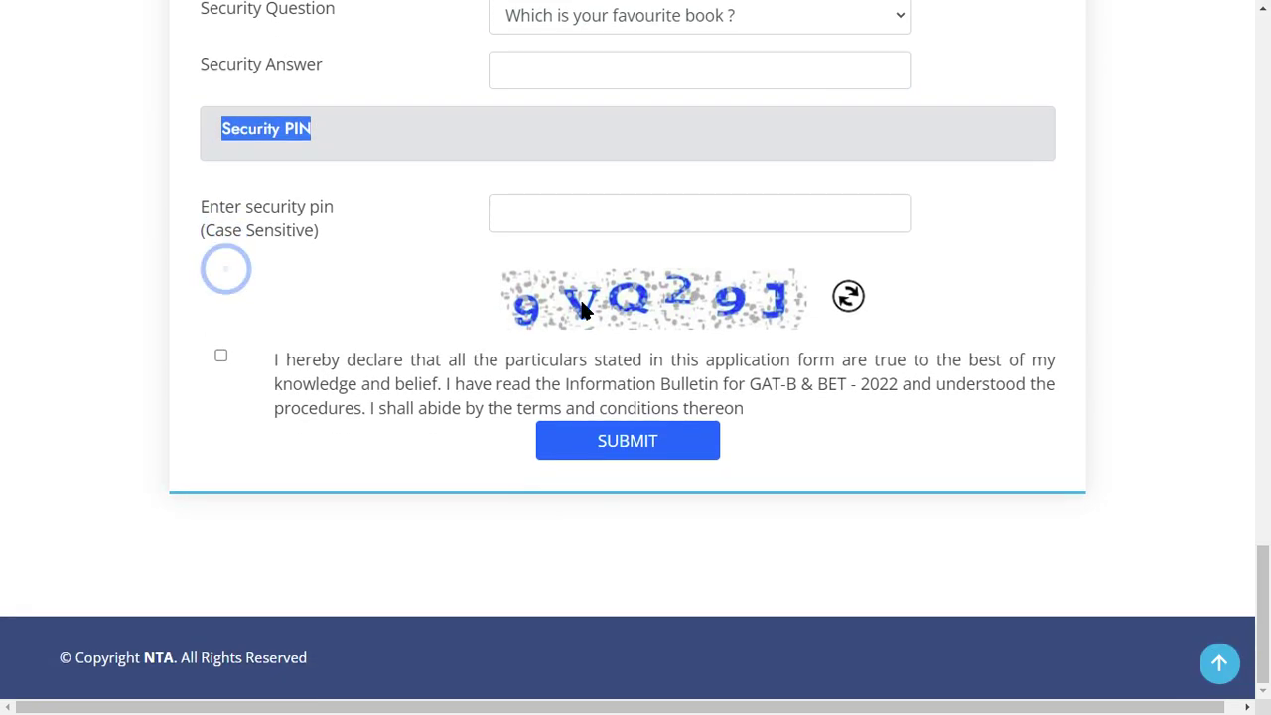
pyautogui.click(561, 217)
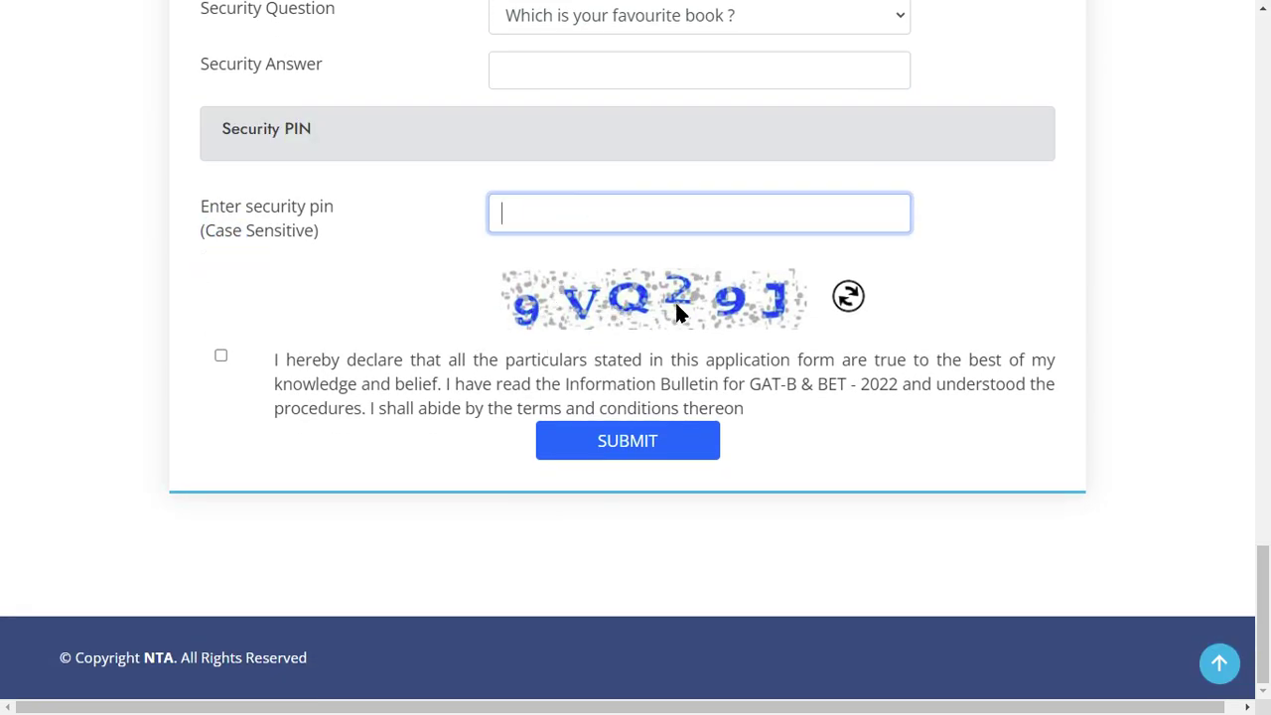
pyautogui.click(221, 355)
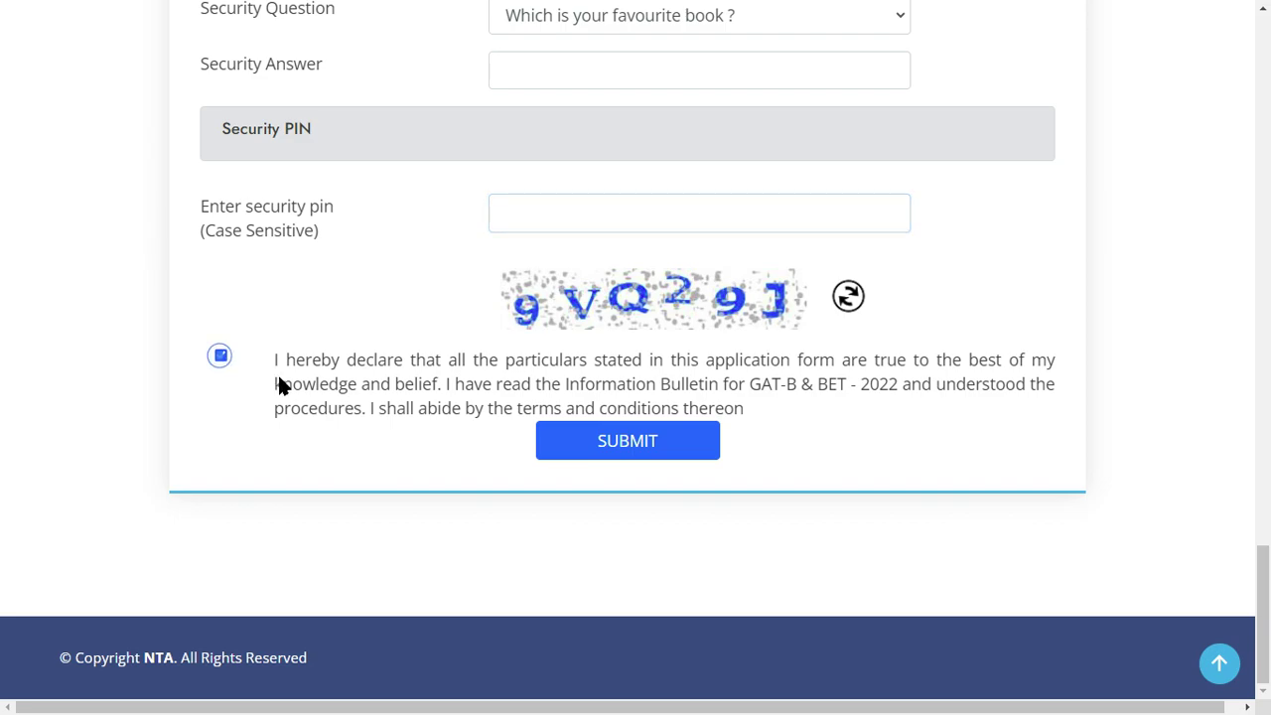
pyautogui.click(608, 444)
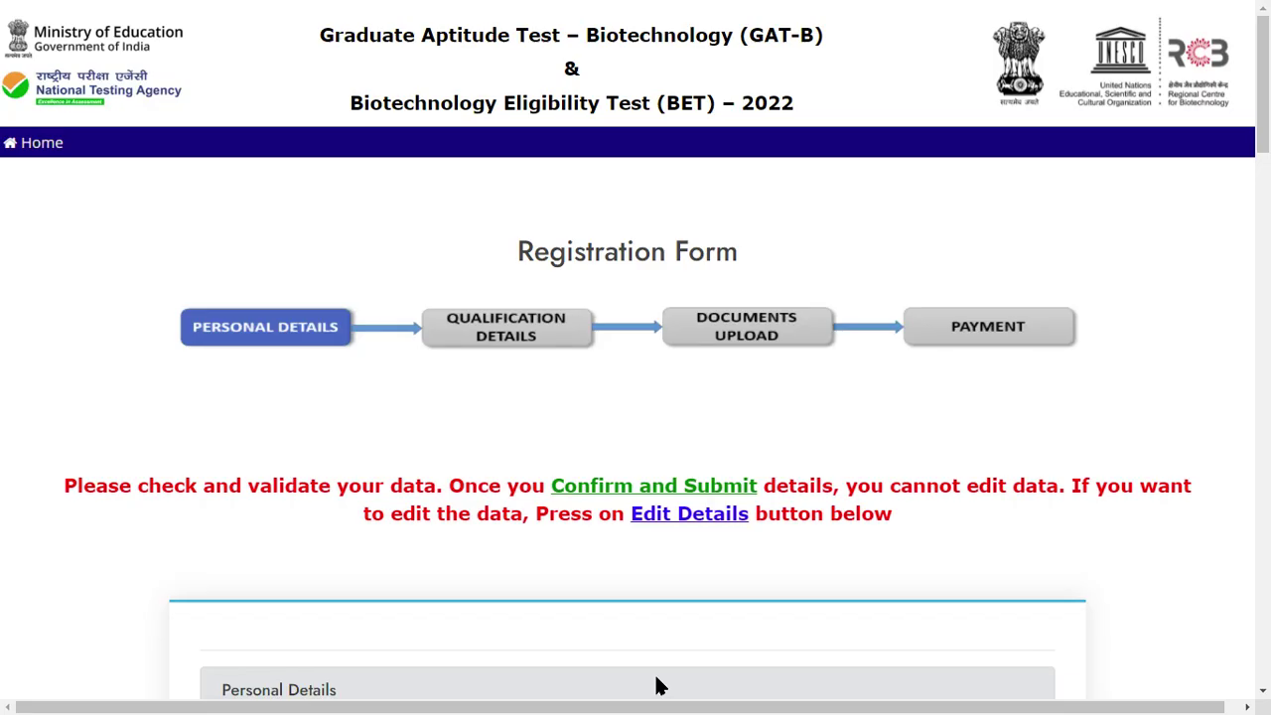
# Step: Read the notice above the submitted form about validating the data, confirming and submitting, and editing details
pyautogui.doubleClick(105, 491)
pyautogui.click(367, 561)
pyautogui.doubleClick(374, 485)
pyautogui.moveTo(374, 486); pyautogui.dragTo(546, 485)
pyautogui.click(430, 525)
pyautogui.click(534, 540)
pyautogui.moveTo(390, 516); pyautogui.dragTo(598, 519)
pyautogui.click(527, 565)
pyautogui.click(595, 563)
pyautogui.moveTo(757, 515); pyautogui.dragTo(894, 518)
pyautogui.click(716, 590)
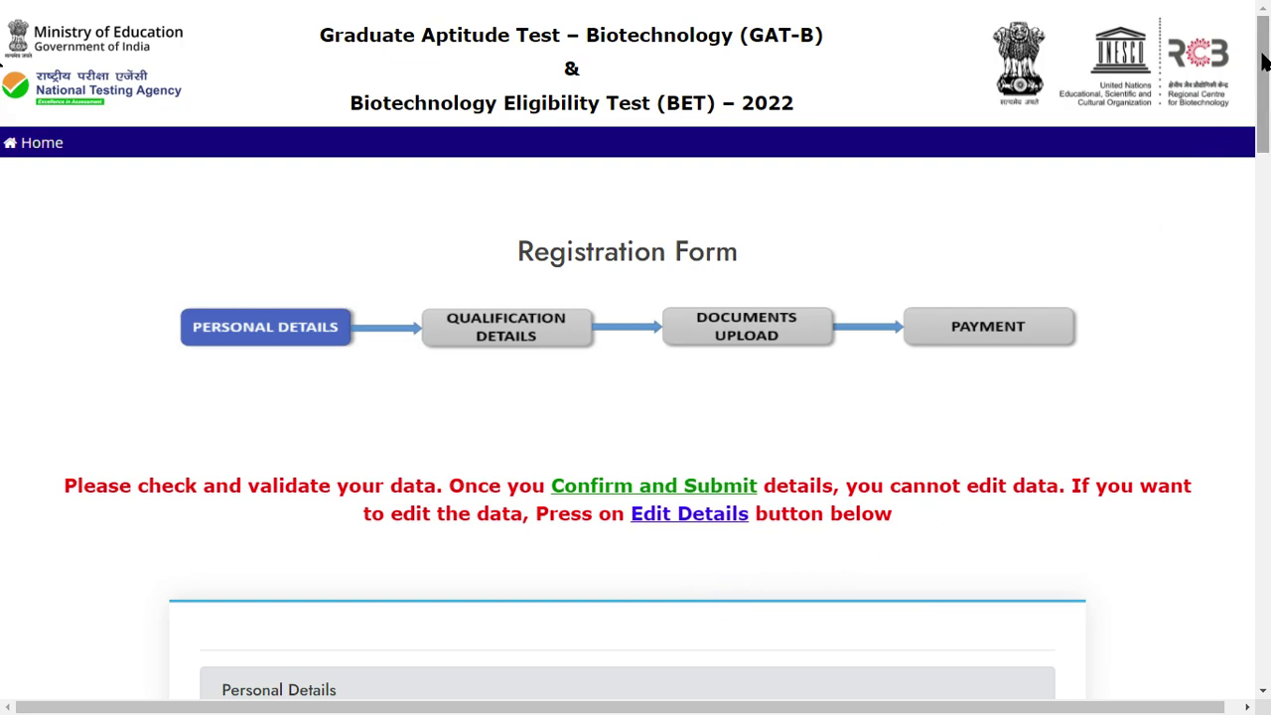
# Step: Check the end of the submitted form at a reduced page zoom and confirm the registration details
pyautogui.moveTo(1264, 53); pyautogui.dragTo(1269, 652)
pyautogui.scroll(-3, 707, 407)
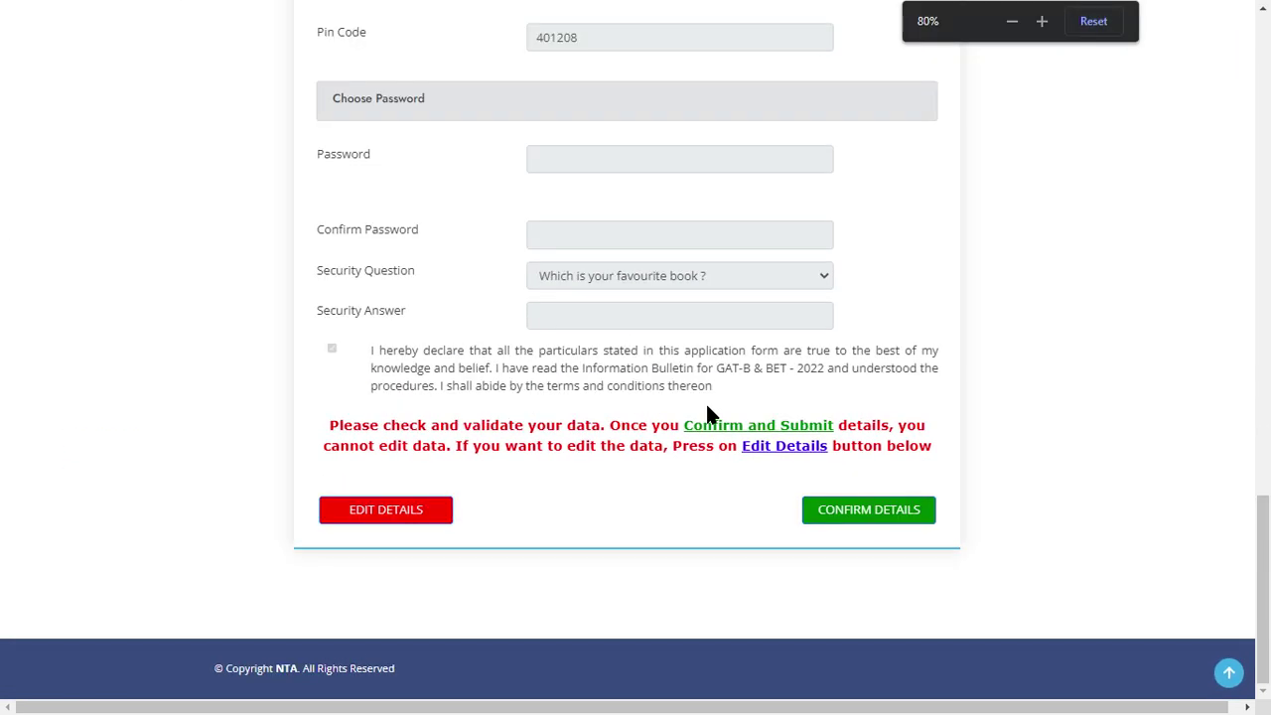
pyautogui.scroll(2, 706, 404)
pyautogui.scroll(-3, 706, 404)
pyautogui.scroll(2, 706, 404)
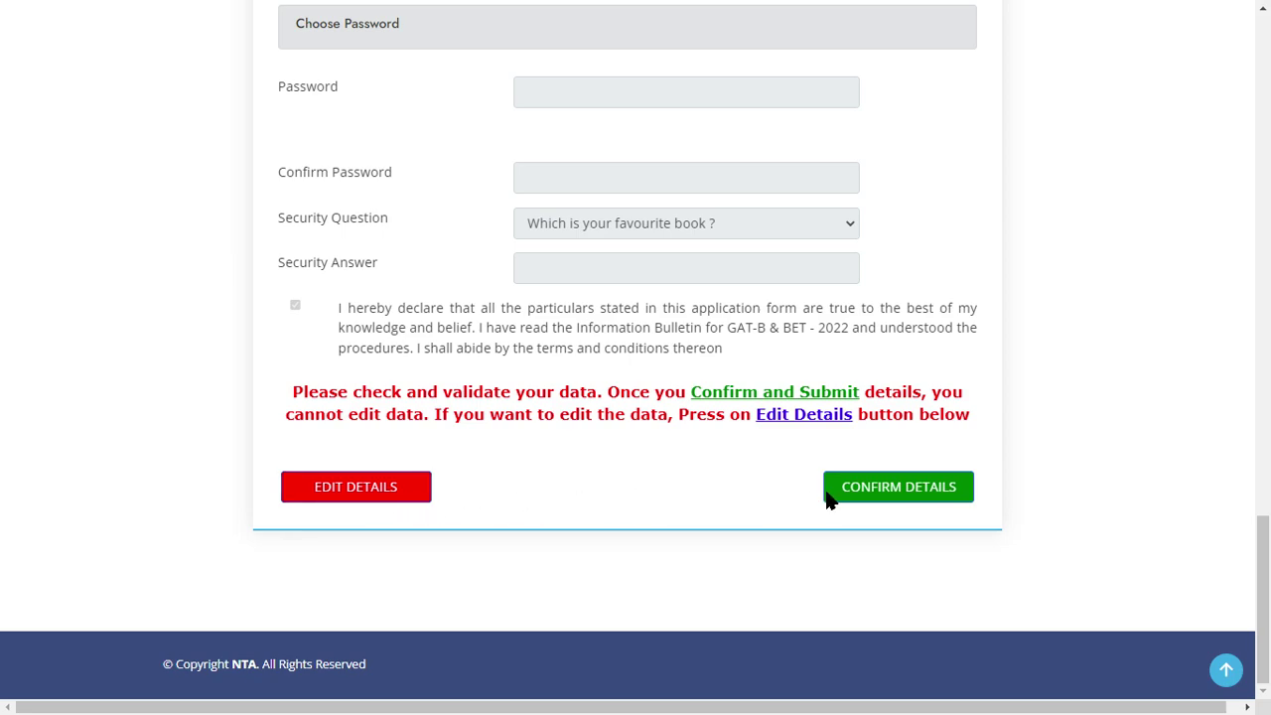
pyautogui.click(884, 494)
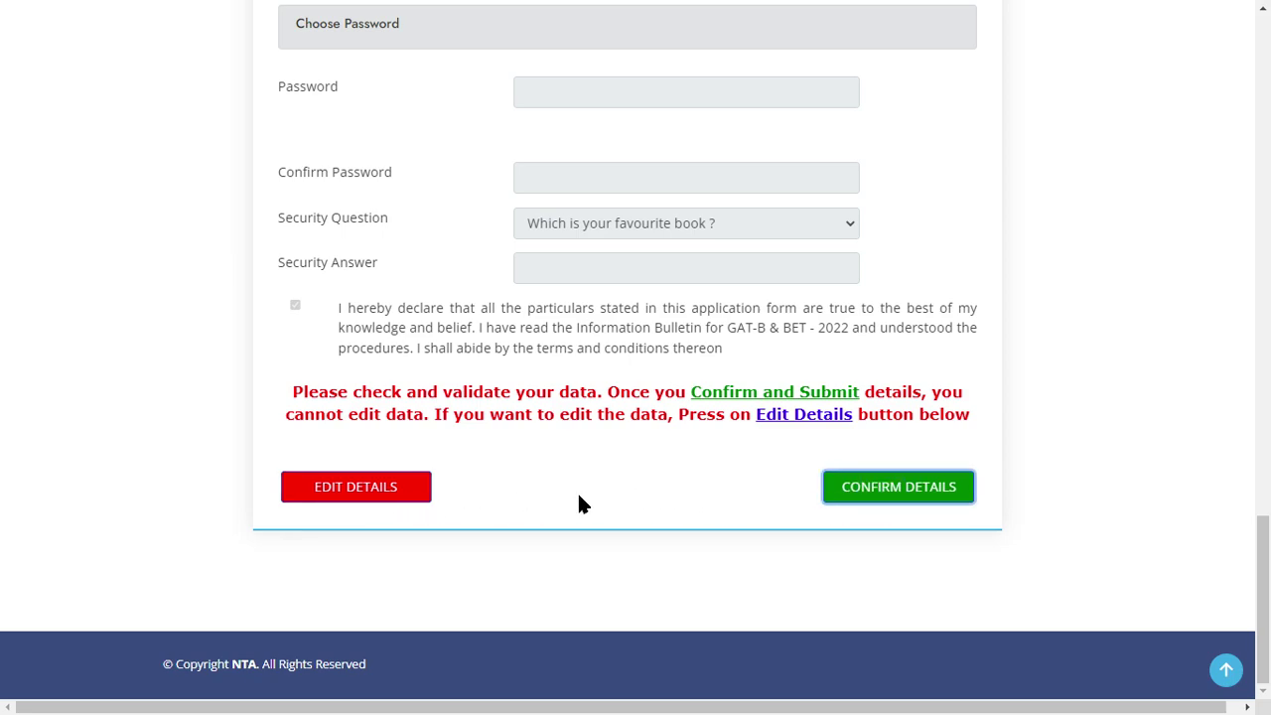
# Step: Review the application registration status table, examining the Personal Details, Qualification Details, Documents Upload and Payment rows
pyautogui.scroll(-1, 483, 490)
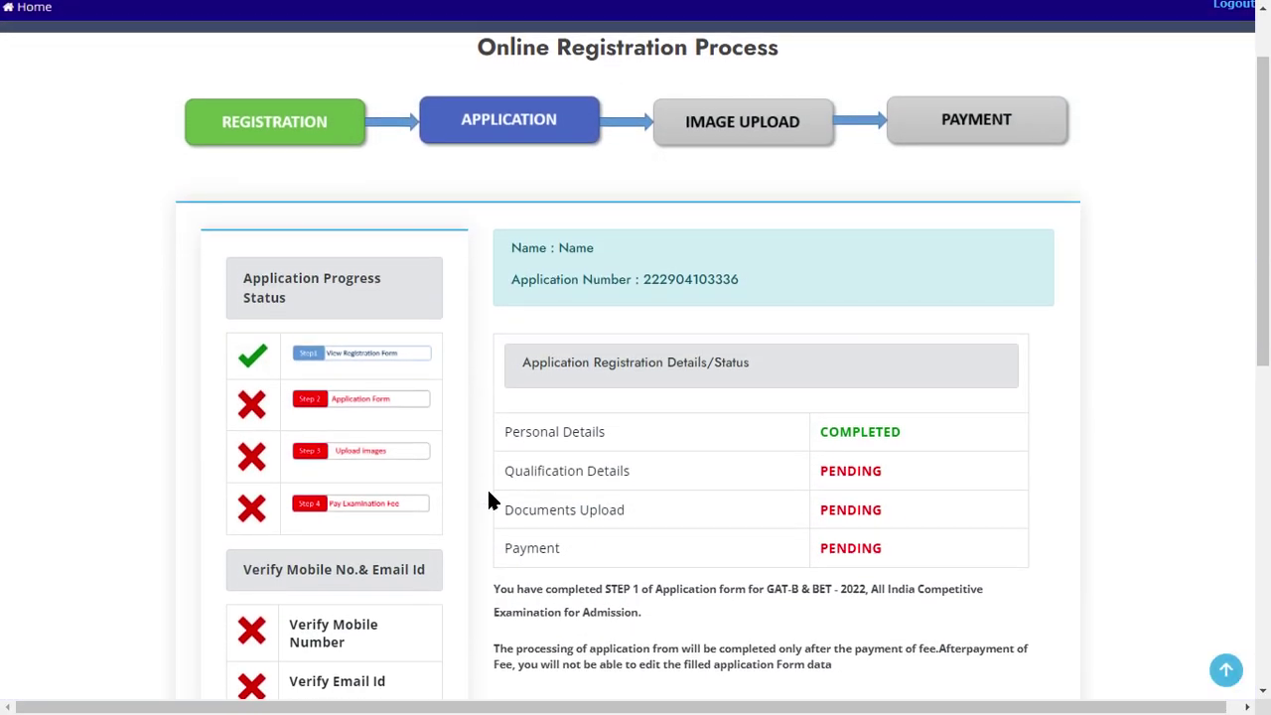
pyautogui.scroll(-6, 492, 496)
pyautogui.scroll(5, 497, 496)
pyautogui.moveTo(521, 364); pyautogui.dragTo(662, 401)
pyautogui.tripleClick(584, 363)
pyautogui.tripleClick(542, 362)
pyautogui.click(664, 346)
pyautogui.moveTo(506, 406); pyautogui.dragTo(659, 420)
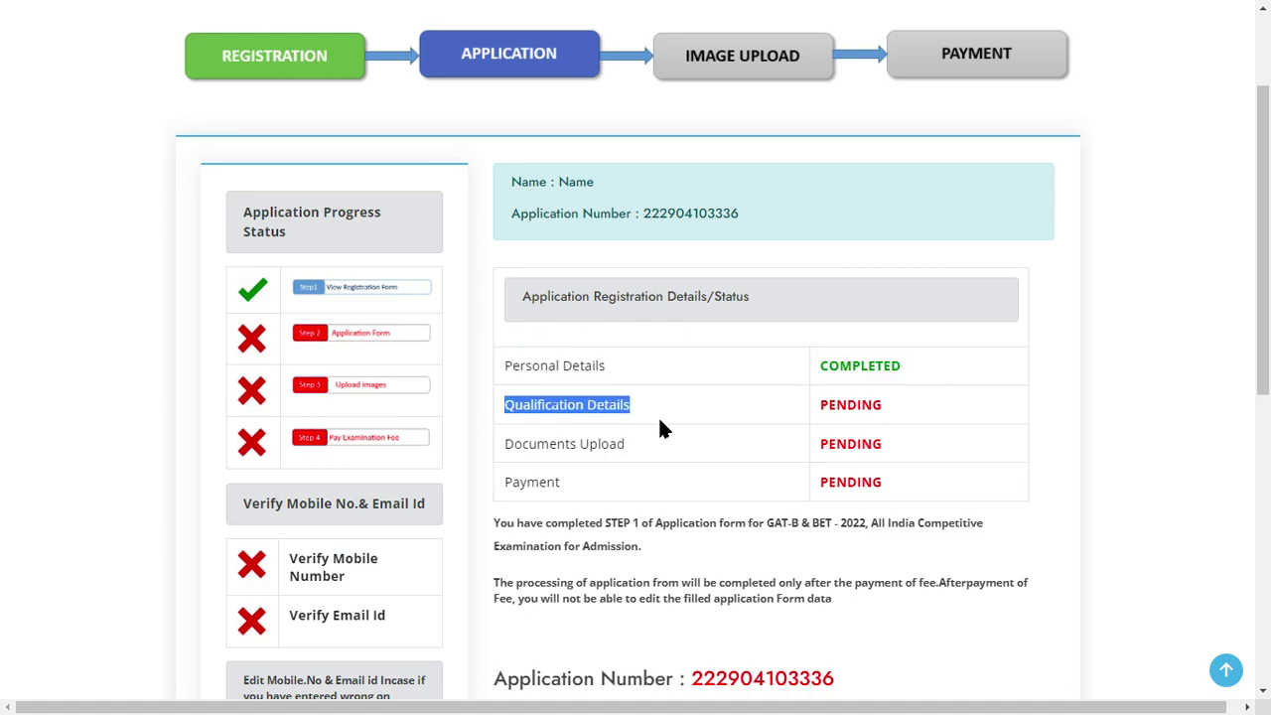
pyautogui.click(651, 408)
pyautogui.scroll(-5, 695, 427)
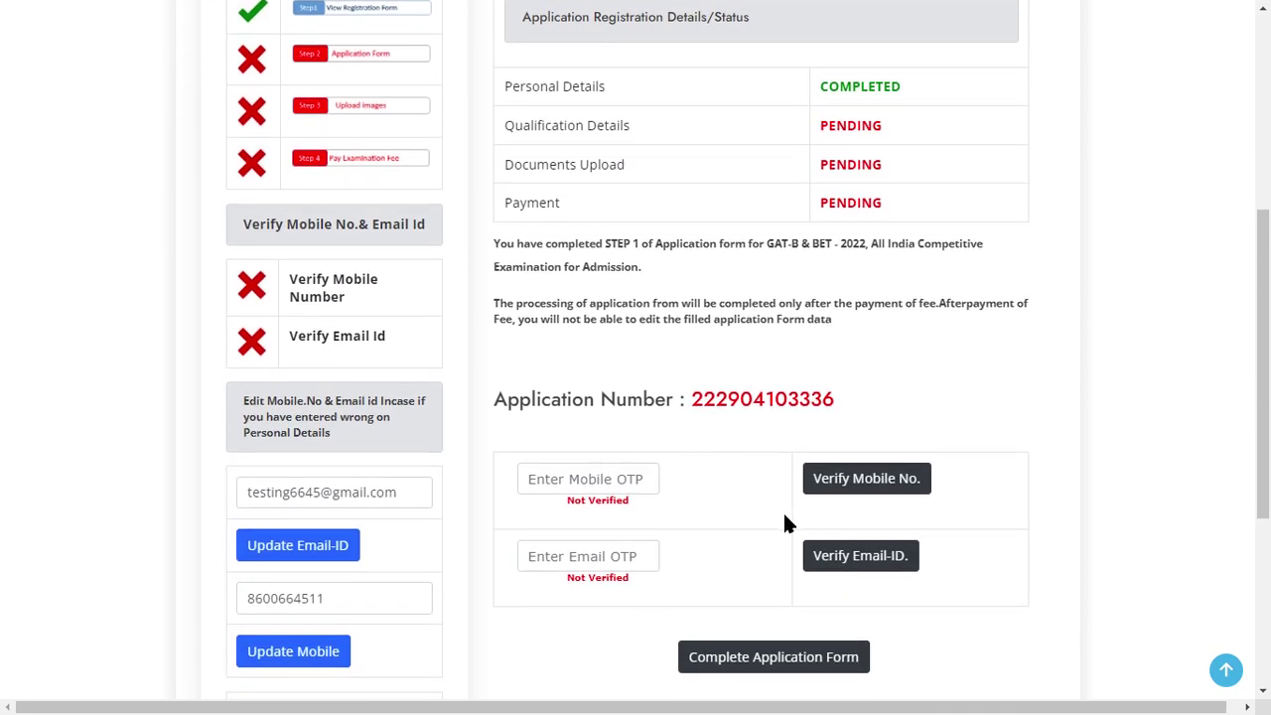
# Step: Examine the mobile number and email ID verification section, activating the Mobile OTP and Email OTP fields
pyautogui.scroll(-1, 703, 489)
pyautogui.scroll(1, 703, 489)
pyautogui.scroll(-2, 704, 489)
pyautogui.click(592, 298)
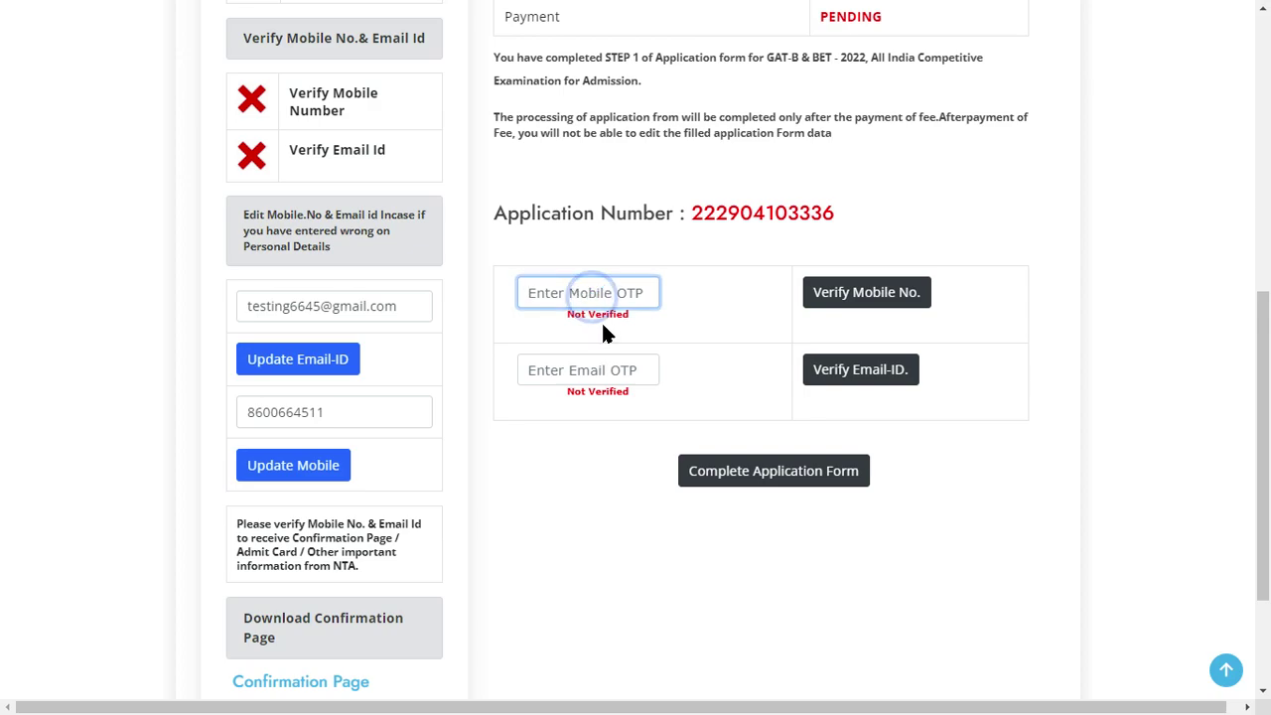
pyautogui.click(609, 294)
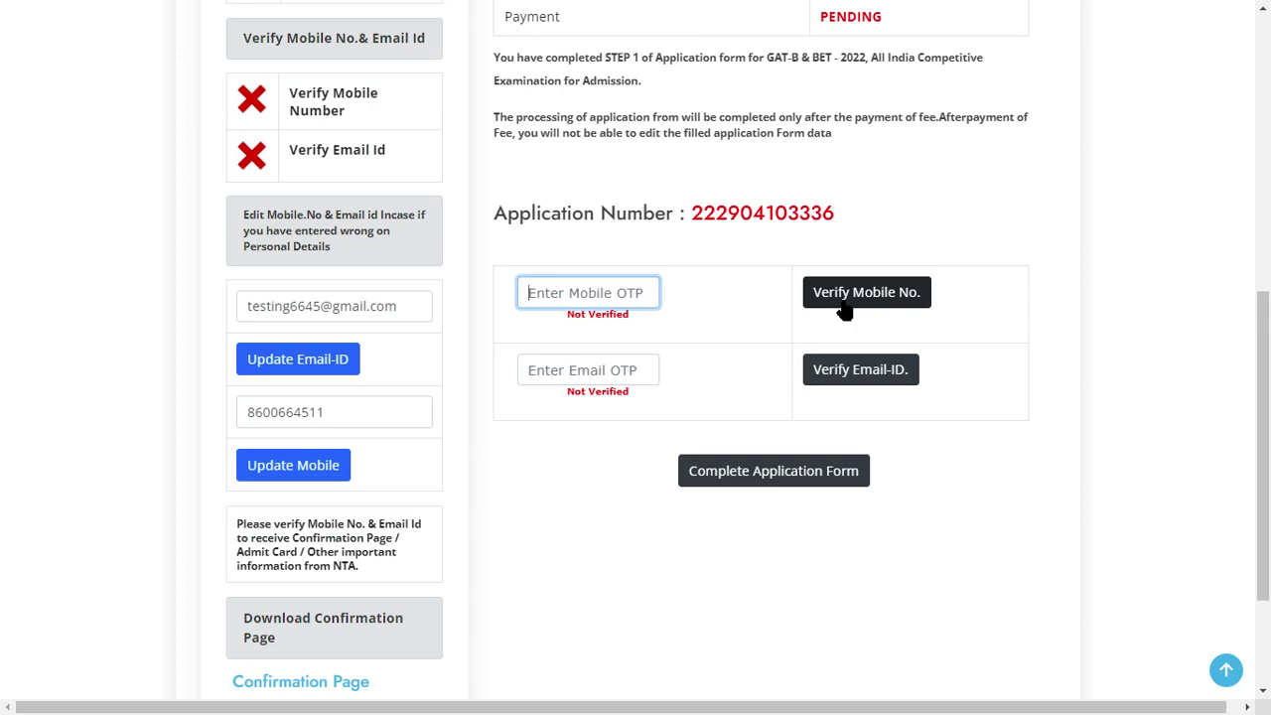
pyautogui.click(587, 366)
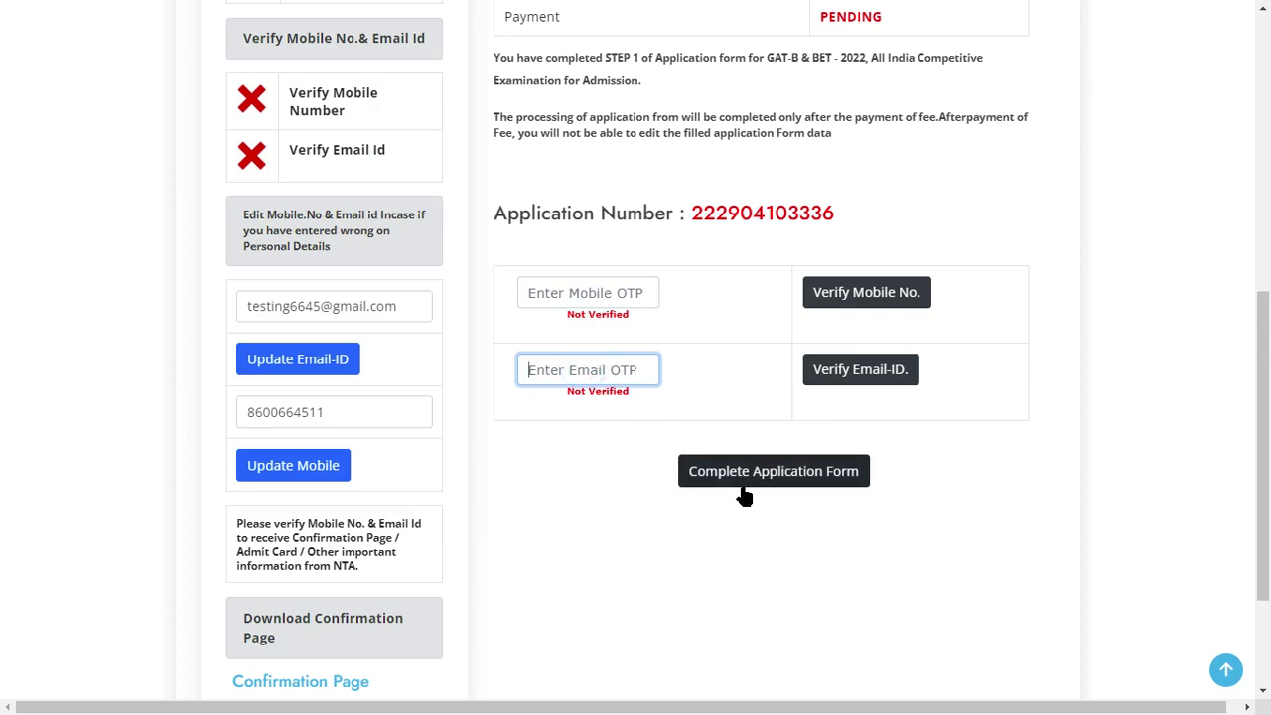
# Step: Check the registration status entries at a reduced page zoom and proceed to complete the application form
pyautogui.hotkey('ctrl', '-')
pyautogui.hotkey('ctrl', '-')
pyautogui.hotkey('ctrl', '-')
pyautogui.hotkey('ctrl', '-')
pyautogui.hotkey('ctrl', '-')
pyautogui.hotkey('ctrl', '-')
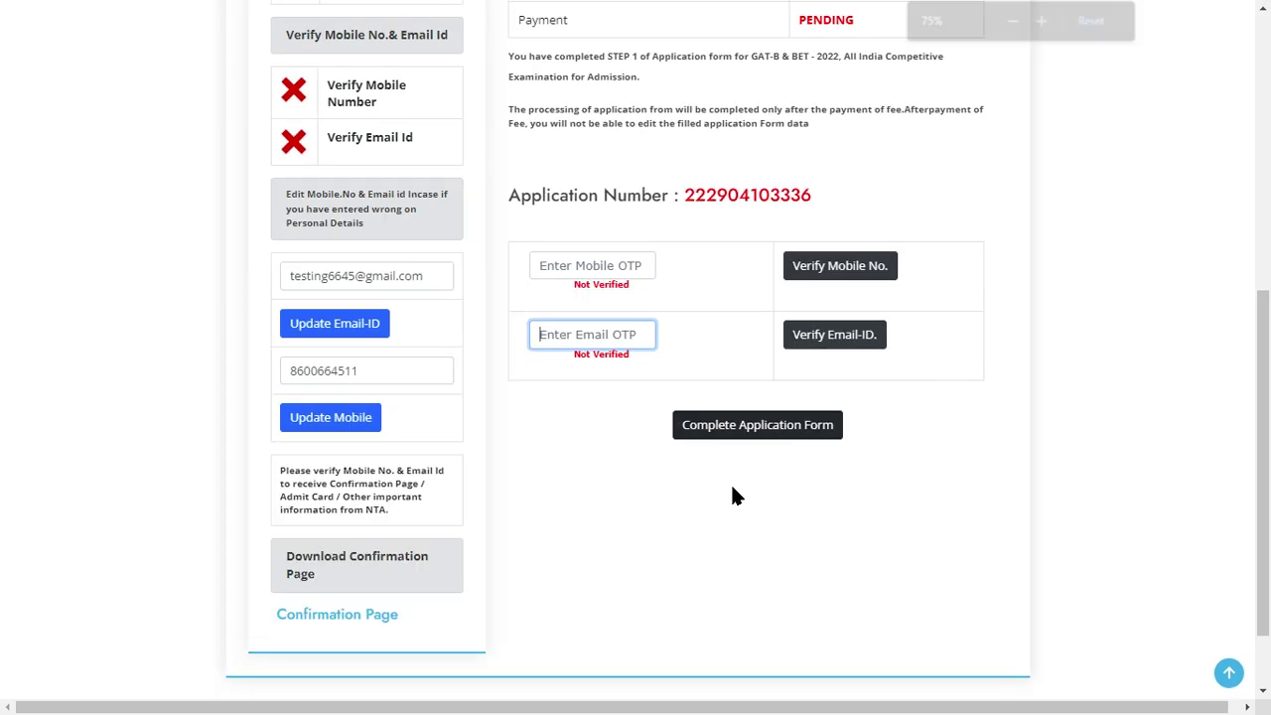
pyautogui.hotkey('ctrl', '+')
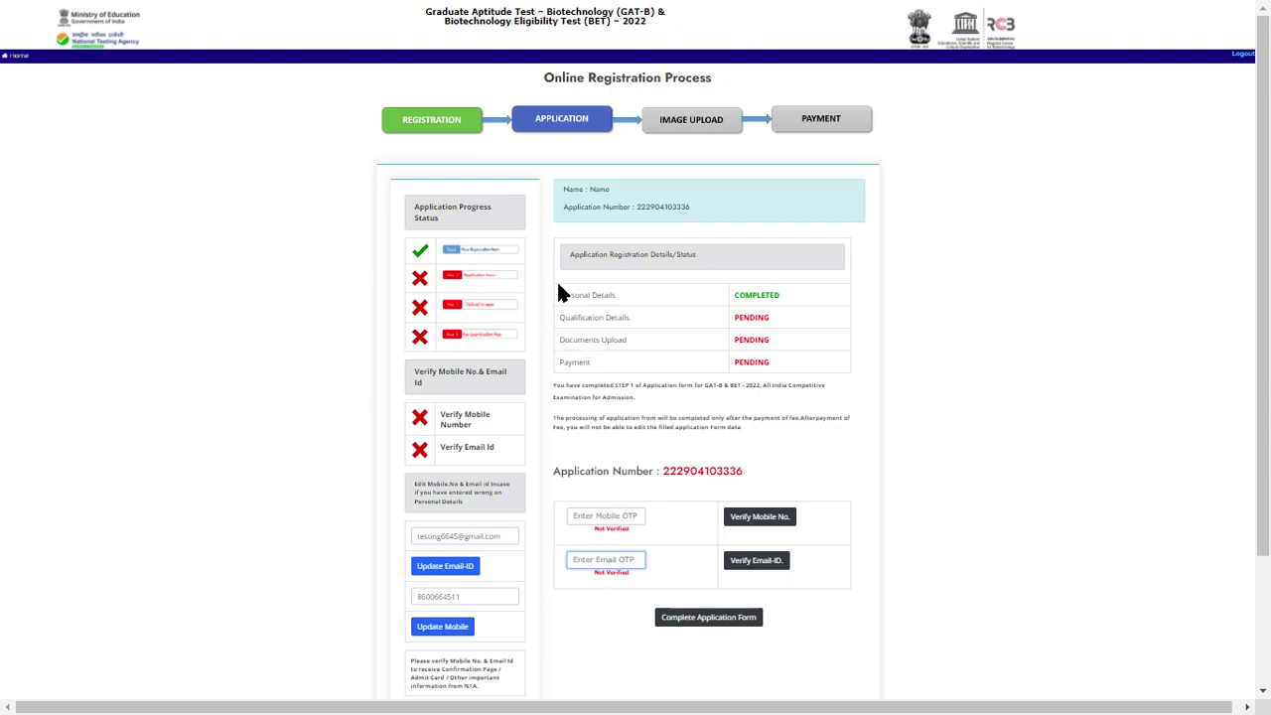
pyautogui.doubleClick(761, 296)
pyautogui.click(757, 336)
pyautogui.click(741, 364)
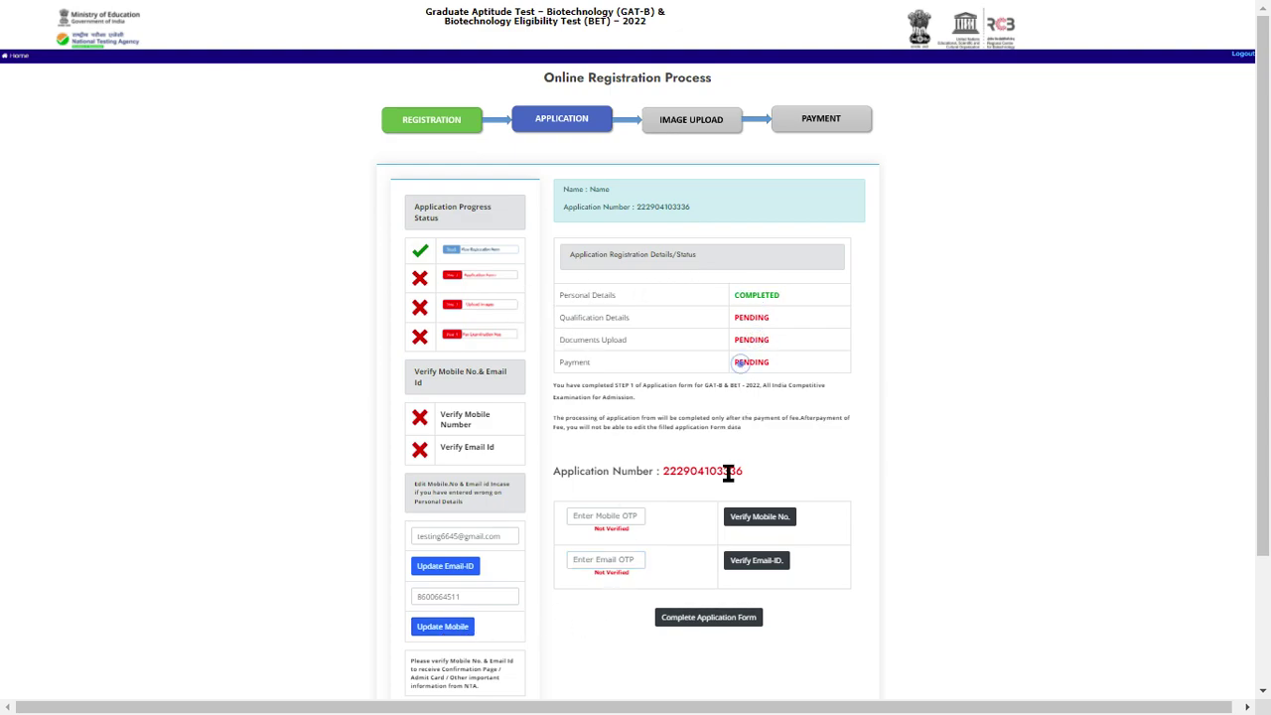
pyautogui.click(677, 623)
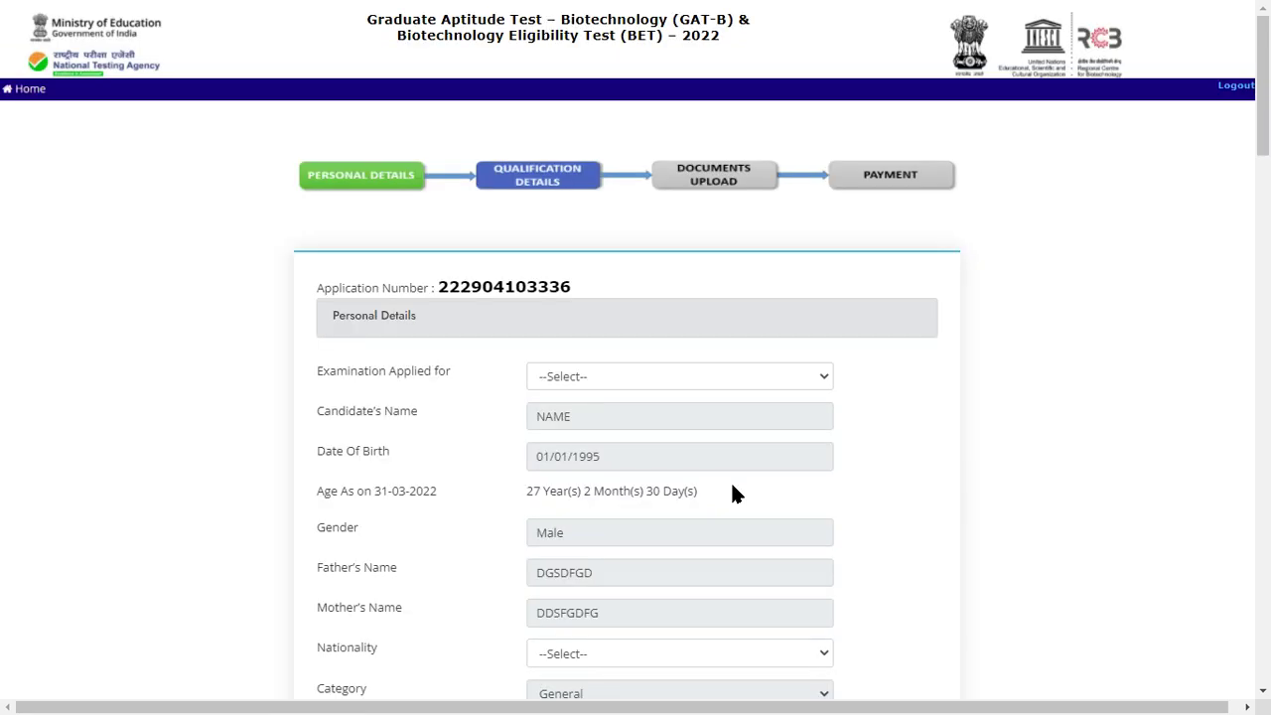
# Step: Set Examination Applied for to BET in the Personal Details section
pyautogui.hotkey('ctrl', '+')
pyautogui.hotkey('ctrl', '-')
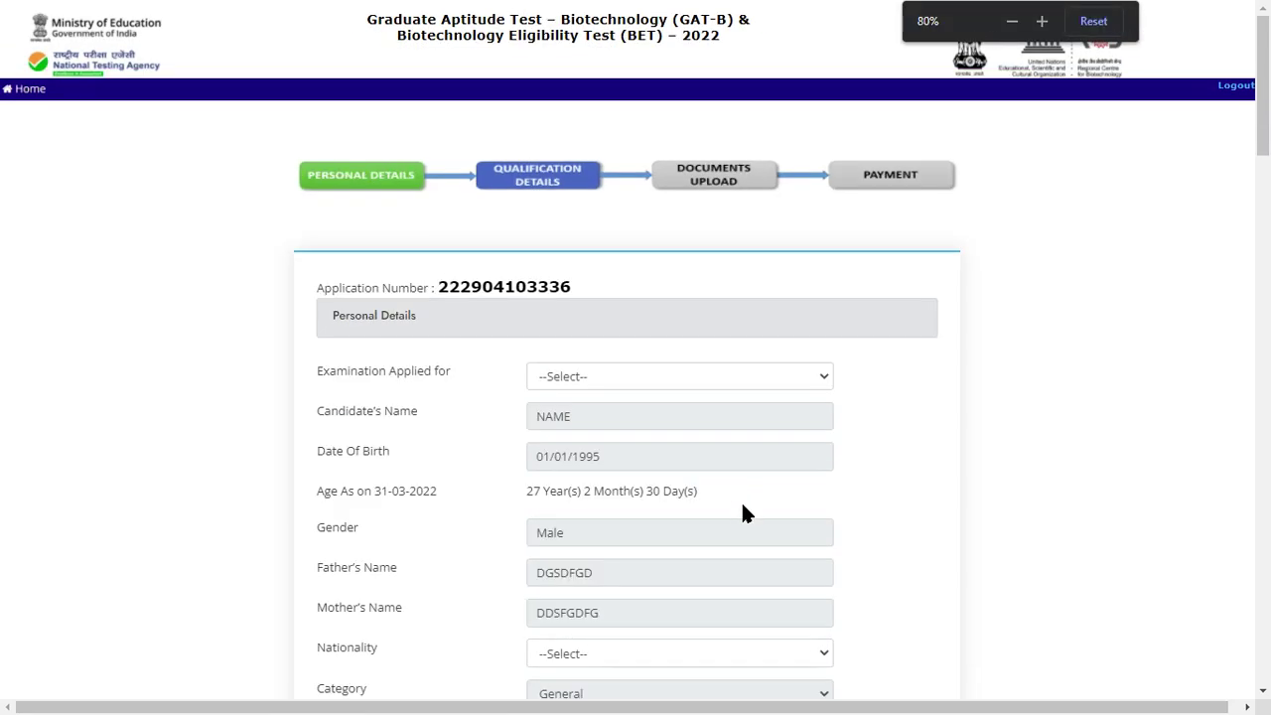
pyautogui.click(340, 378)
pyautogui.click(421, 372)
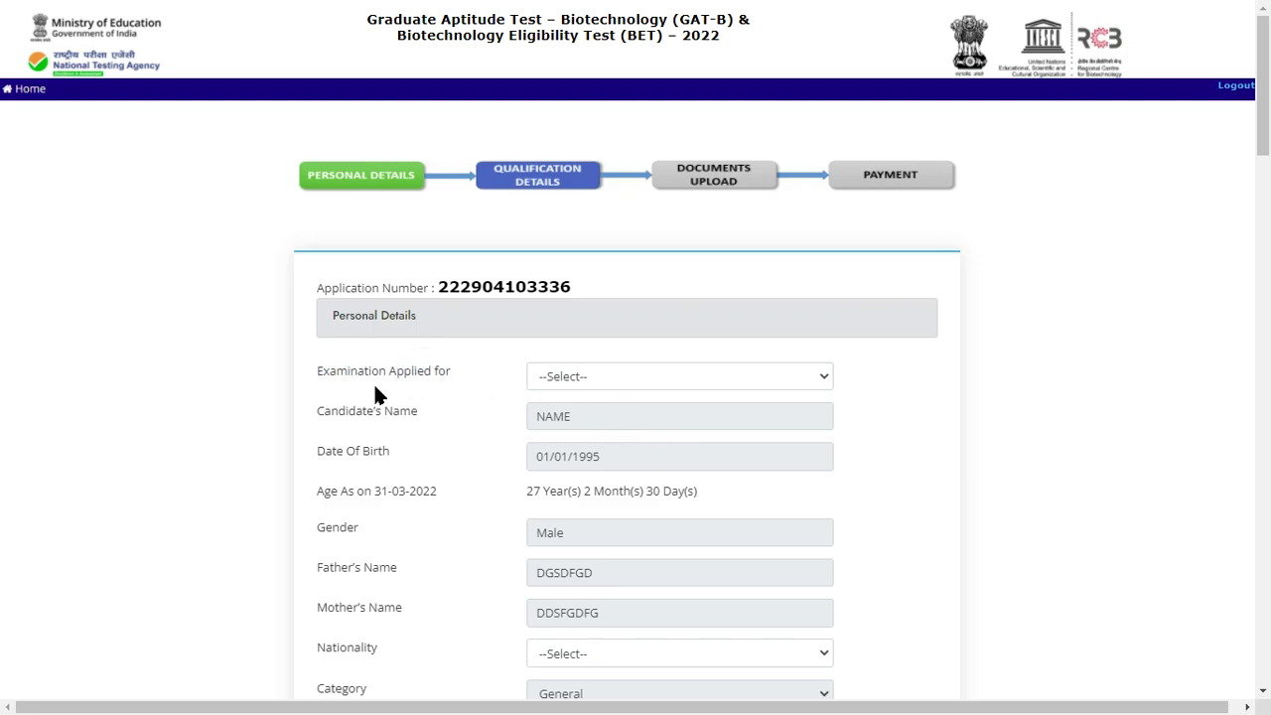
pyautogui.click(347, 376)
pyautogui.click(411, 372)
pyautogui.click(599, 370)
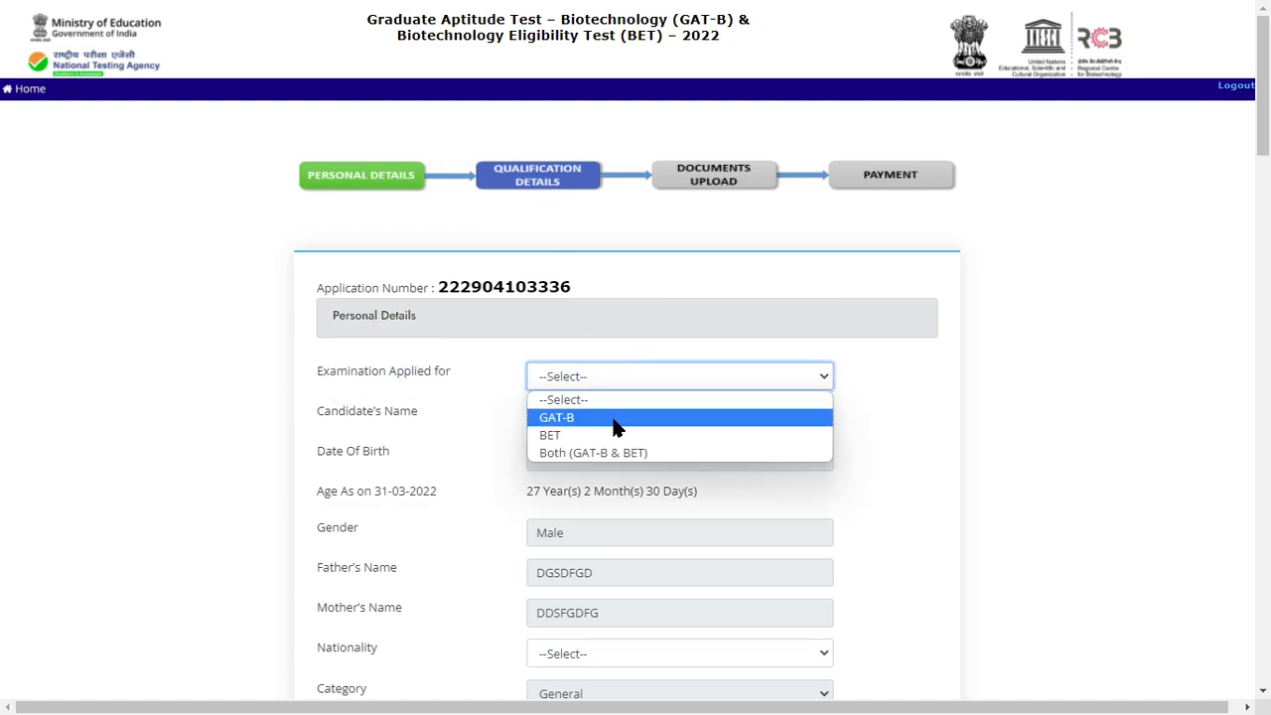
pyautogui.click(613, 419)
pyautogui.click(567, 369)
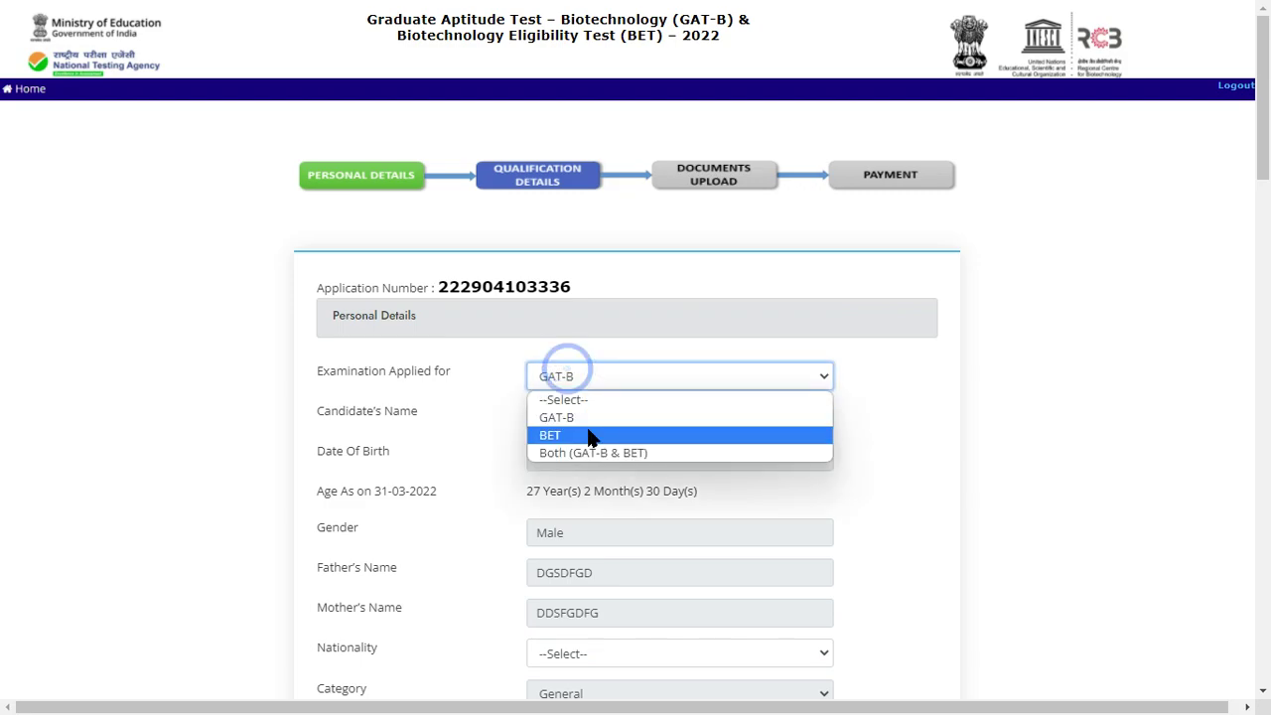
pyautogui.click(590, 435)
pyautogui.click(463, 420)
# Step: Choose the candidate's nationality in the Personal Details section
pyautogui.scroll(-5, 458, 415)
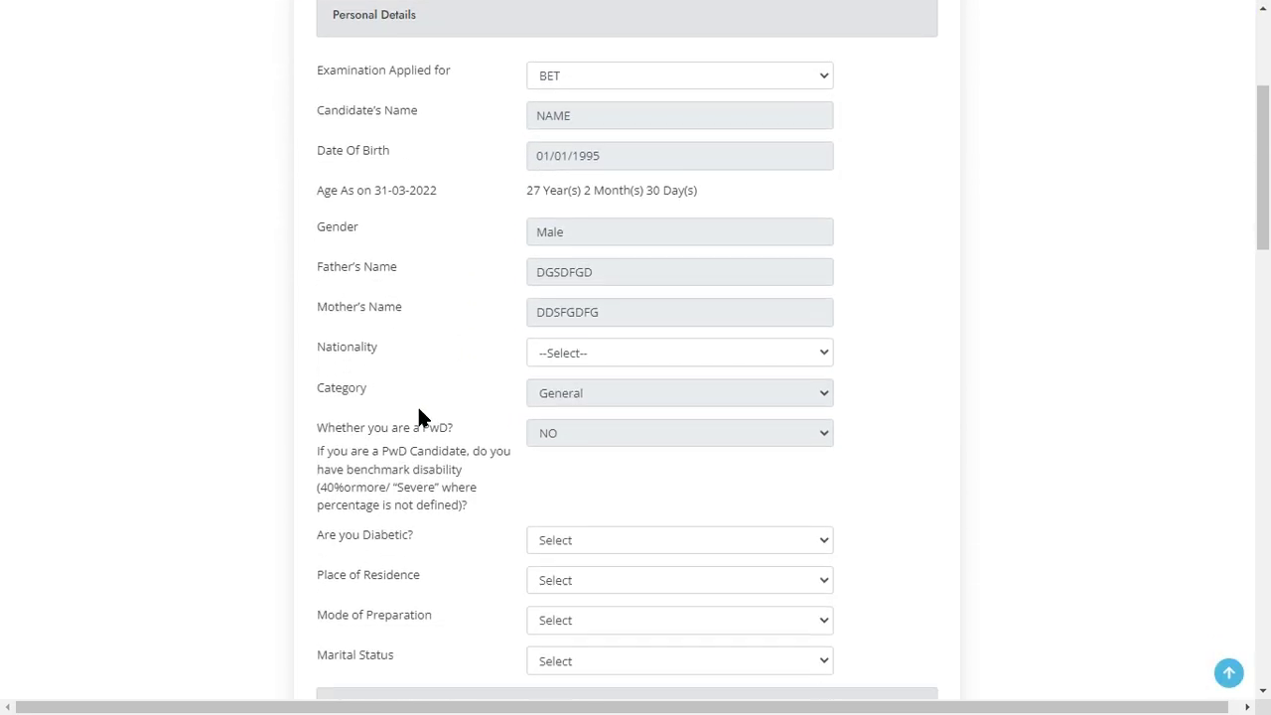
pyautogui.scroll(-1, 457, 337)
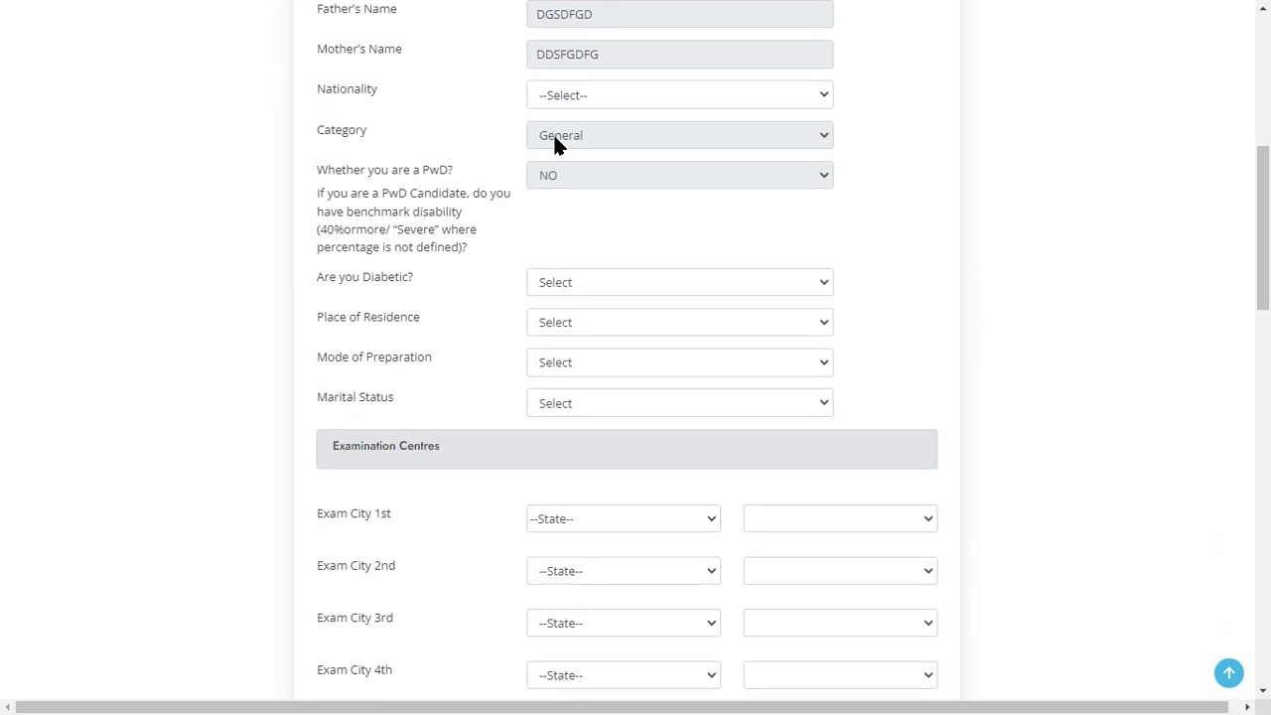
pyautogui.click(626, 95)
pyautogui.click(593, 139)
pyautogui.scroll(-2, 418, 129)
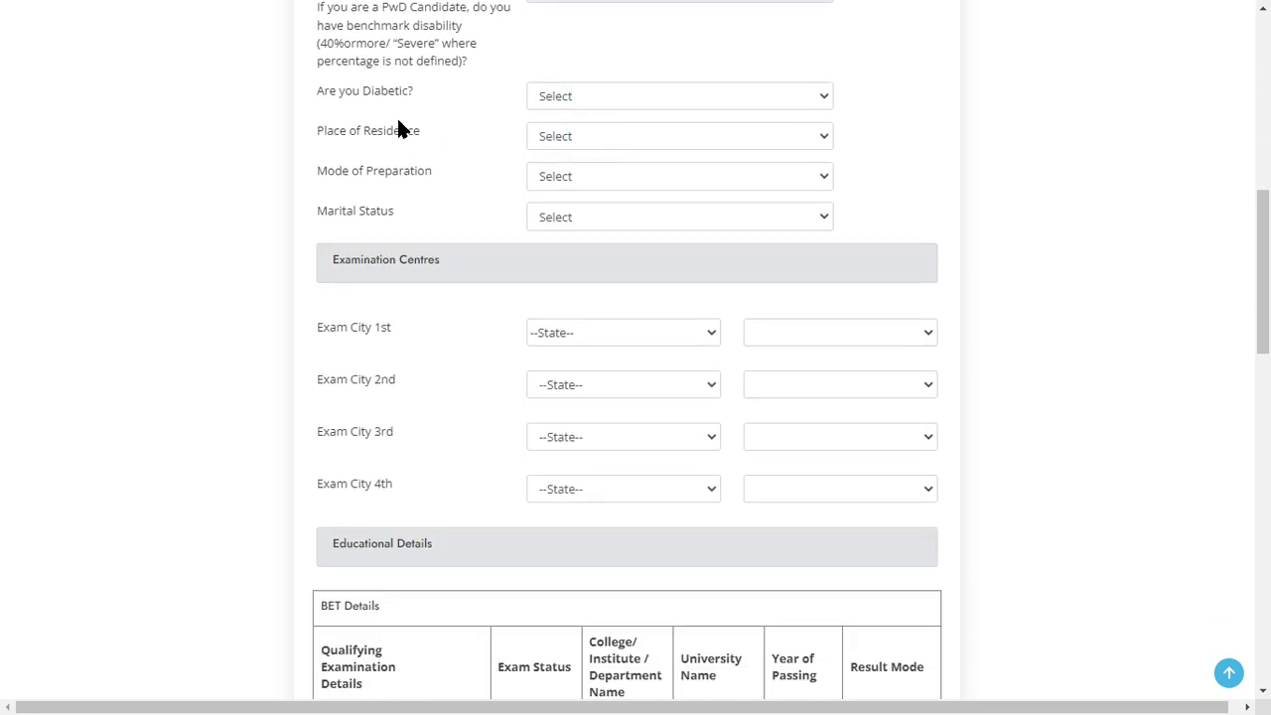
# Step: Answer the diabetic question with NO and set the Place of Residence to Urban
pyautogui.click(417, 106)
pyautogui.click(593, 95)
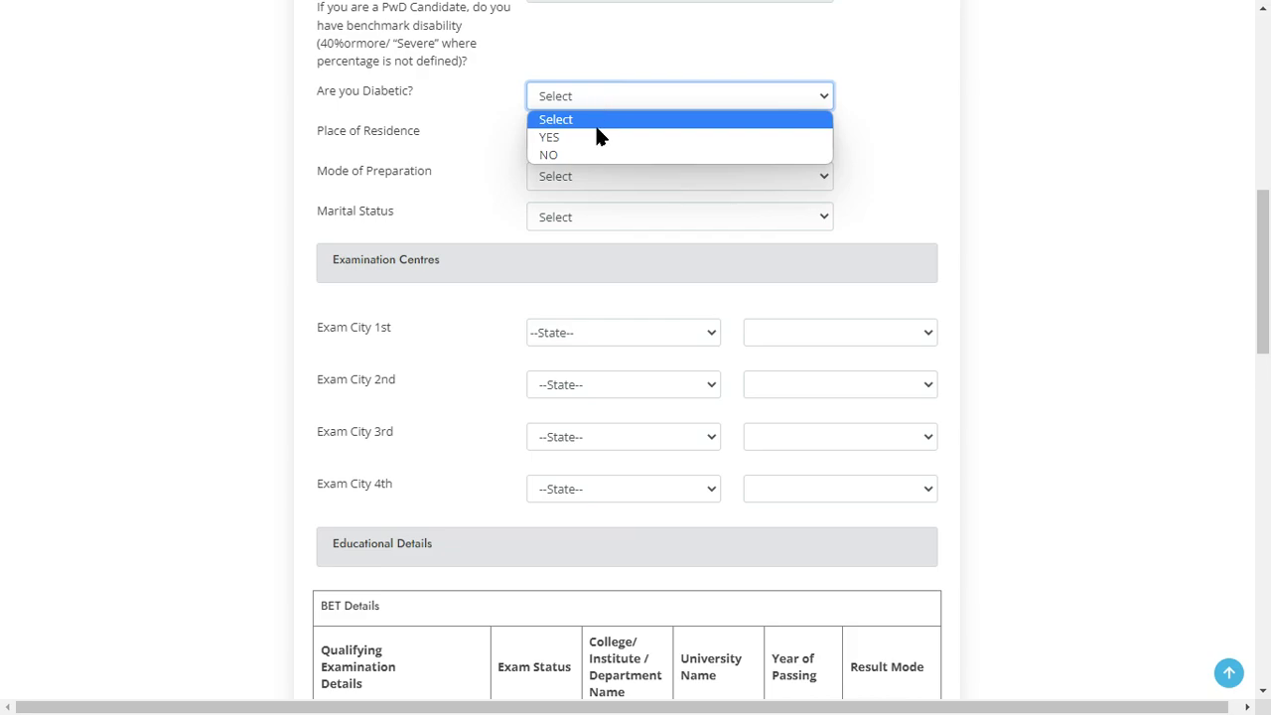
pyautogui.click(596, 137)
pyautogui.click(574, 93)
pyautogui.click(555, 155)
pyautogui.hotkey('ctrl', '+')
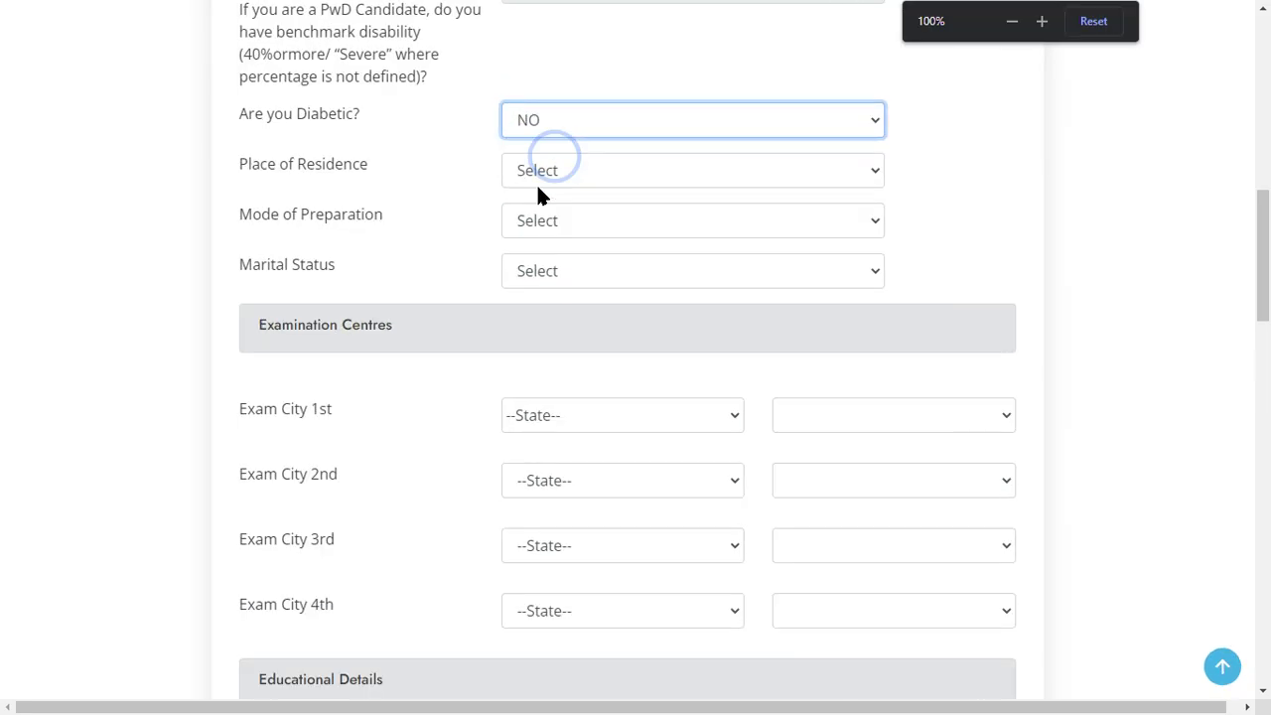
pyautogui.click(561, 170)
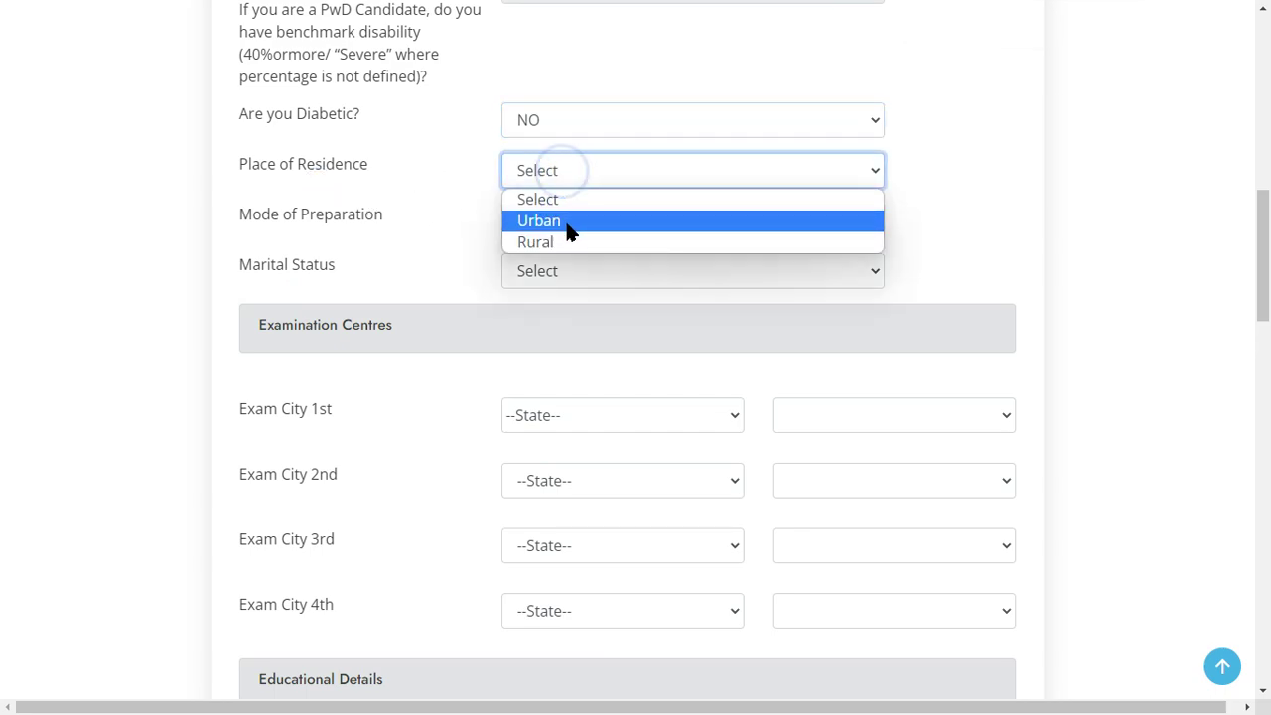
pyautogui.click(549, 220)
# Step: Set the Mode of Preparation to Coaching, trying Self-Study as an alternative along the way
pyautogui.click(551, 221)
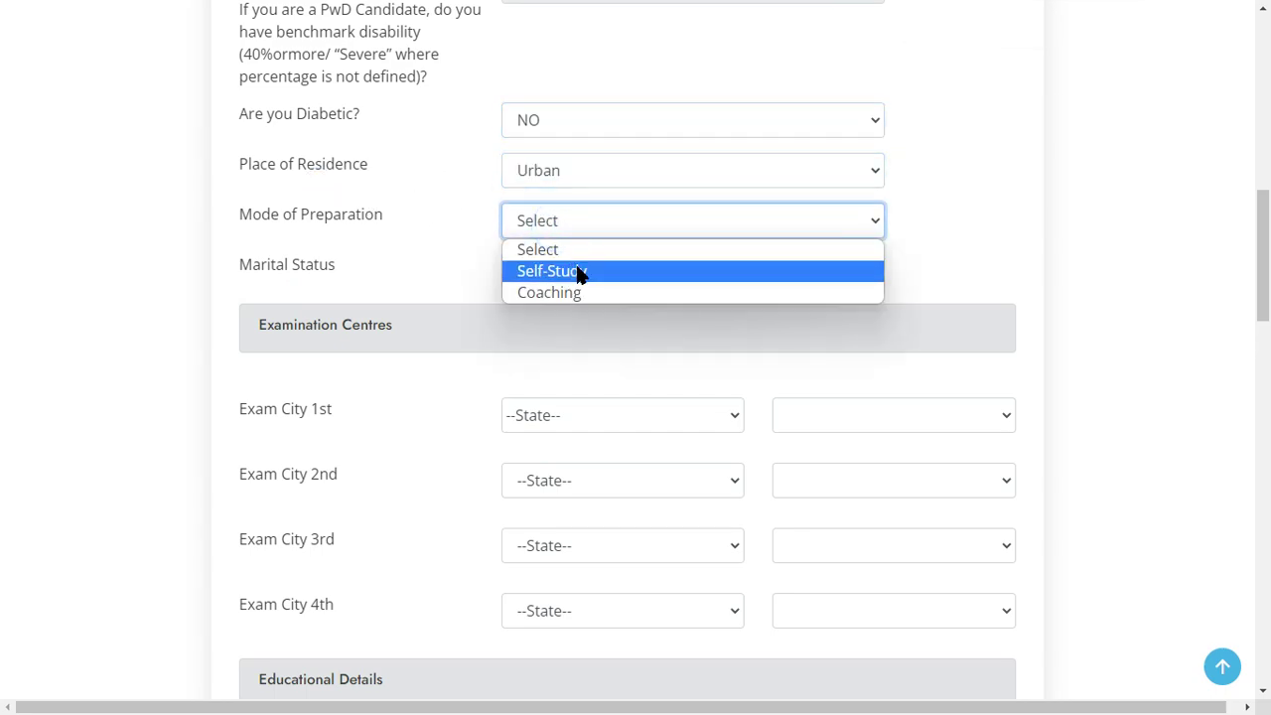
pyautogui.click(598, 293)
pyautogui.click(541, 223)
pyautogui.click(556, 270)
pyautogui.click(378, 233)
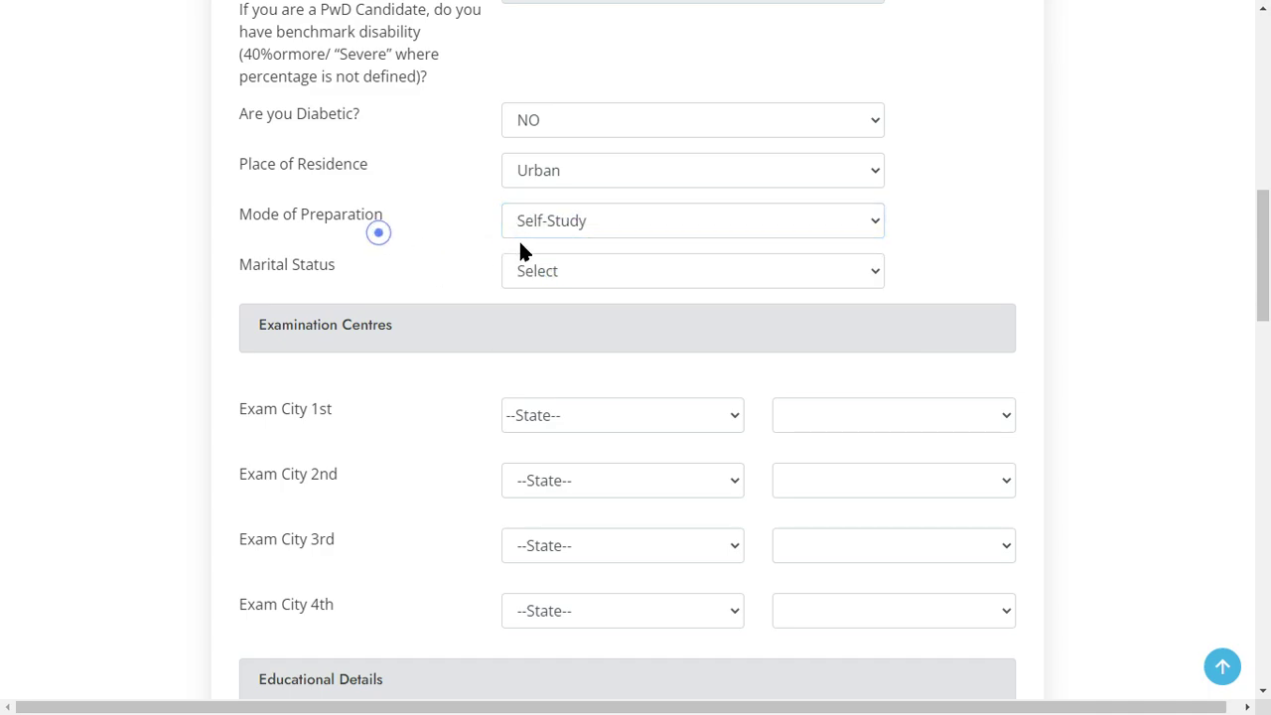
pyautogui.click(588, 221)
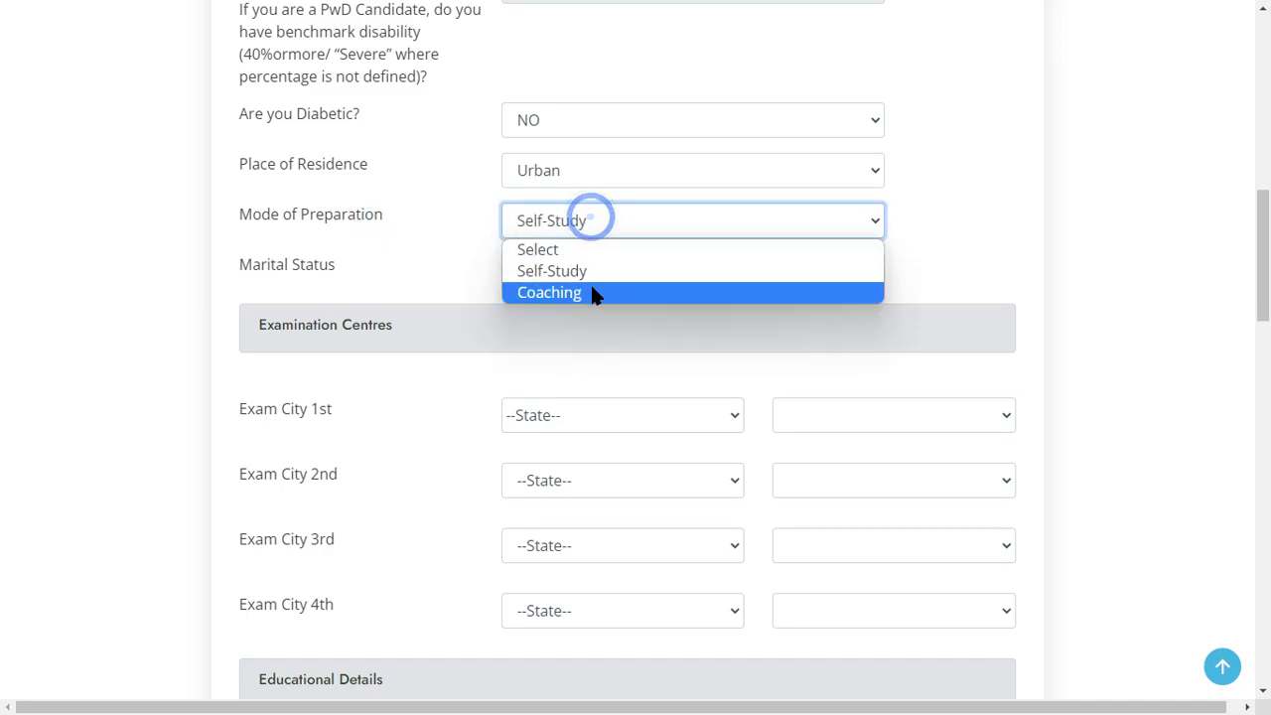
pyautogui.click(591, 288)
# Step: Set the Marital Status to Unmarried
pyautogui.click(338, 293)
pyautogui.click(640, 282)
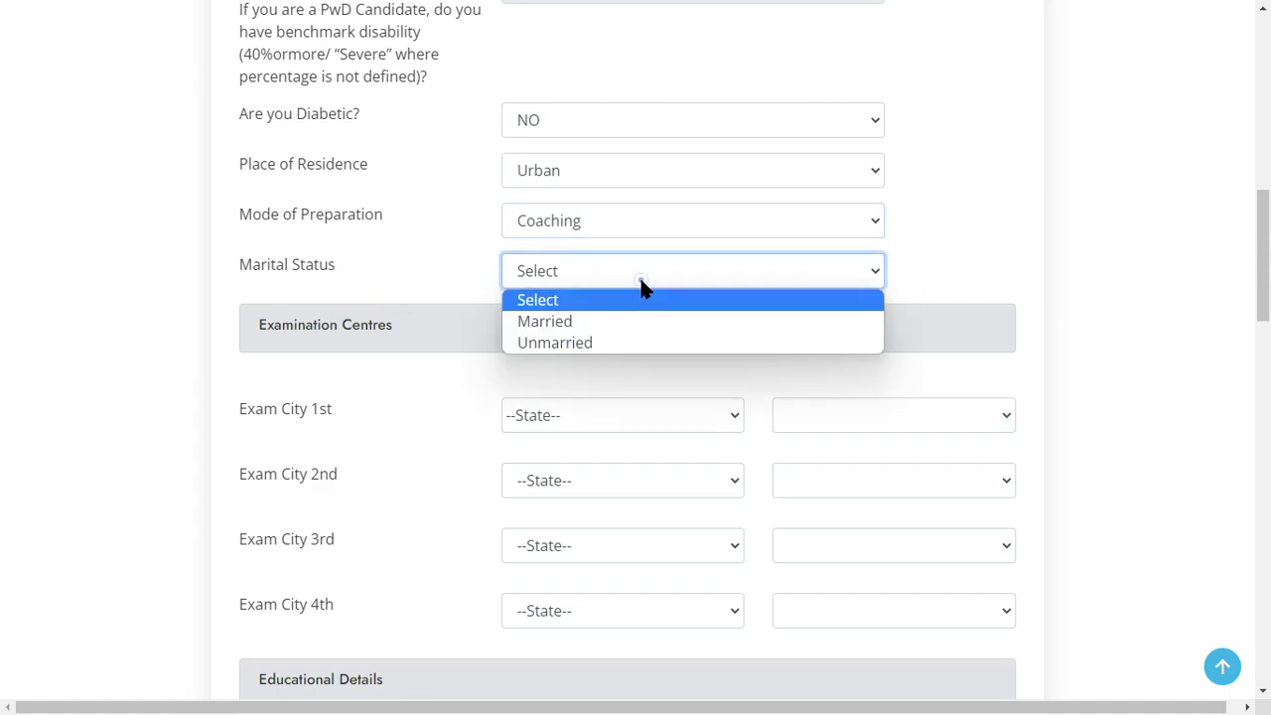
pyautogui.click(584, 319)
pyautogui.click(581, 260)
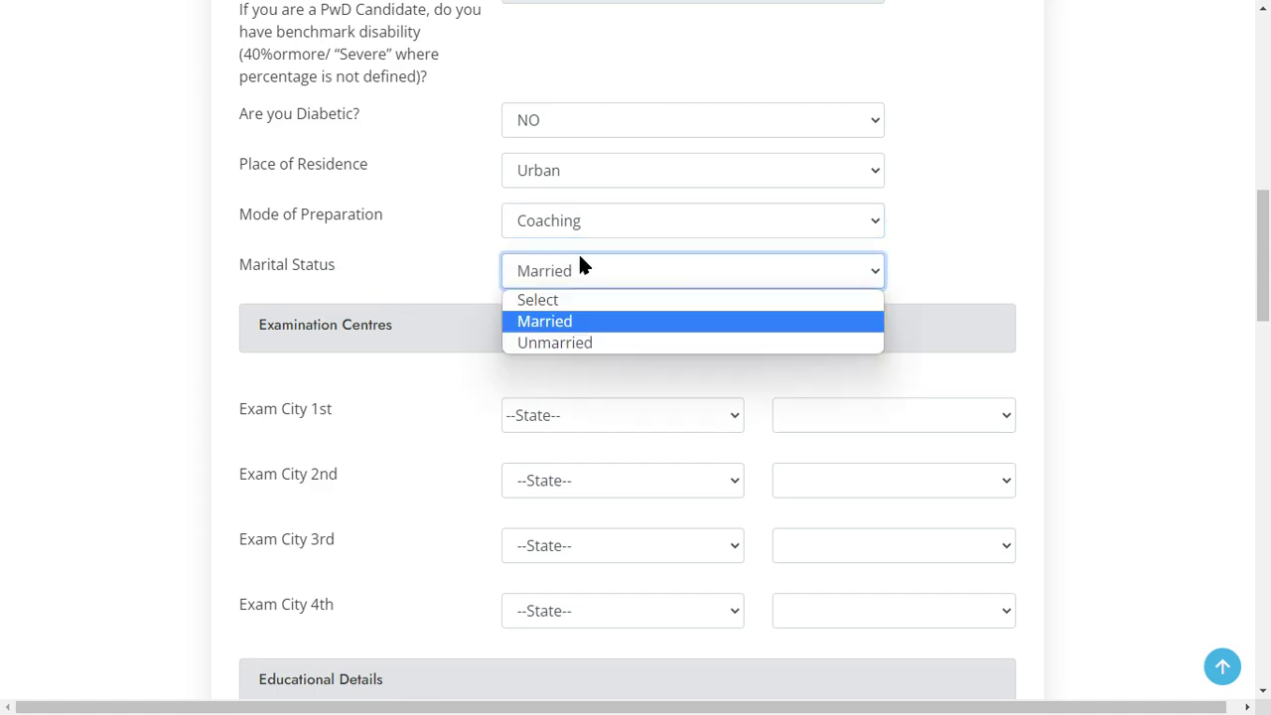
pyautogui.click(576, 342)
pyautogui.click(360, 239)
pyautogui.scroll(1, 354, 347)
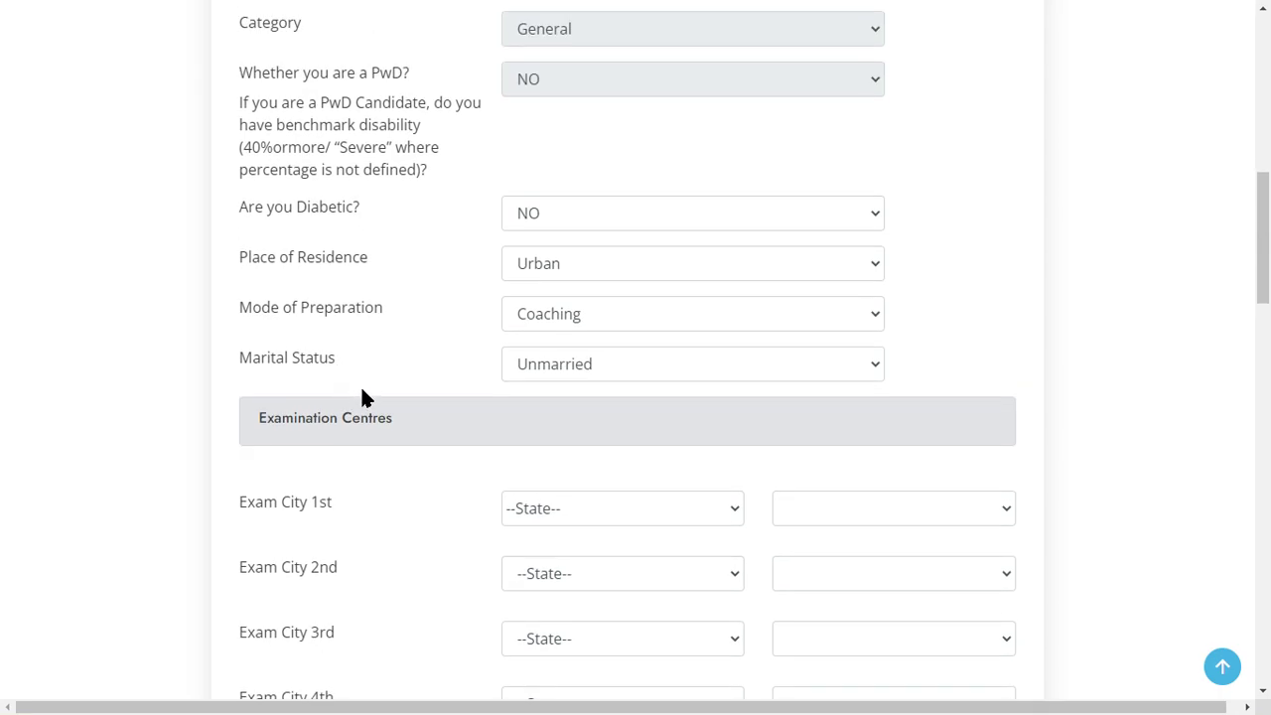
# Step: Set the first exam city choice to MAHARASHTRA with MUMBAI/NAVI MUMBAI as the city
pyautogui.scroll(-2, 360, 401)
pyautogui.tripleClick(261, 329)
pyautogui.click(348, 344)
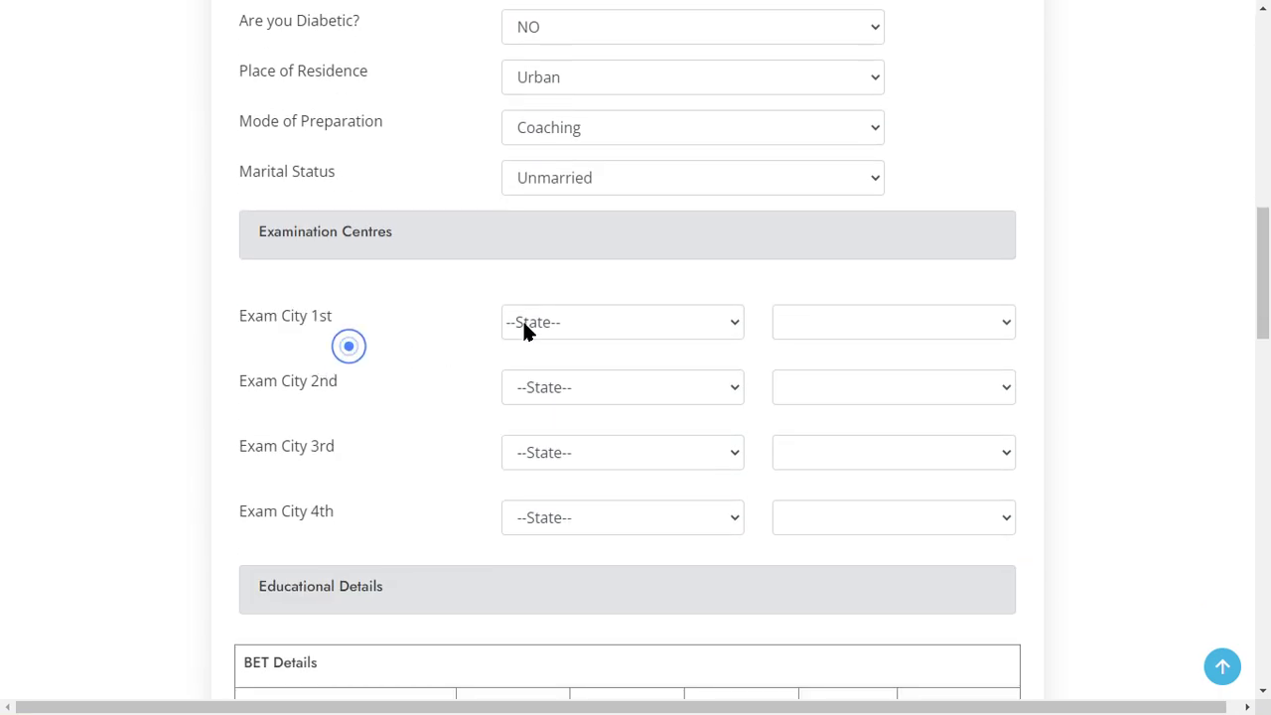
pyautogui.click(609, 314)
pyautogui.scroll(-5, 613, 383)
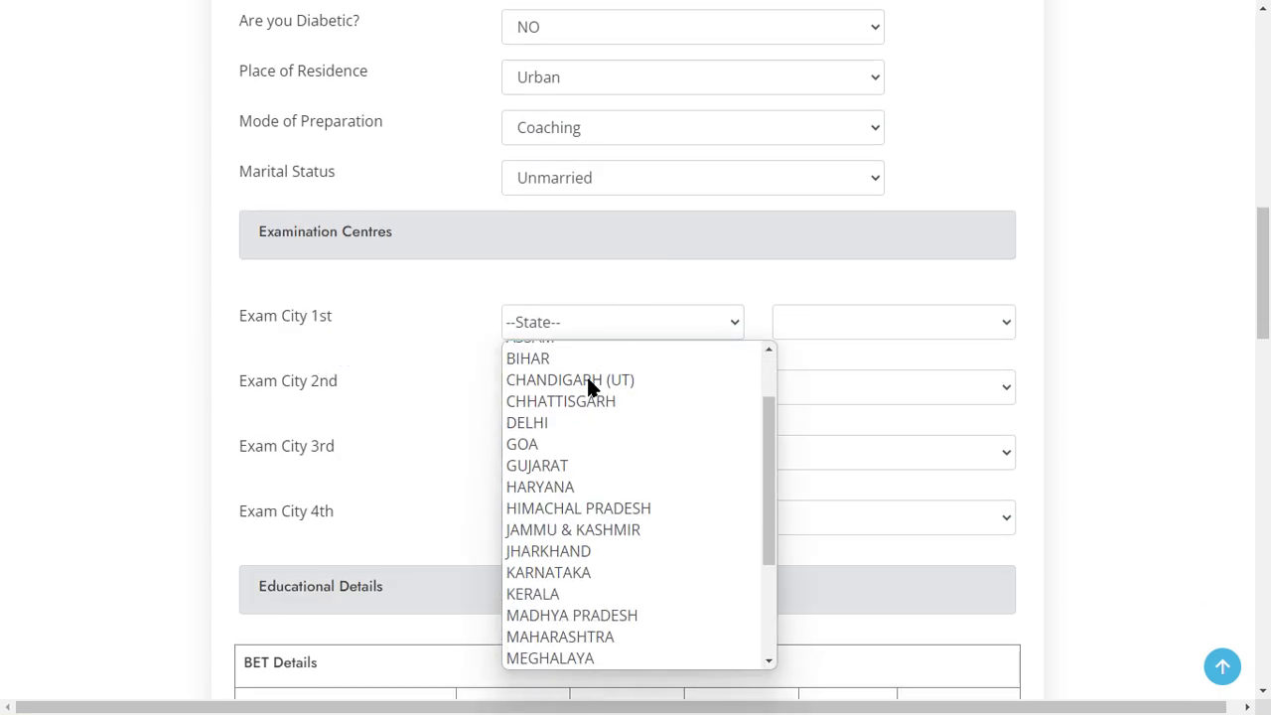
pyautogui.click(569, 463)
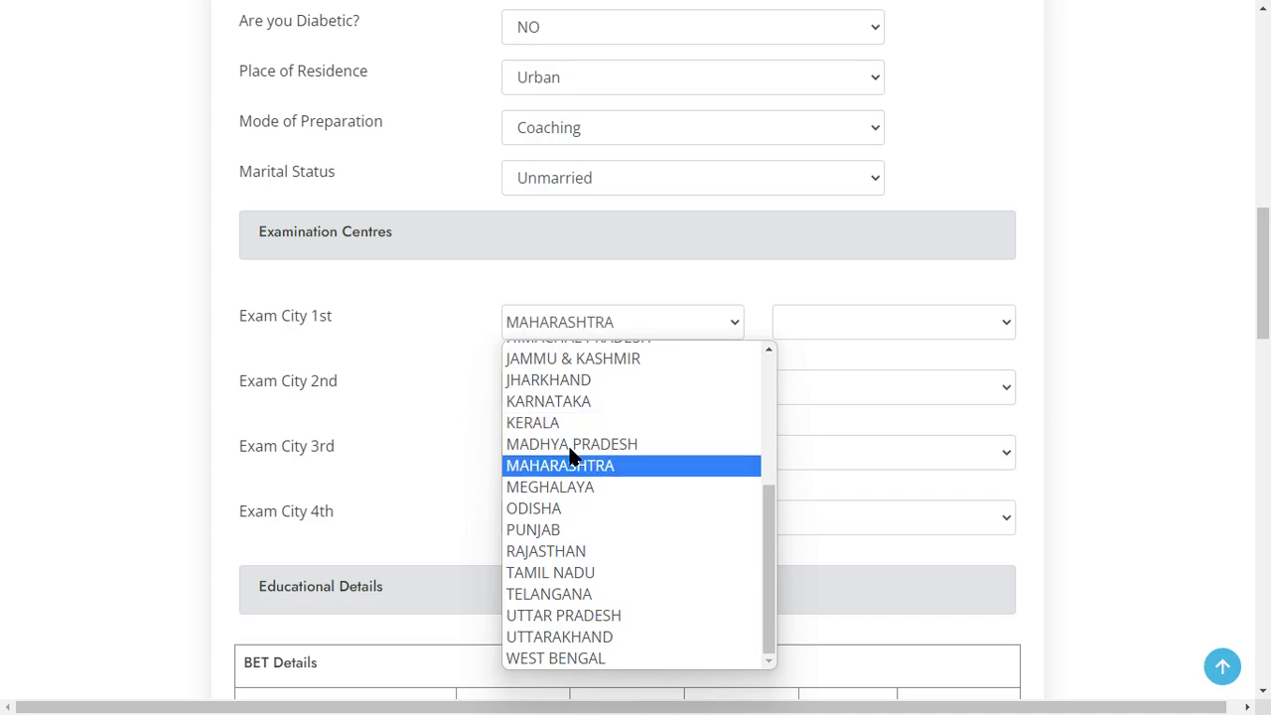
pyautogui.click(803, 328)
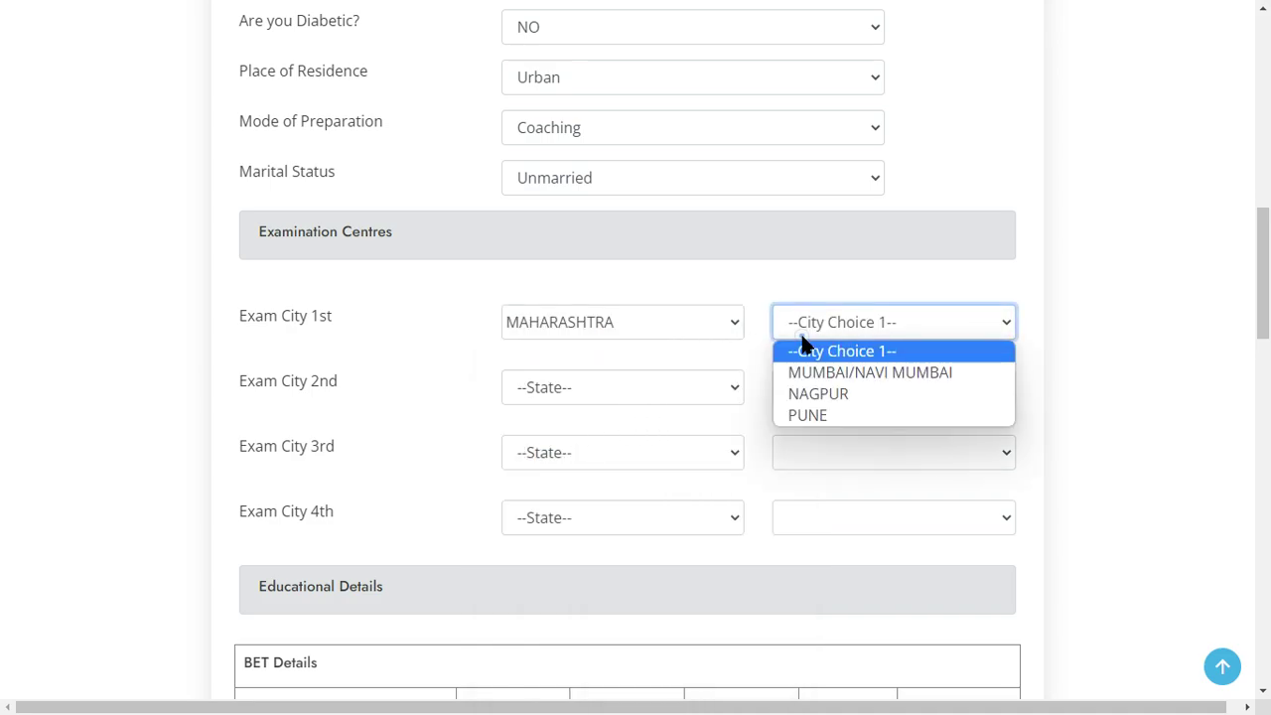
pyautogui.click(884, 324)
pyautogui.click(884, 325)
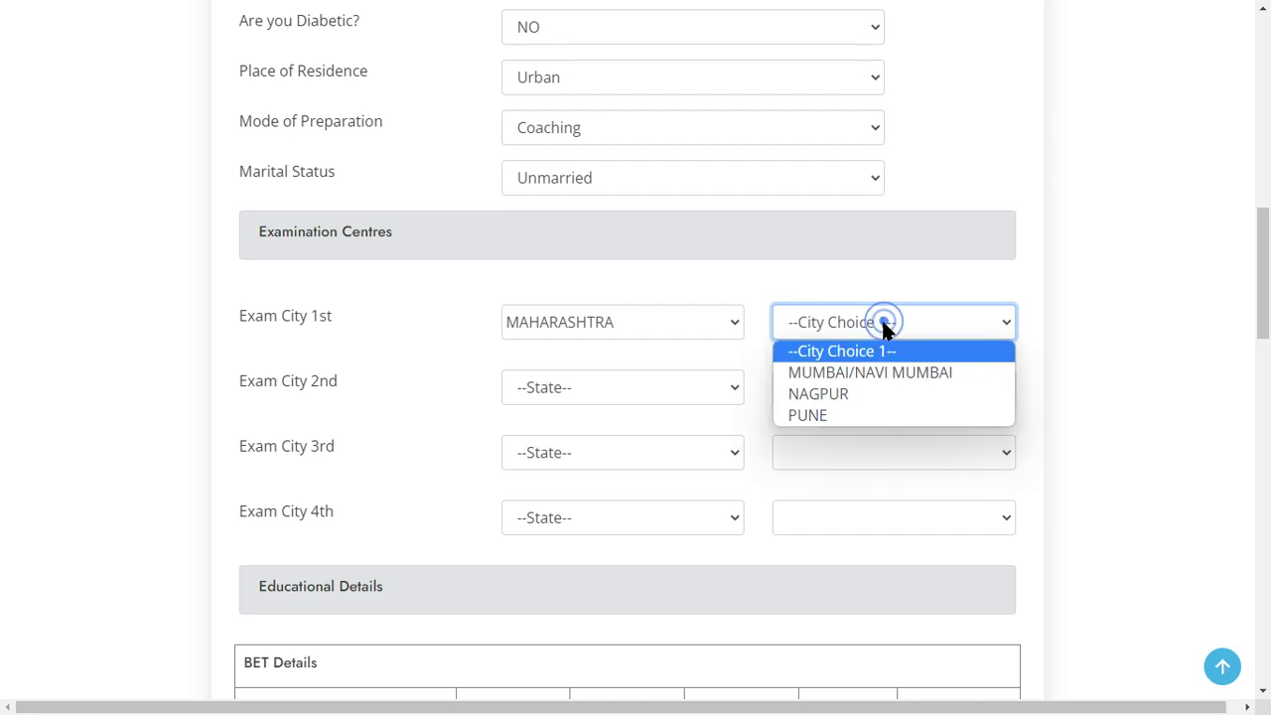
pyautogui.click(907, 375)
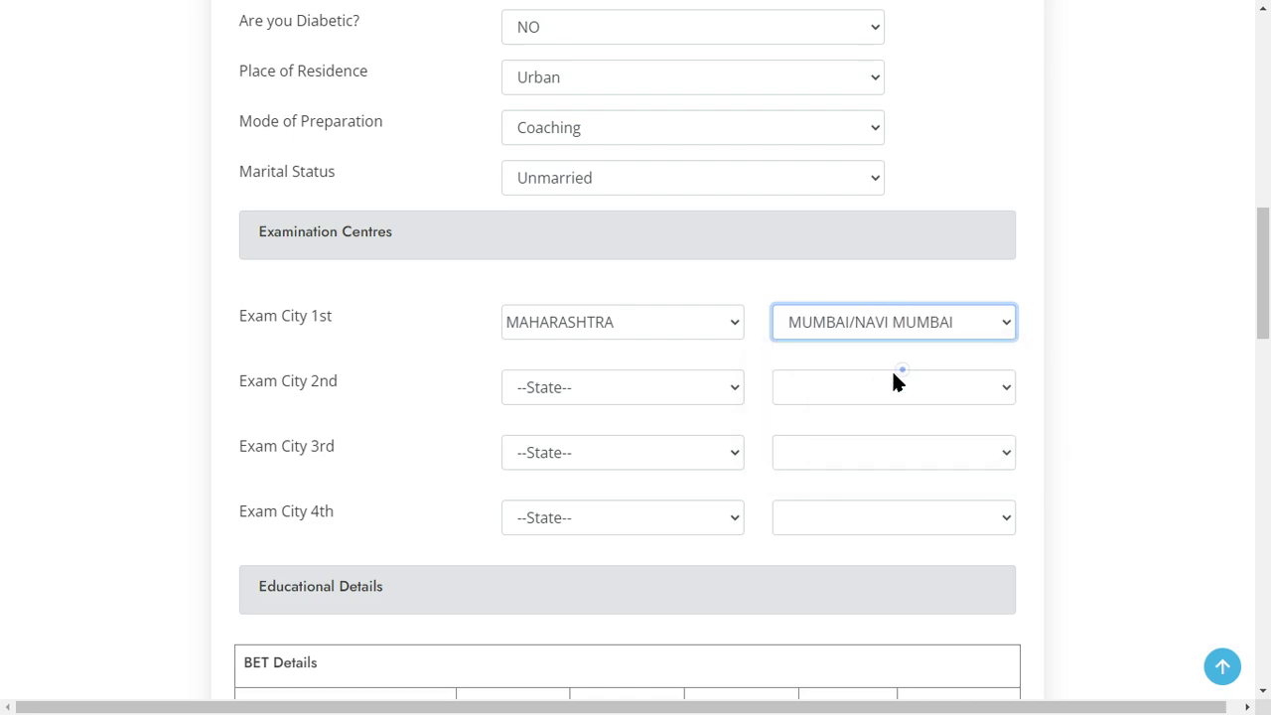
# Step: Set the second exam city choice to GOA with PANAJI/MADGAON/MARGAO as the city
pyautogui.tripleClick(254, 368)
pyautogui.click(567, 387)
pyautogui.scroll(-1, 569, 353)
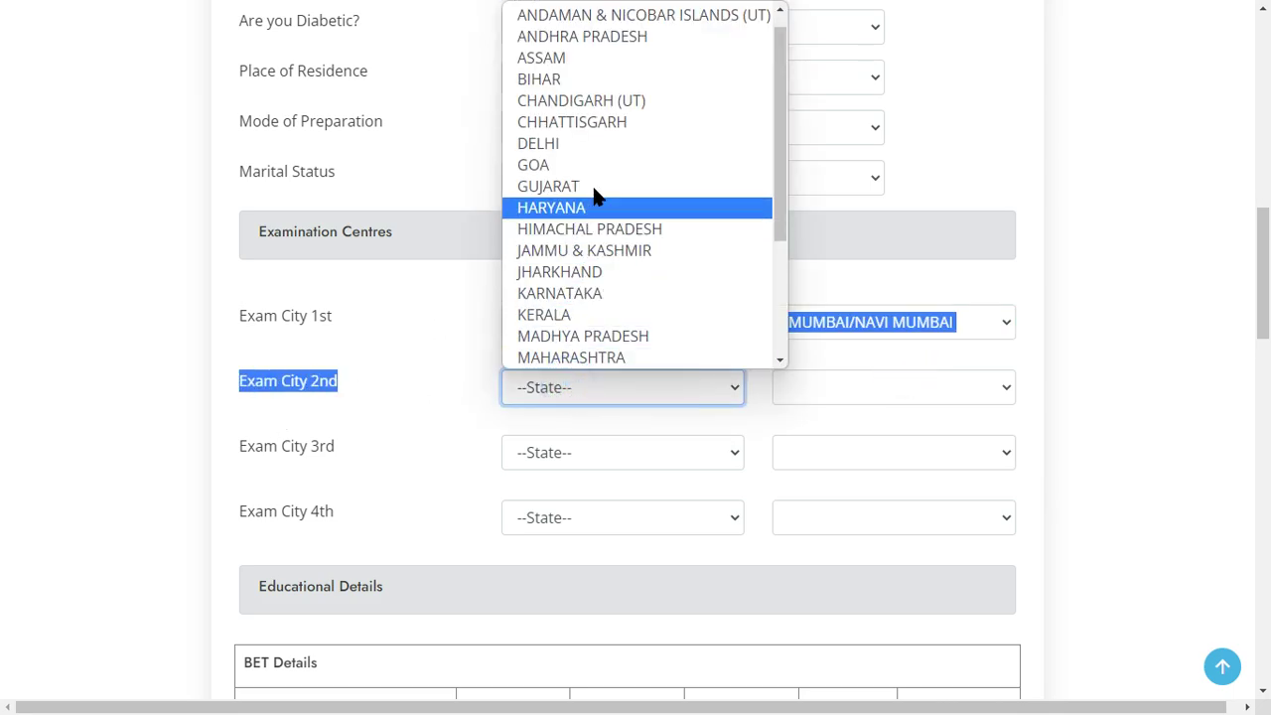
pyautogui.click(554, 167)
pyautogui.click(834, 395)
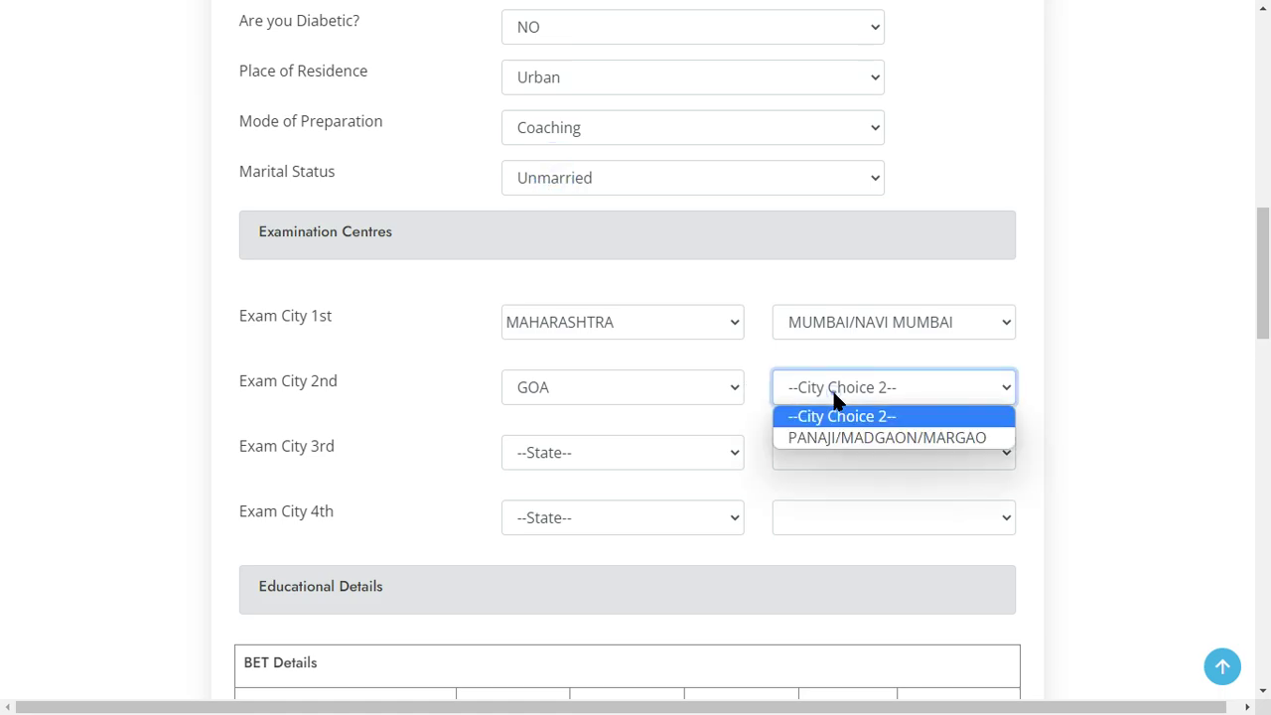
pyautogui.click(849, 437)
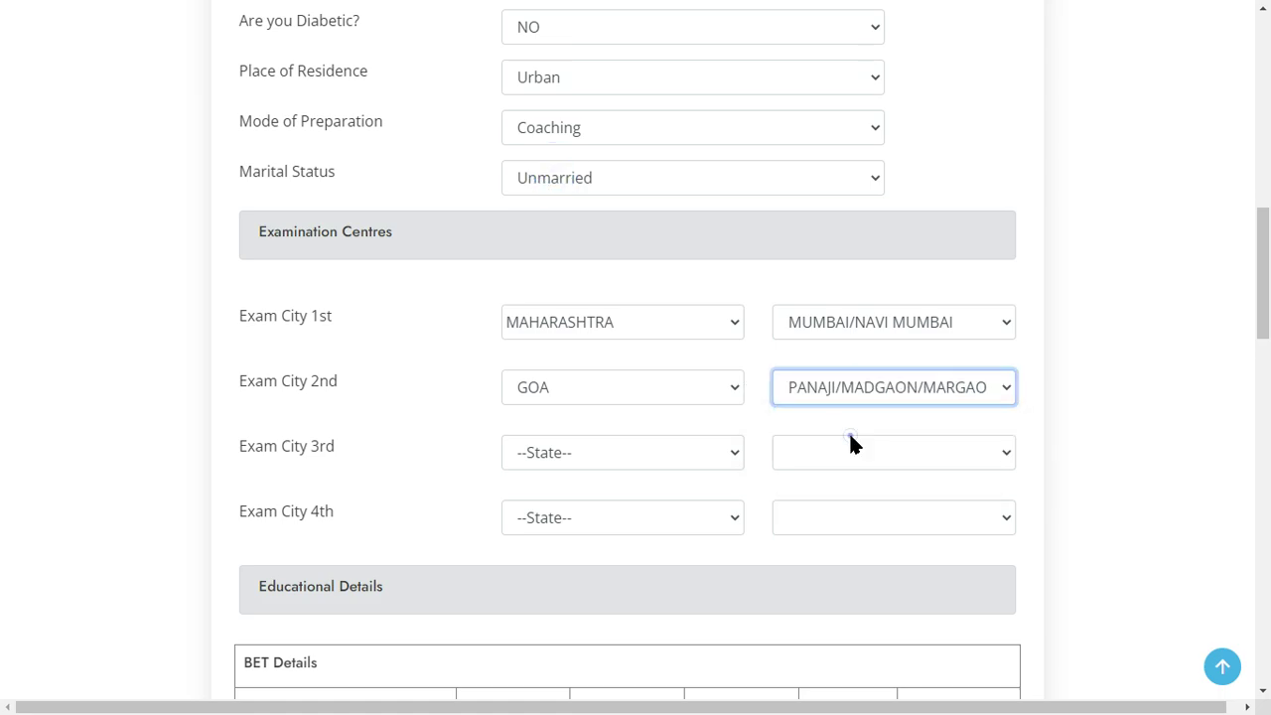
# Step: Set the third exam city choice to GUJARAT with AHMEDABAD/GANDHINAGAR as the city
pyautogui.click(685, 448)
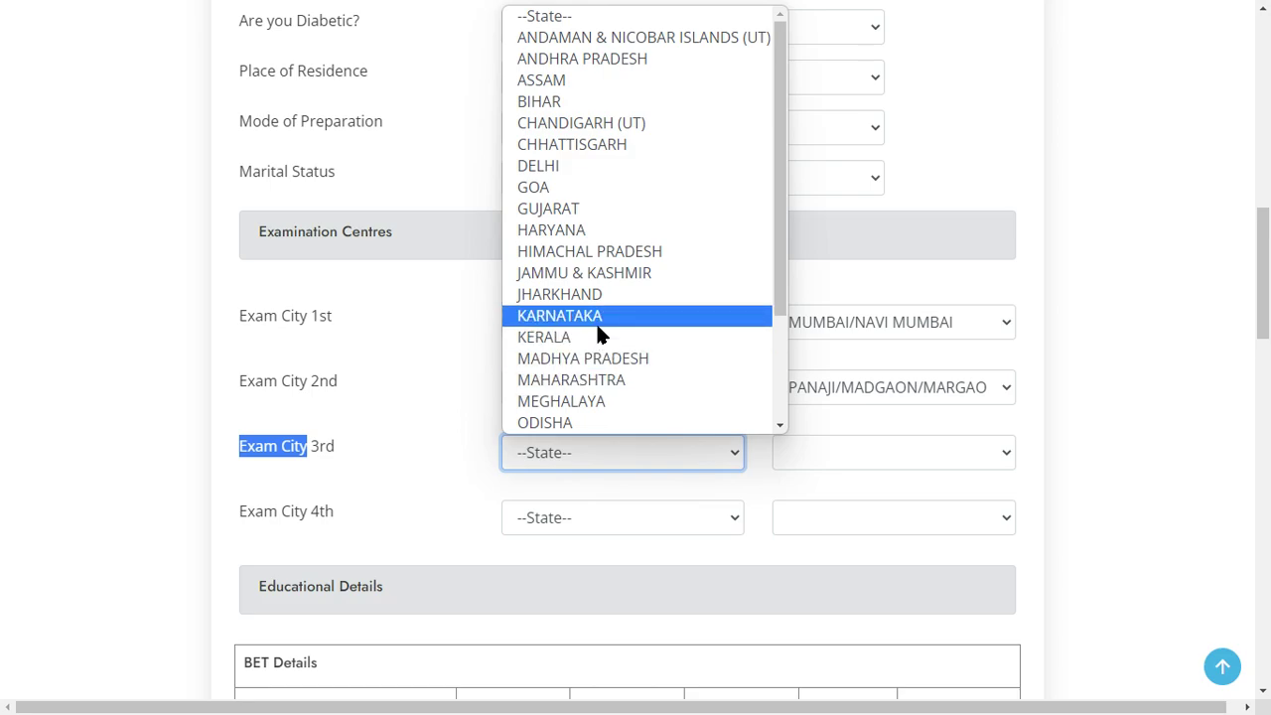
pyautogui.click(622, 209)
pyautogui.click(842, 456)
pyautogui.click(877, 505)
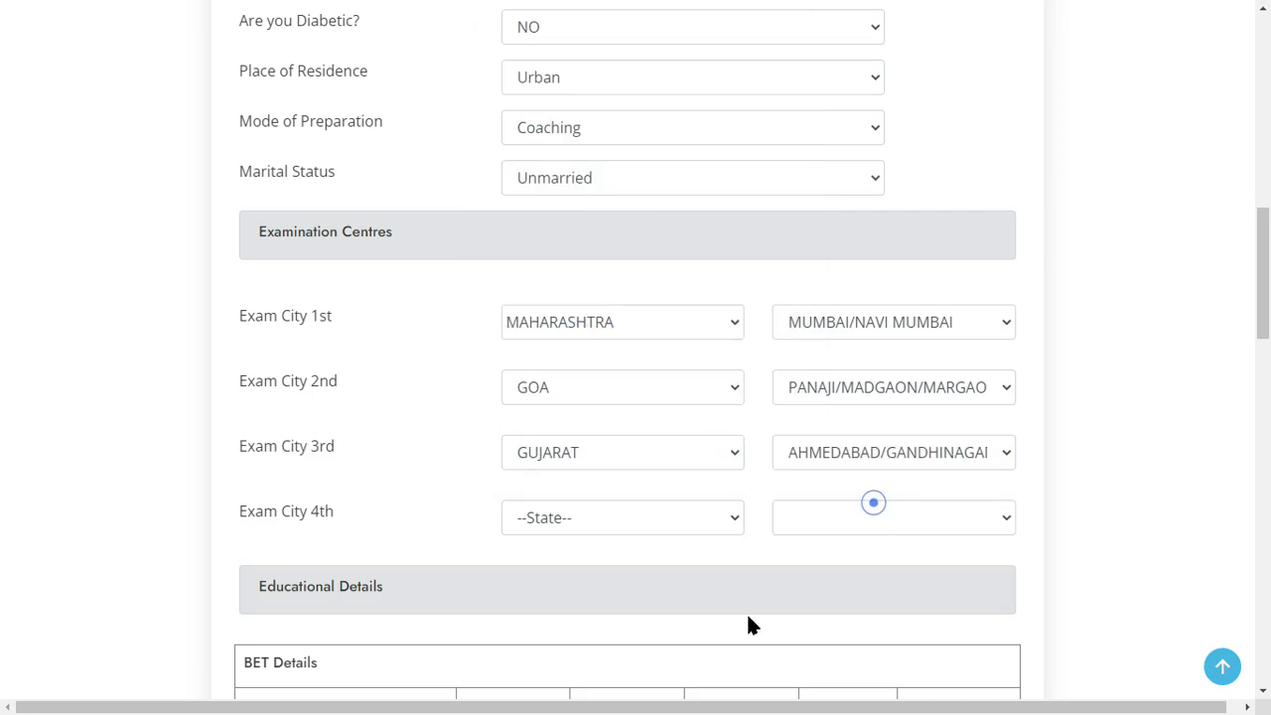
# Step: Set the fourth exam city choice to JAMMU & KASHMIR with JAMMU as the city
pyautogui.click(603, 510)
pyautogui.click(578, 343)
pyautogui.click(790, 518)
pyautogui.click(894, 566)
pyautogui.click(675, 570)
# Step: Review the Educational Details section and the BET Details columns, from the qualifying examination and exam status through year of passing and result mode
pyautogui.scroll(-3, 596, 497)
pyautogui.scroll(-1, 477, 417)
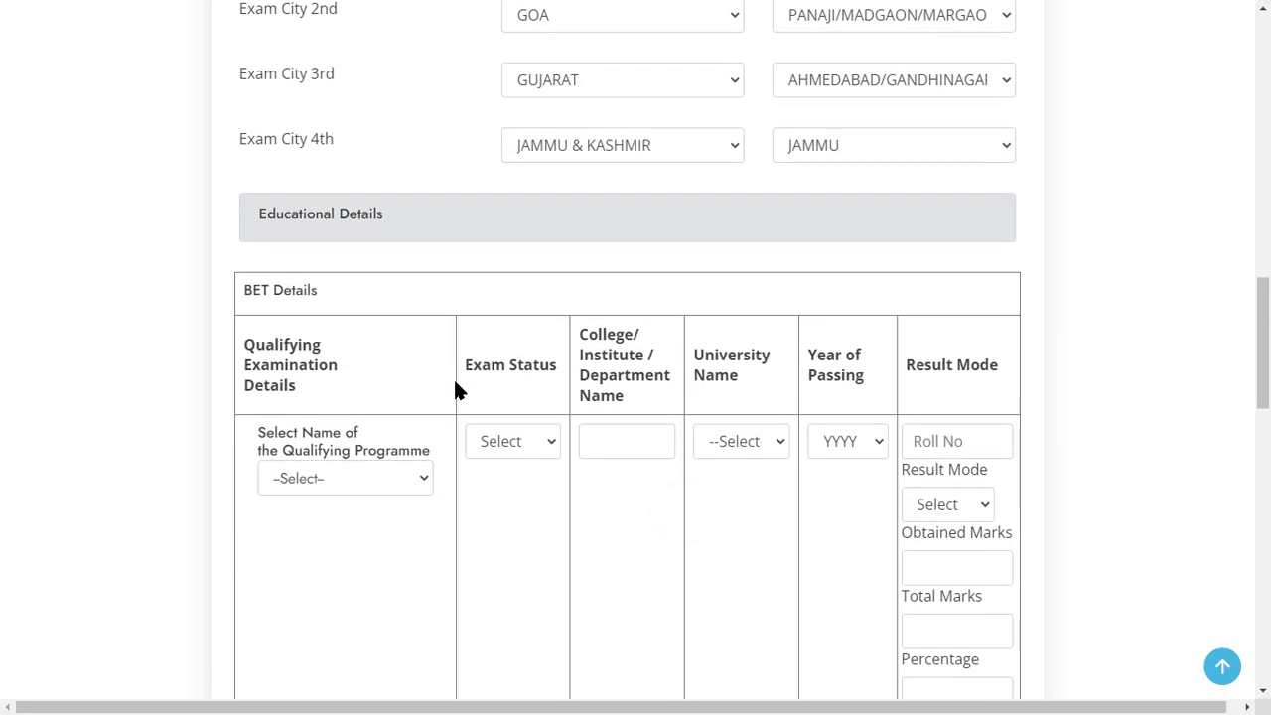
pyautogui.scroll(-2, 388, 229)
pyautogui.moveTo(256, 27); pyautogui.dragTo(454, 42)
pyautogui.click(388, 160)
pyautogui.moveTo(243, 104); pyautogui.dragTo(312, 109)
pyautogui.click(315, 179)
pyautogui.doubleClick(282, 161)
pyautogui.click(321, 204)
pyautogui.doubleClick(270, 199)
pyautogui.scroll(-1, 328, 249)
pyautogui.tripleClick(481, 101)
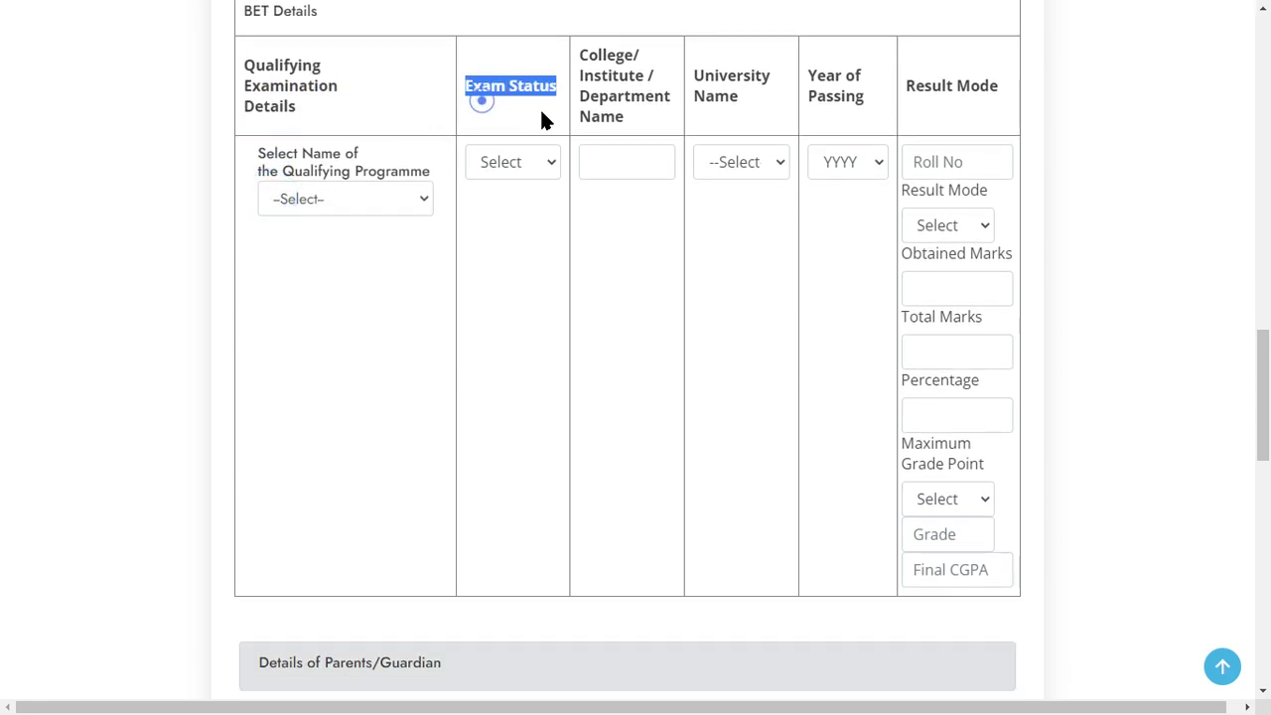
pyautogui.moveTo(587, 57); pyautogui.dragTo(646, 122)
pyautogui.click(613, 115)
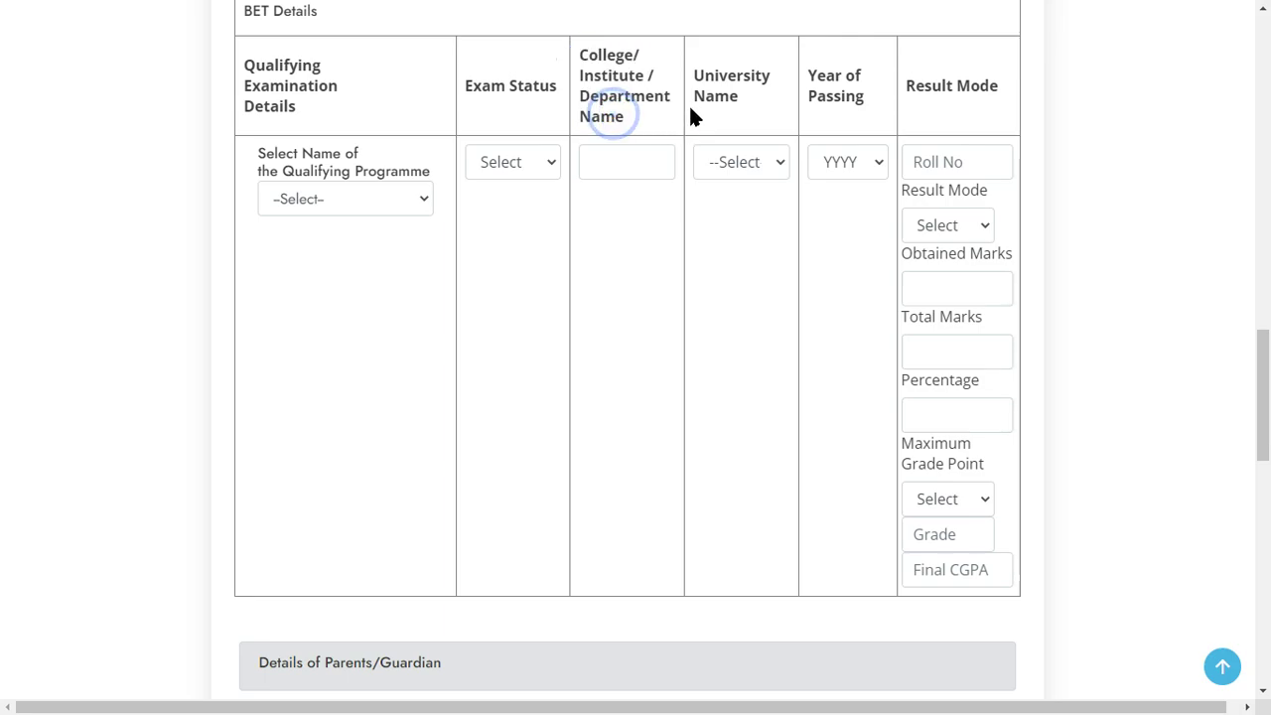
pyautogui.tripleClick(701, 62)
pyautogui.click(710, 95)
pyautogui.moveTo(812, 76); pyautogui.dragTo(998, 84)
pyautogui.click(978, 97)
pyautogui.moveTo(284, 165); pyautogui.dragTo(370, 165)
pyautogui.click(371, 163)
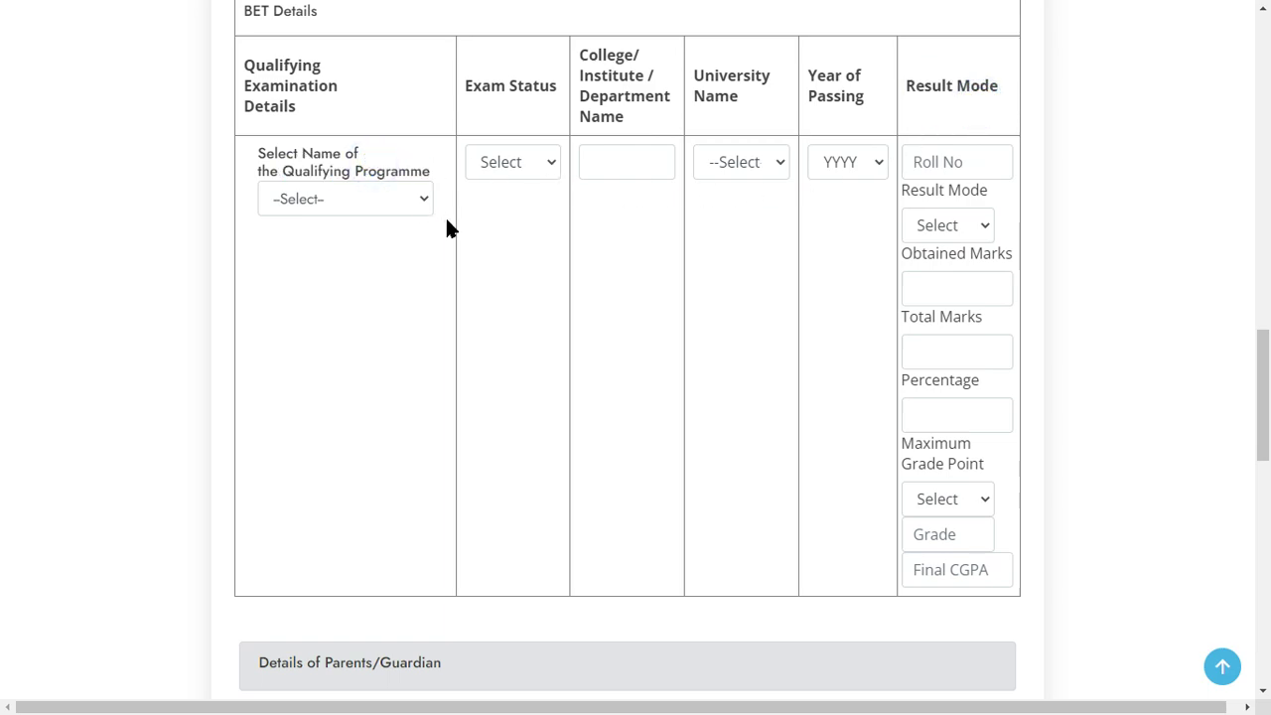
# Step: Set the qualifying programme to B.E, trying B.Tech along the way, and set the Exam Status to Passed
pyautogui.click(340, 198)
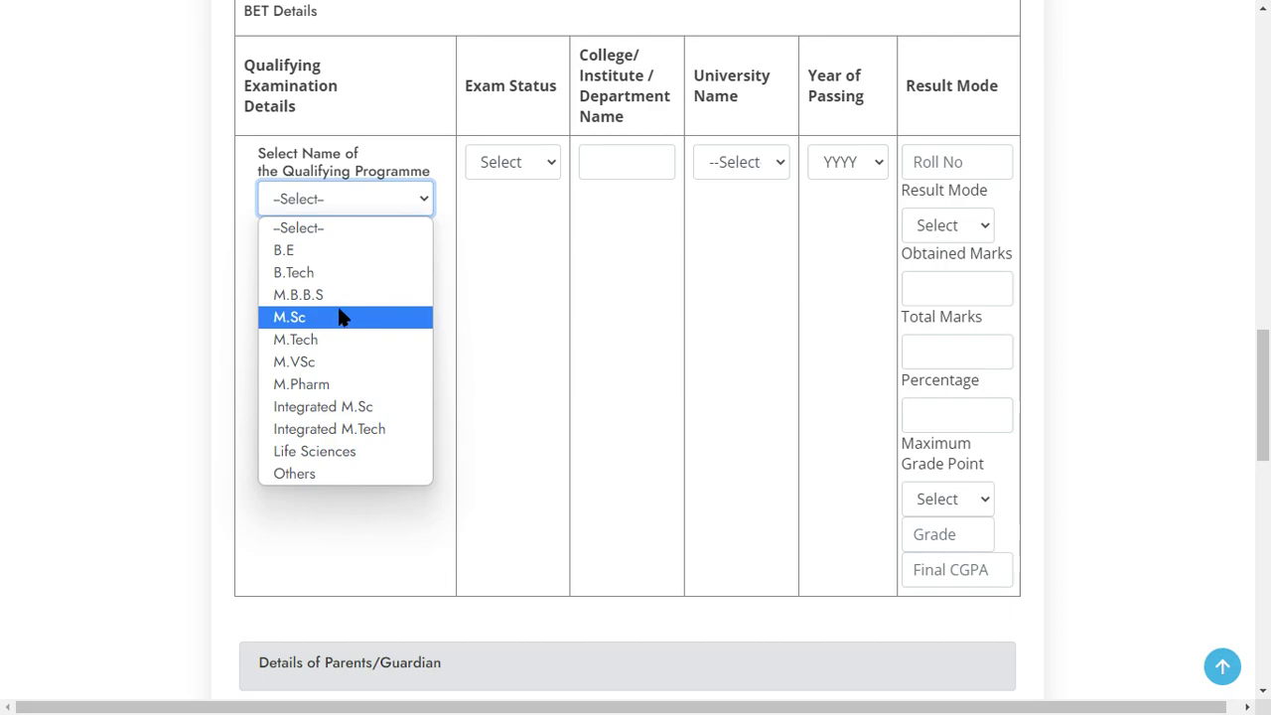
pyautogui.click(340, 274)
pyautogui.click(350, 204)
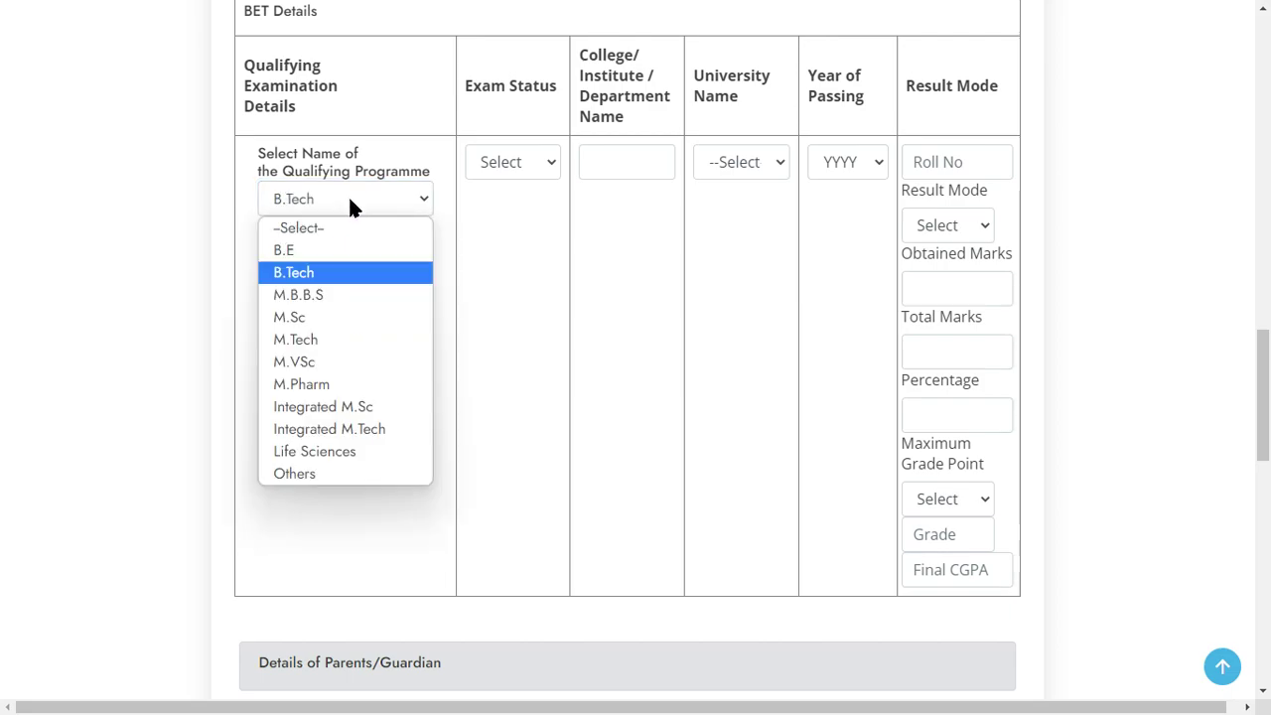
pyautogui.click(332, 250)
pyautogui.click(508, 164)
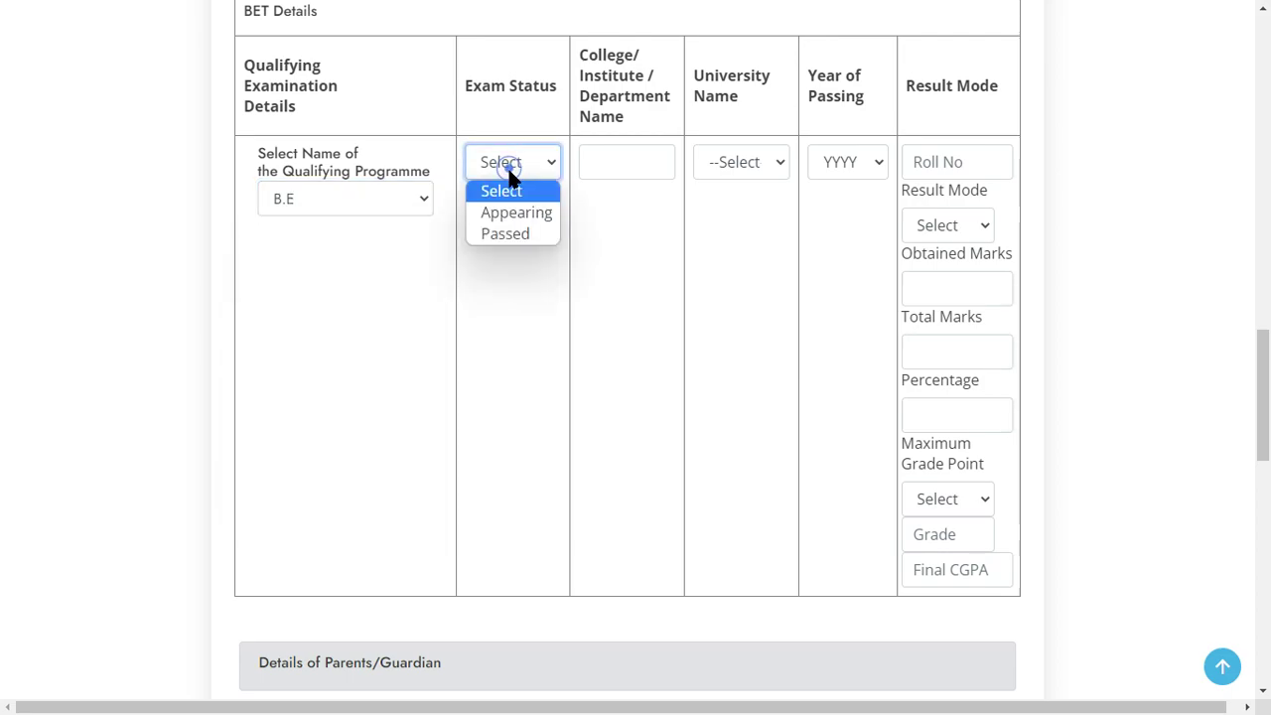
pyautogui.click(515, 232)
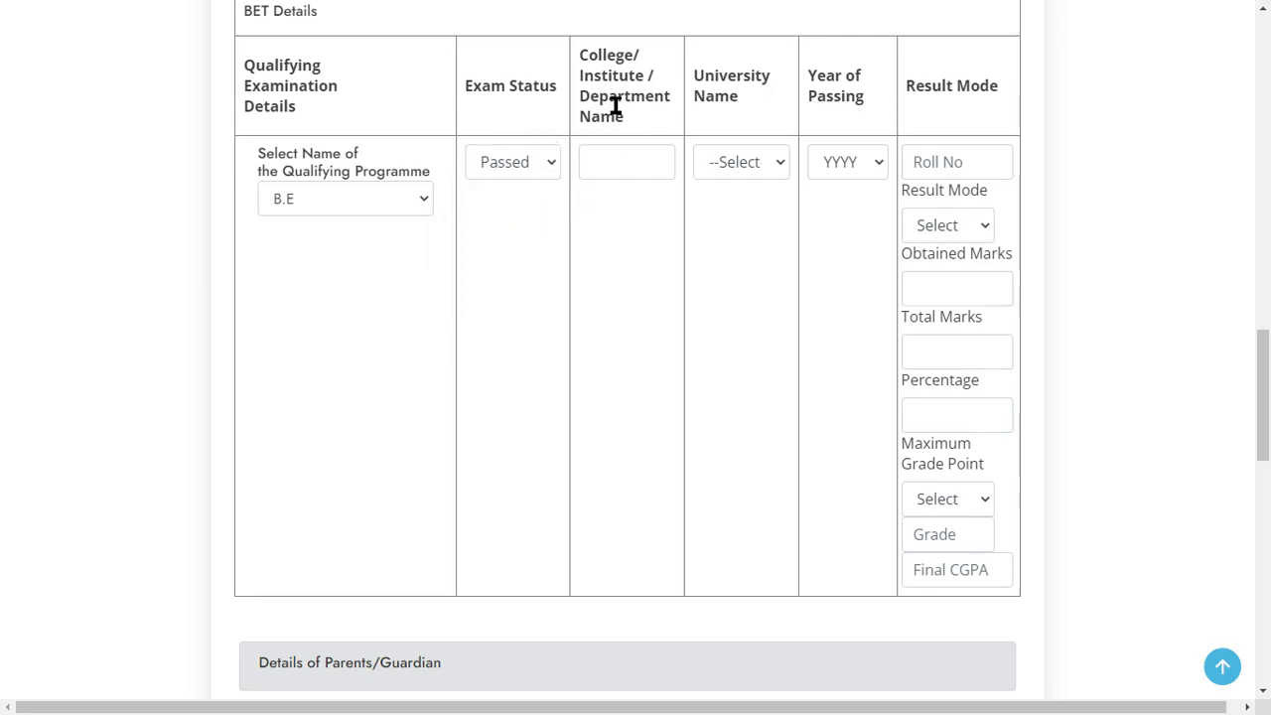
# Step: Check the college name field and choose a university whose name begins with "Bharati" as the University Name
pyautogui.click(621, 160)
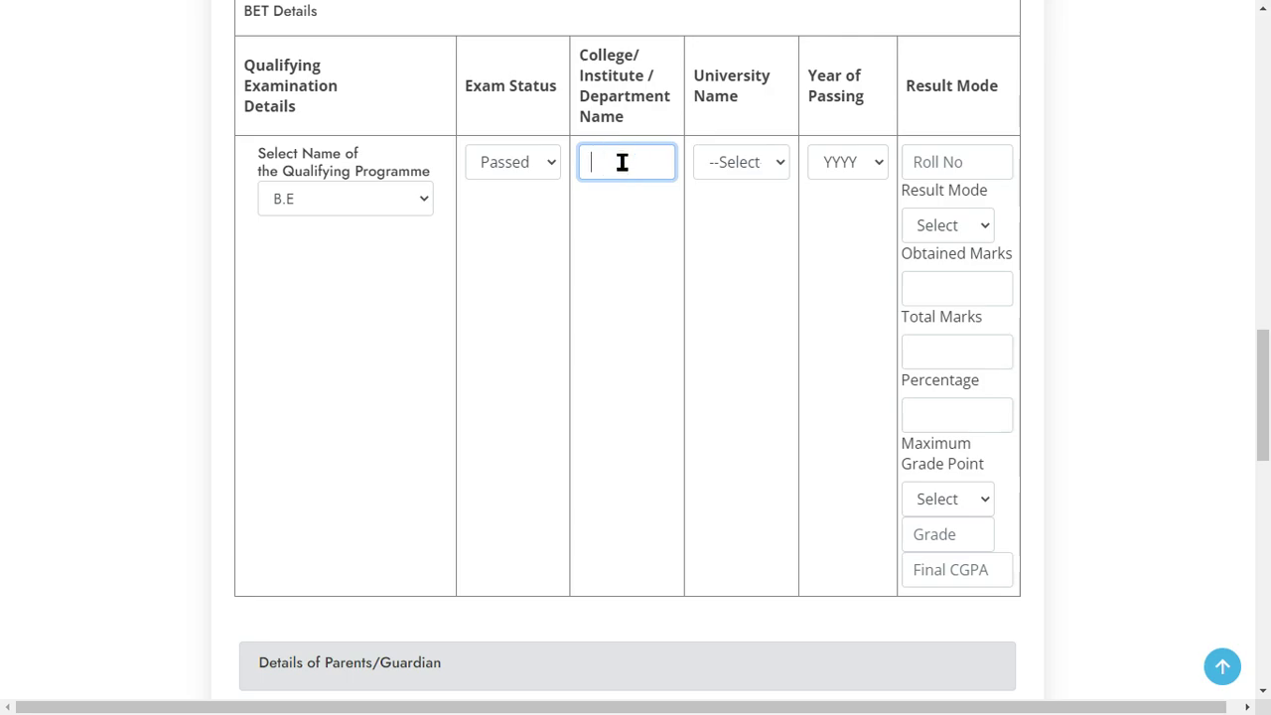
pyautogui.click(622, 162)
pyautogui.tripleClick(735, 85)
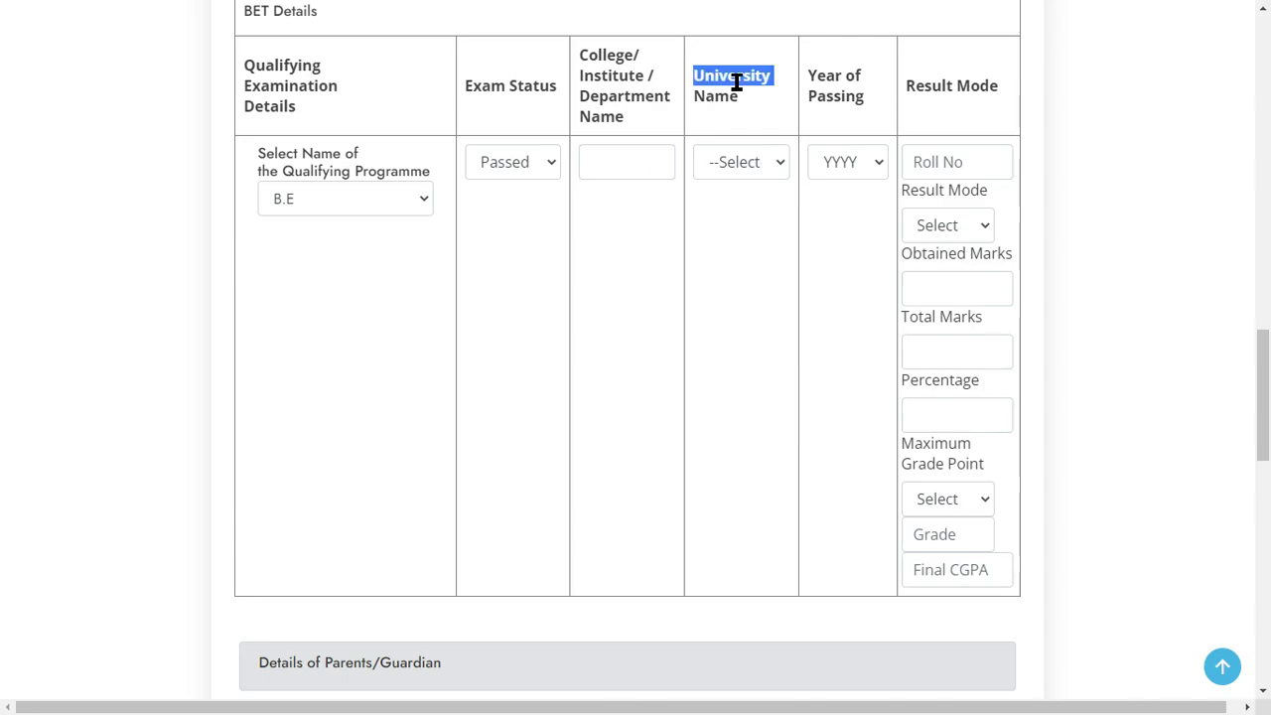
pyautogui.click(763, 162)
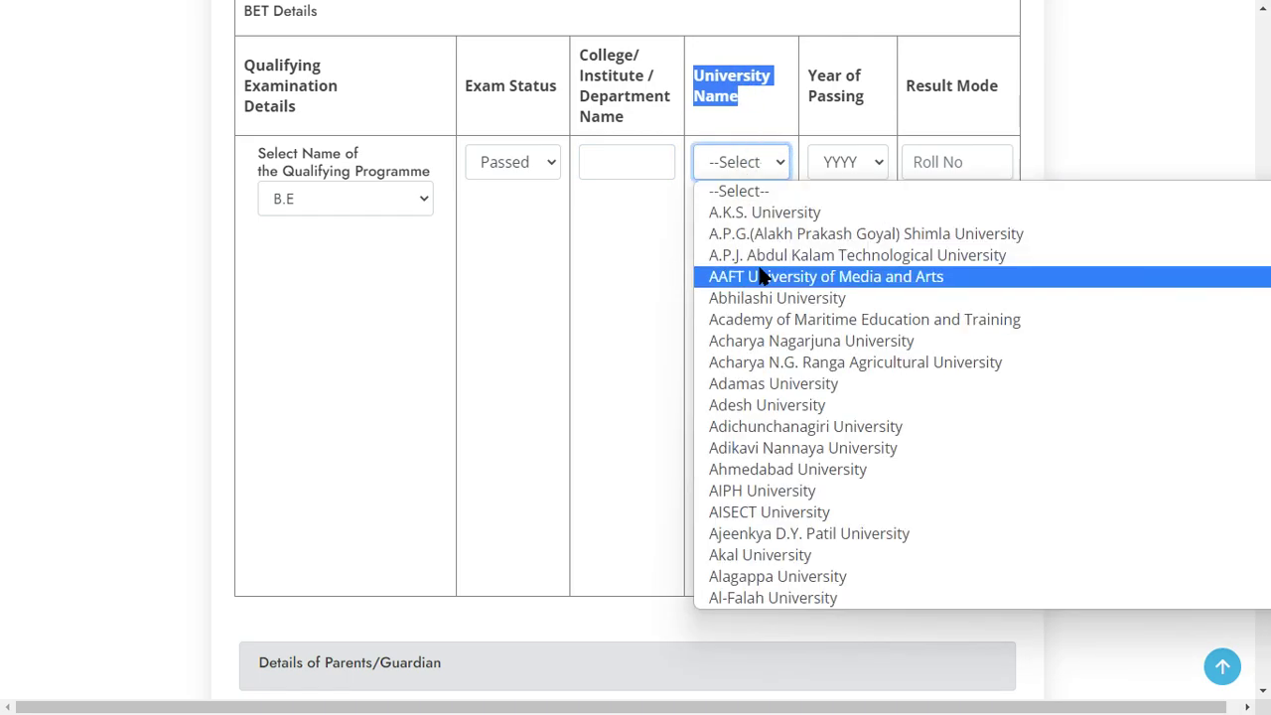
pyautogui.scroll(-3, 761, 276)
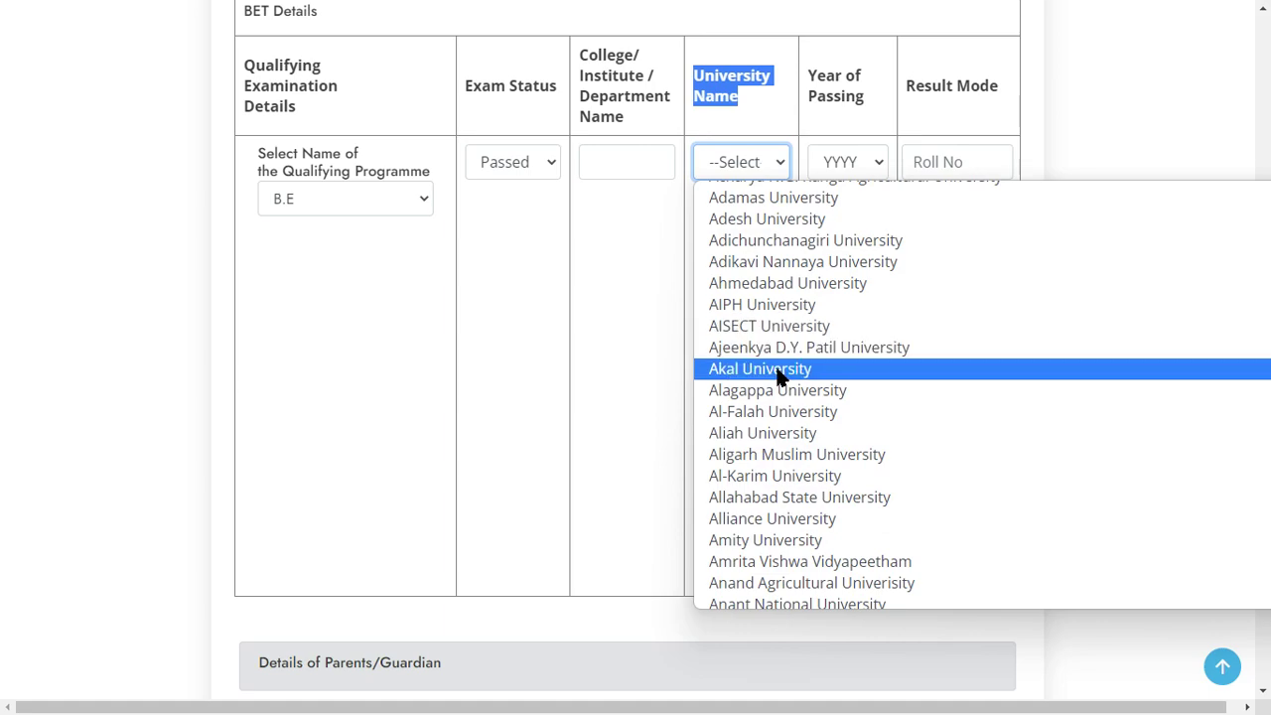
pyautogui.scroll(-20, 778, 389)
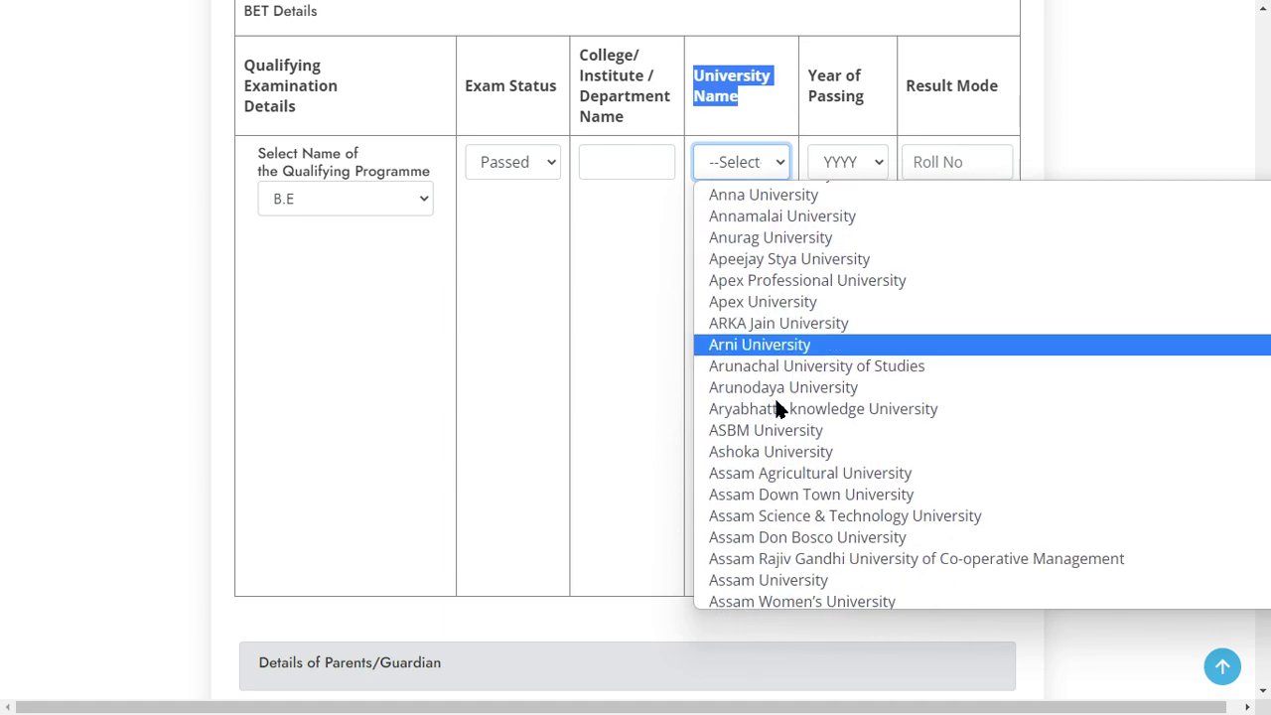
pyautogui.scroll(-1, 778, 398)
pyautogui.click(768, 366)
# Step: Set the Year of Passing for the qualifying degree to 2018
pyautogui.tripleClick(823, 77)
pyautogui.click(852, 164)
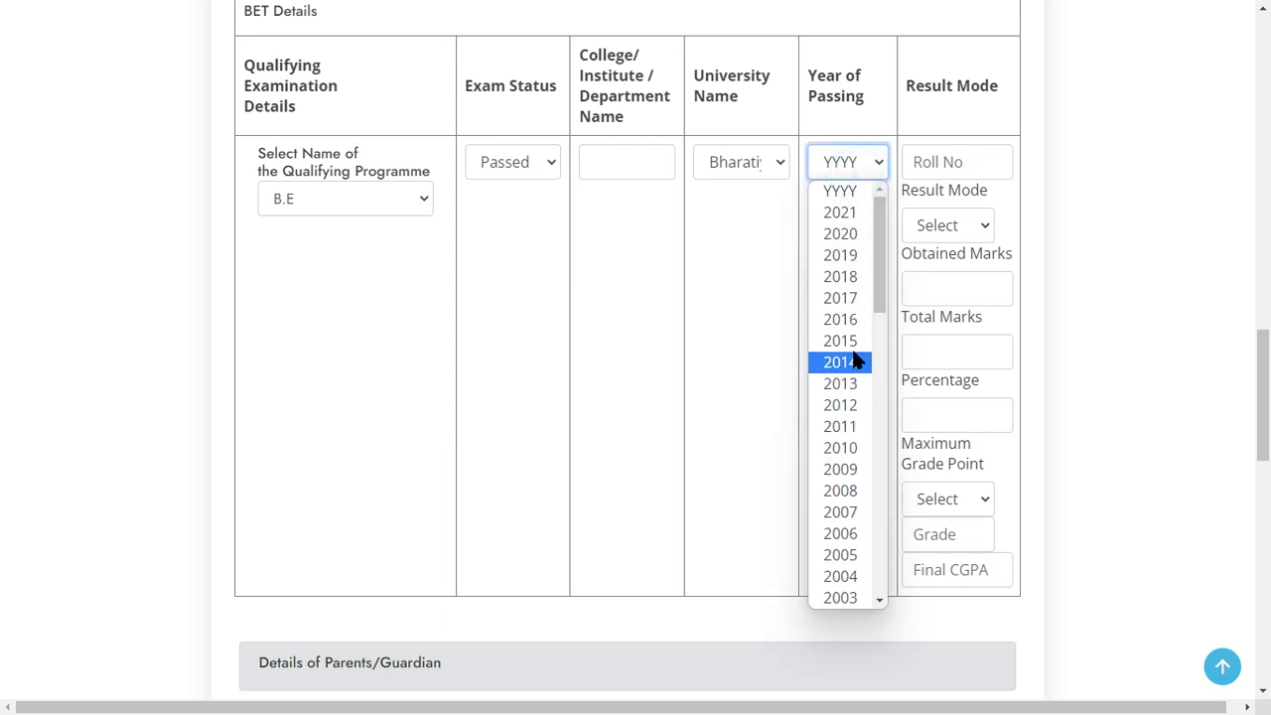
pyautogui.click(845, 278)
# Step: Set the Result Mode to Percentage and check the roll number, Obtained Marks and Percentage fields without filling them in
pyautogui.moveTo(906, 86); pyautogui.dragTo(979, 89)
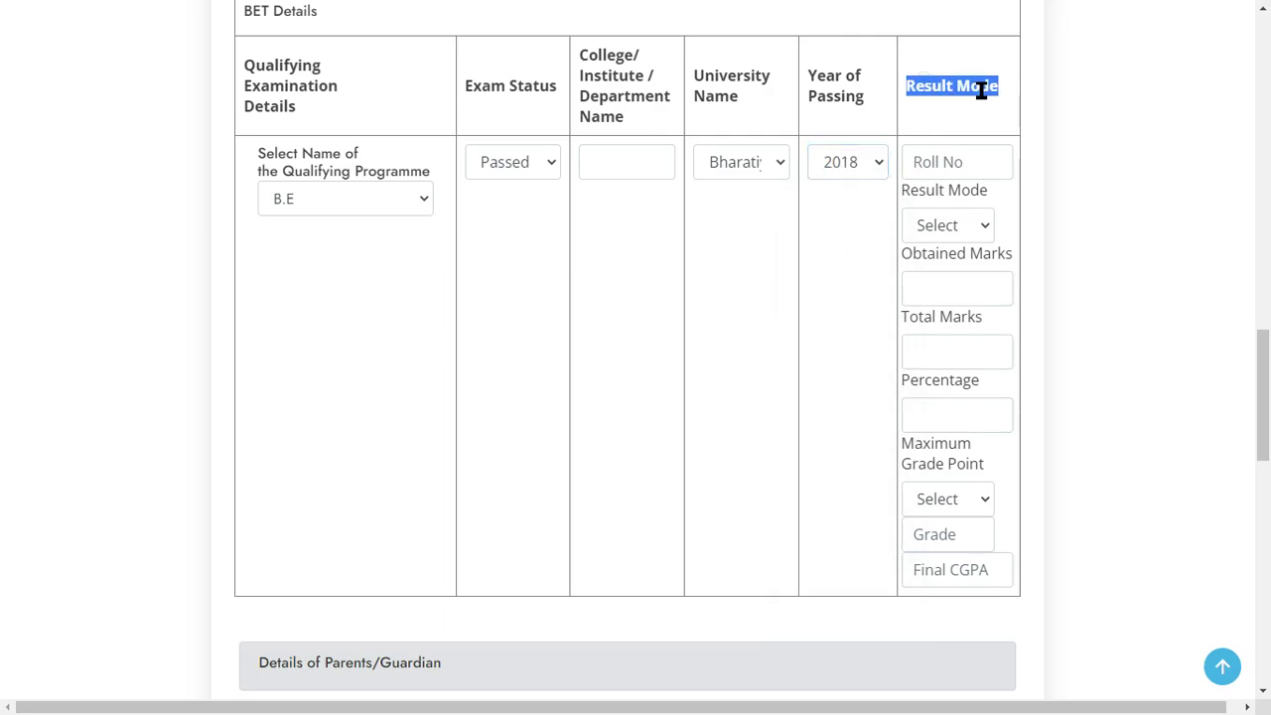
pyautogui.click(945, 169)
pyautogui.click(977, 157)
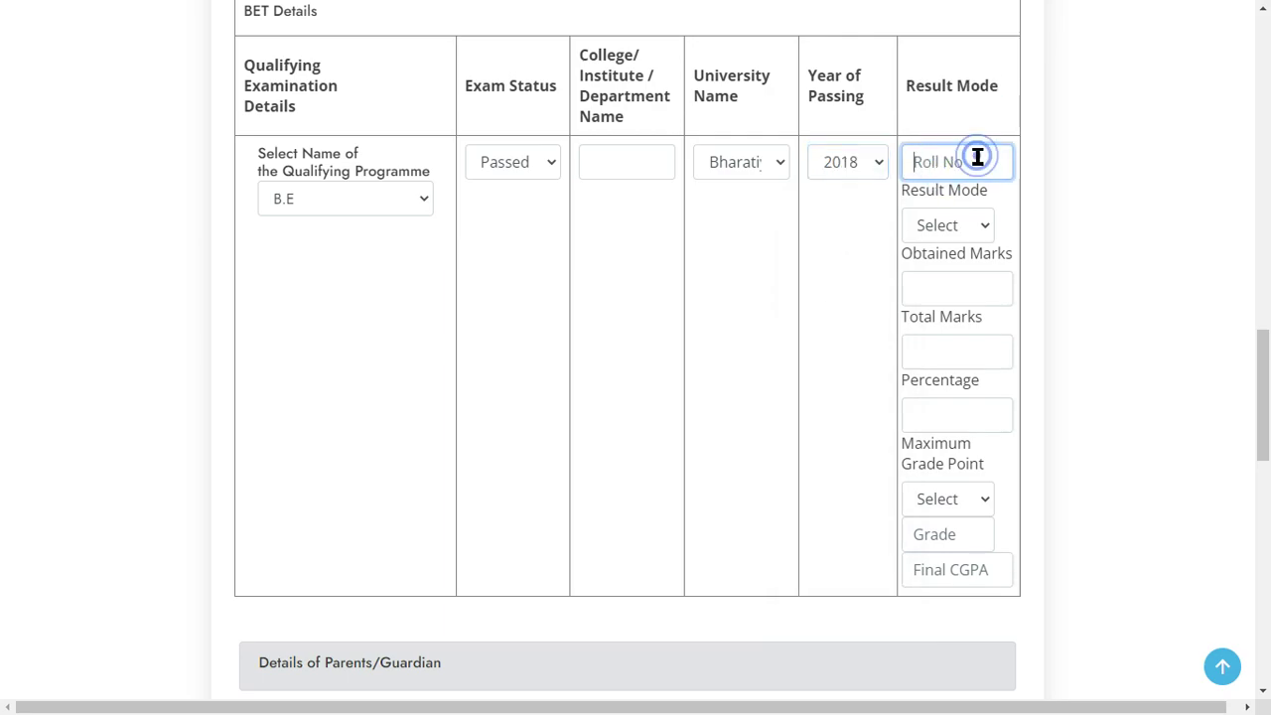
pyautogui.click(976, 220)
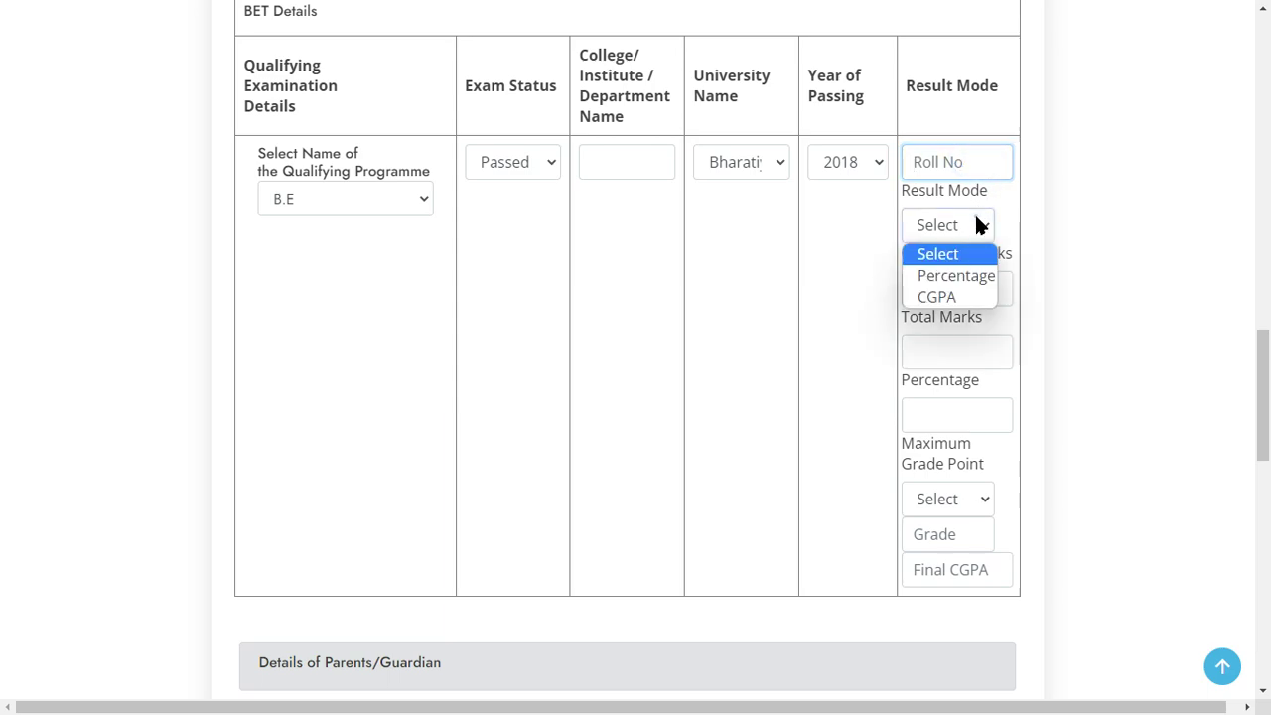
pyautogui.click(960, 280)
pyautogui.click(947, 281)
pyautogui.moveTo(925, 252); pyautogui.dragTo(997, 257)
pyautogui.click(956, 278)
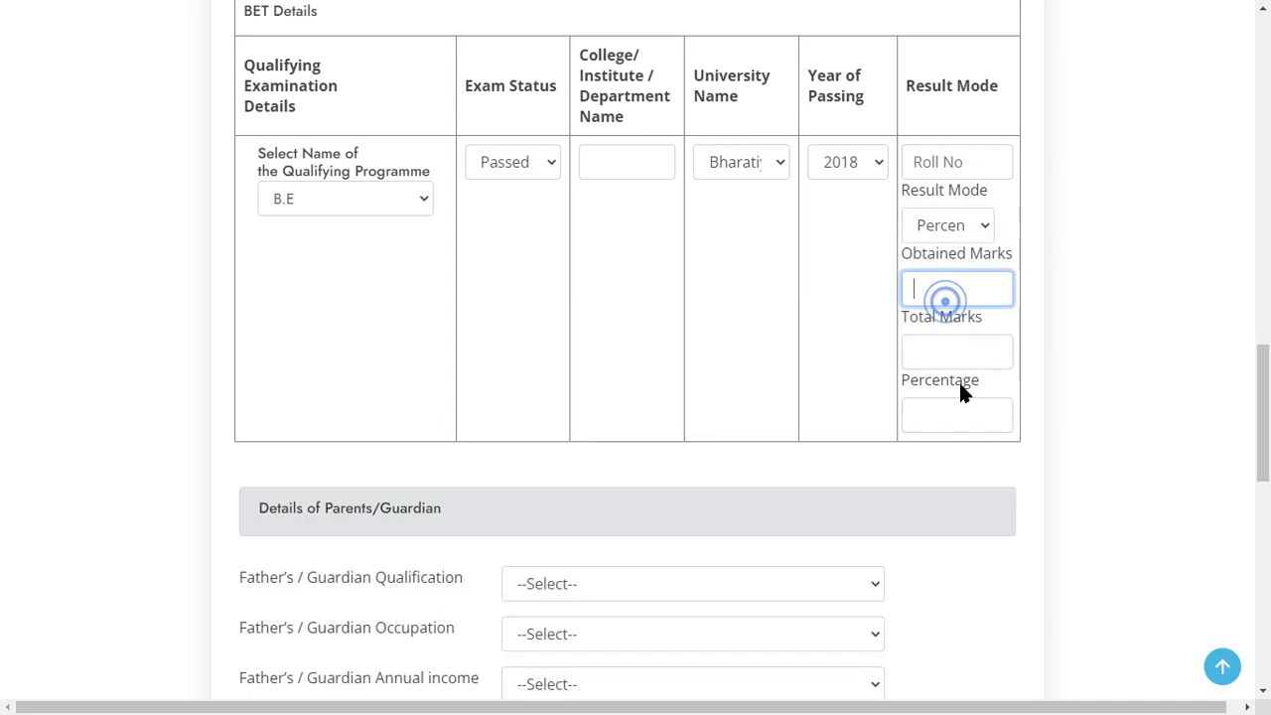
pyautogui.click(959, 415)
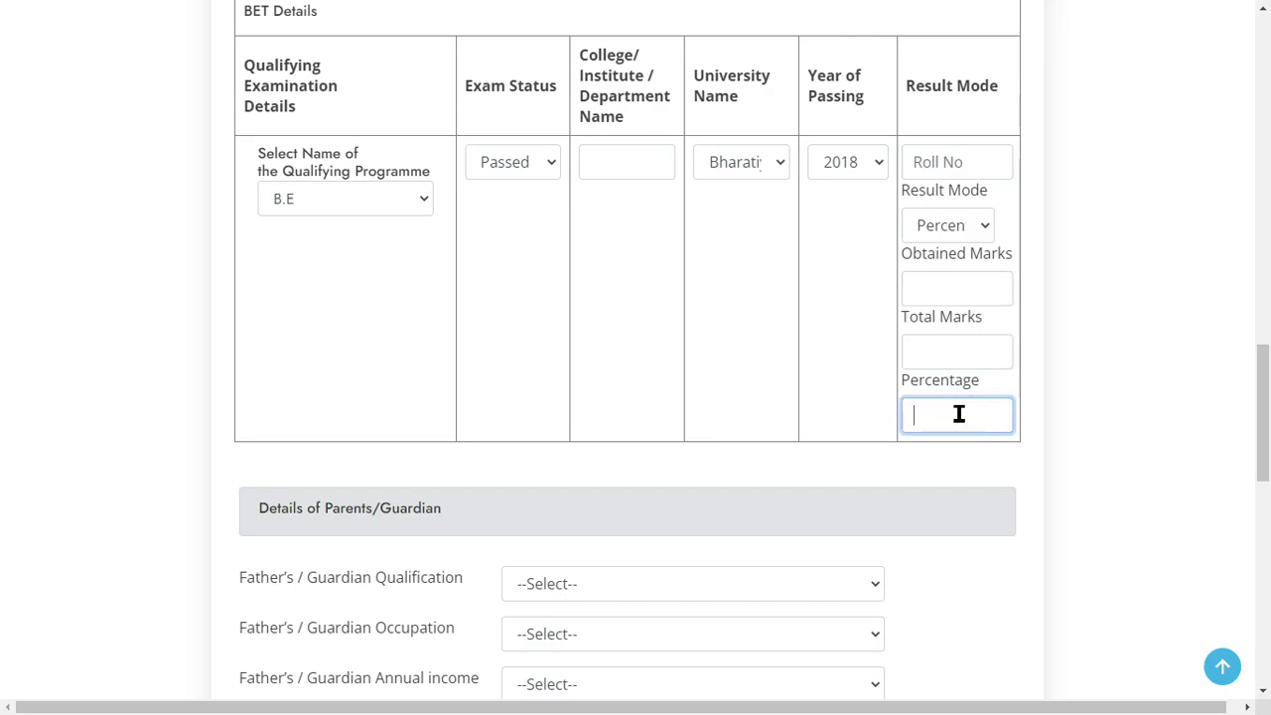
pyautogui.click(844, 390)
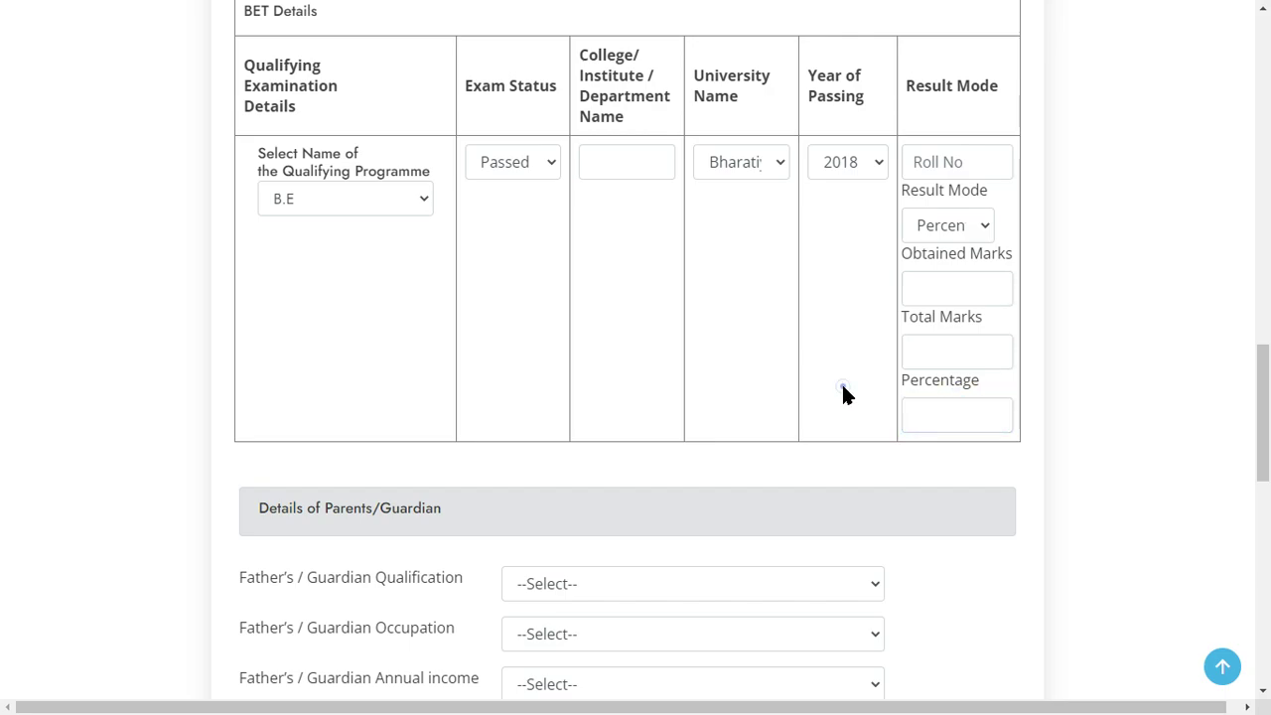
# Step: Look over the father's qualification and occupation entries in the Details of Parents/Guardian section
pyautogui.scroll(-2, 842, 386)
pyautogui.moveTo(326, 322); pyautogui.dragTo(425, 322)
pyautogui.click(467, 326)
pyautogui.scroll(-2, 467, 328)
pyautogui.moveTo(238, 194); pyautogui.dragTo(452, 211)
pyautogui.click(371, 208)
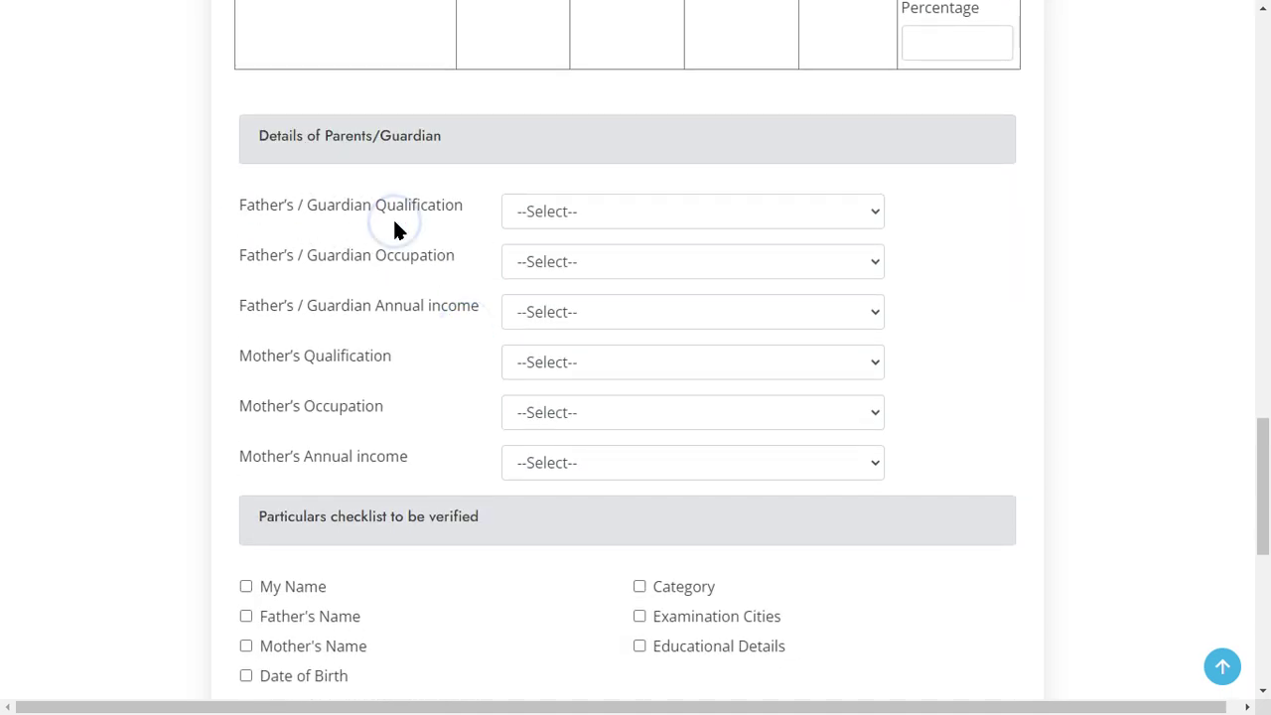
pyautogui.moveTo(232, 260); pyautogui.dragTo(367, 272)
pyautogui.click(402, 271)
# Step: Set the Father's / Guardian Qualification to 10th and the Father's / Guardian Occupation to Agriculture
pyautogui.click(554, 260)
pyautogui.click(552, 191)
pyautogui.click(564, 212)
pyautogui.click(572, 262)
pyautogui.click(581, 266)
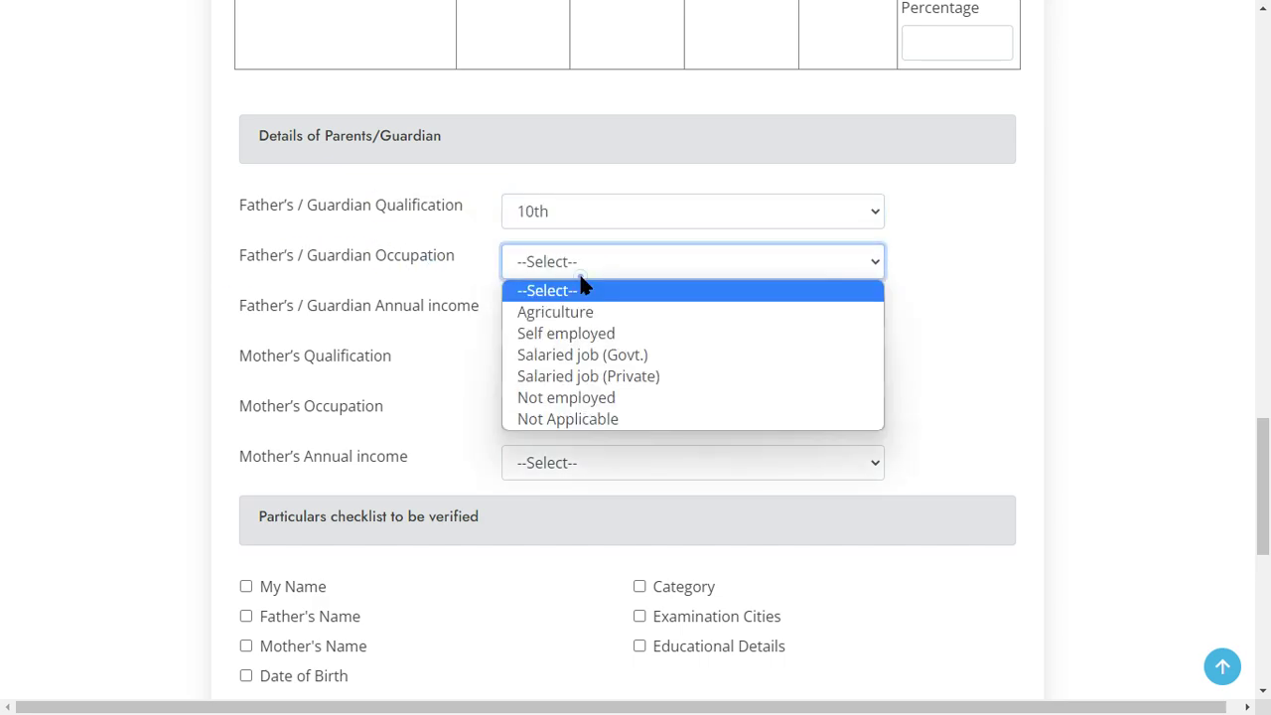
pyautogui.click(590, 316)
# Step: Set the Father's / Guardian Annual income to Between 1 and 5 lakh
pyautogui.tripleClick(424, 308)
pyautogui.click(394, 338)
pyautogui.click(568, 308)
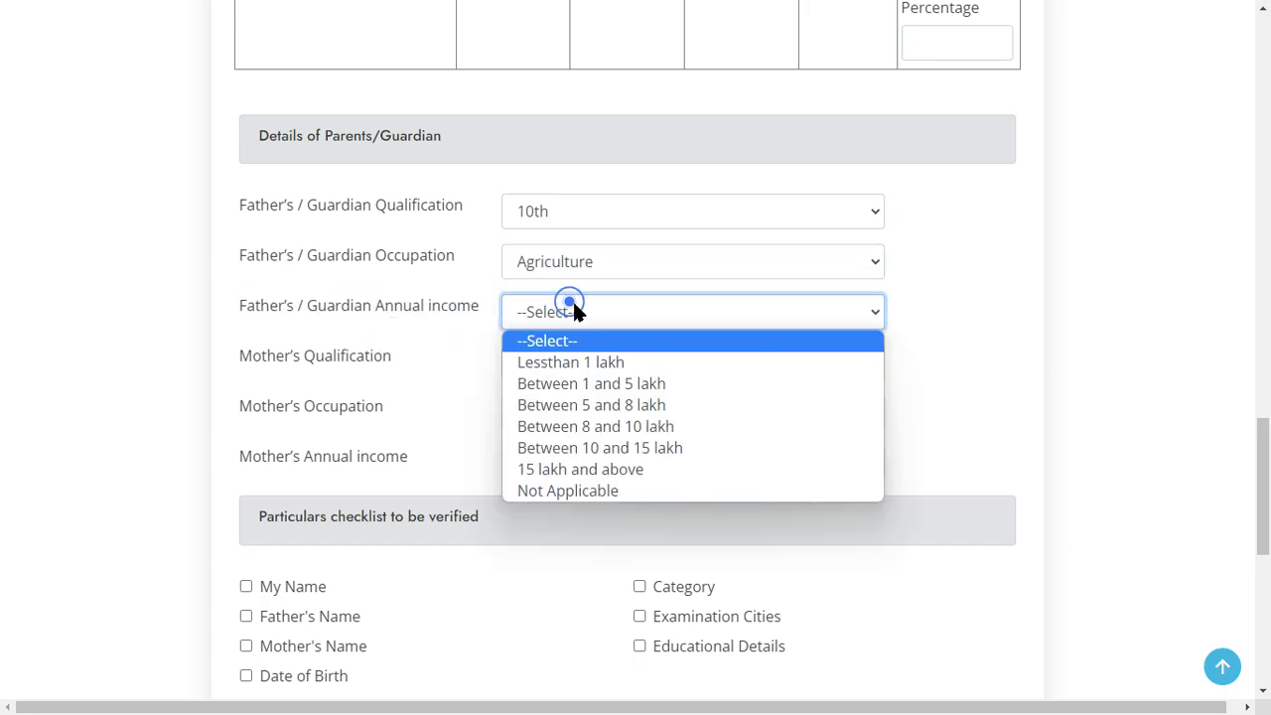
pyautogui.click(599, 388)
# Step: Set the Mother's Qualification to 10th and the Mother's Occupation to House Wife
pyautogui.tripleClick(400, 347)
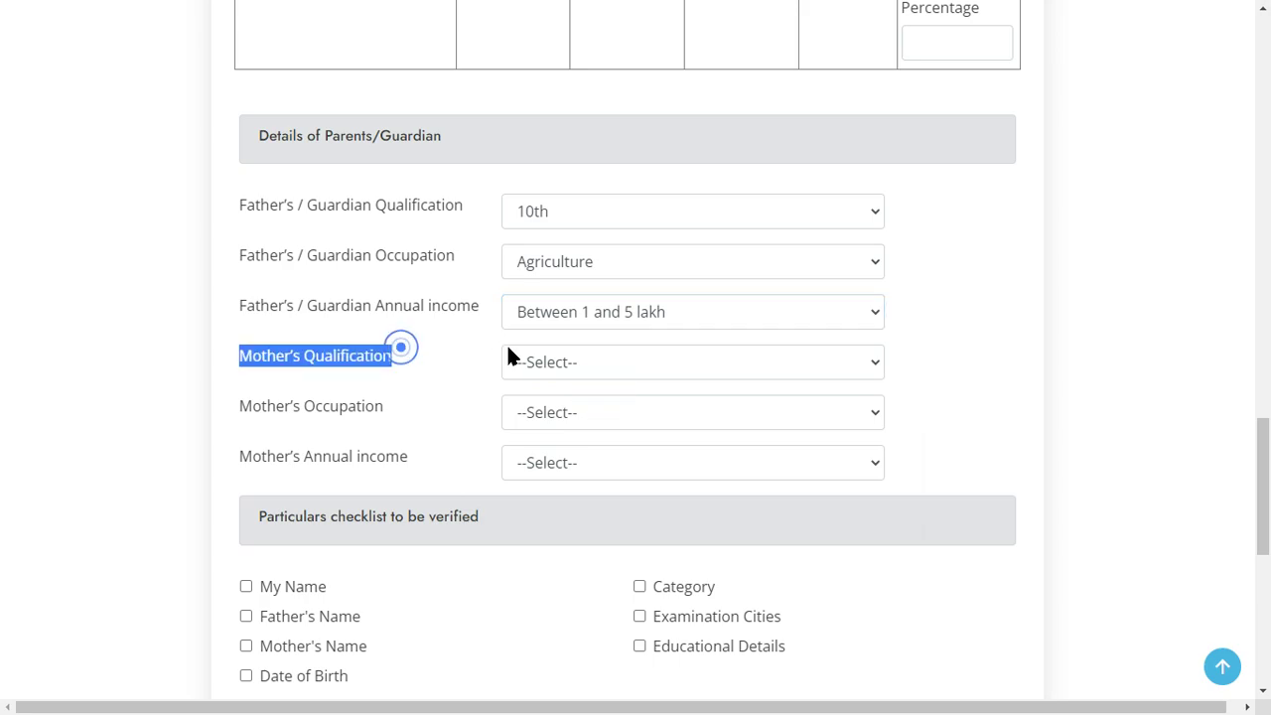
pyautogui.click(517, 350)
pyautogui.click(575, 415)
pyautogui.tripleClick(386, 385)
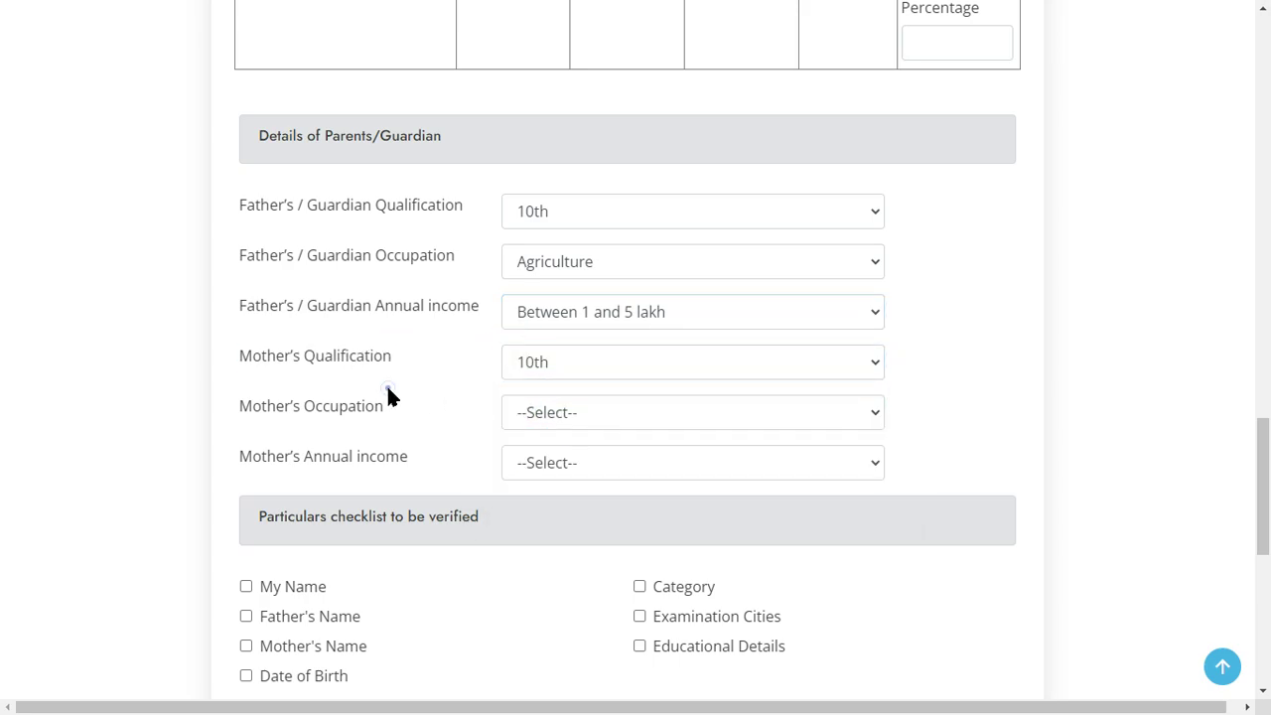
pyautogui.tripleClick(451, 405)
pyautogui.click(596, 415)
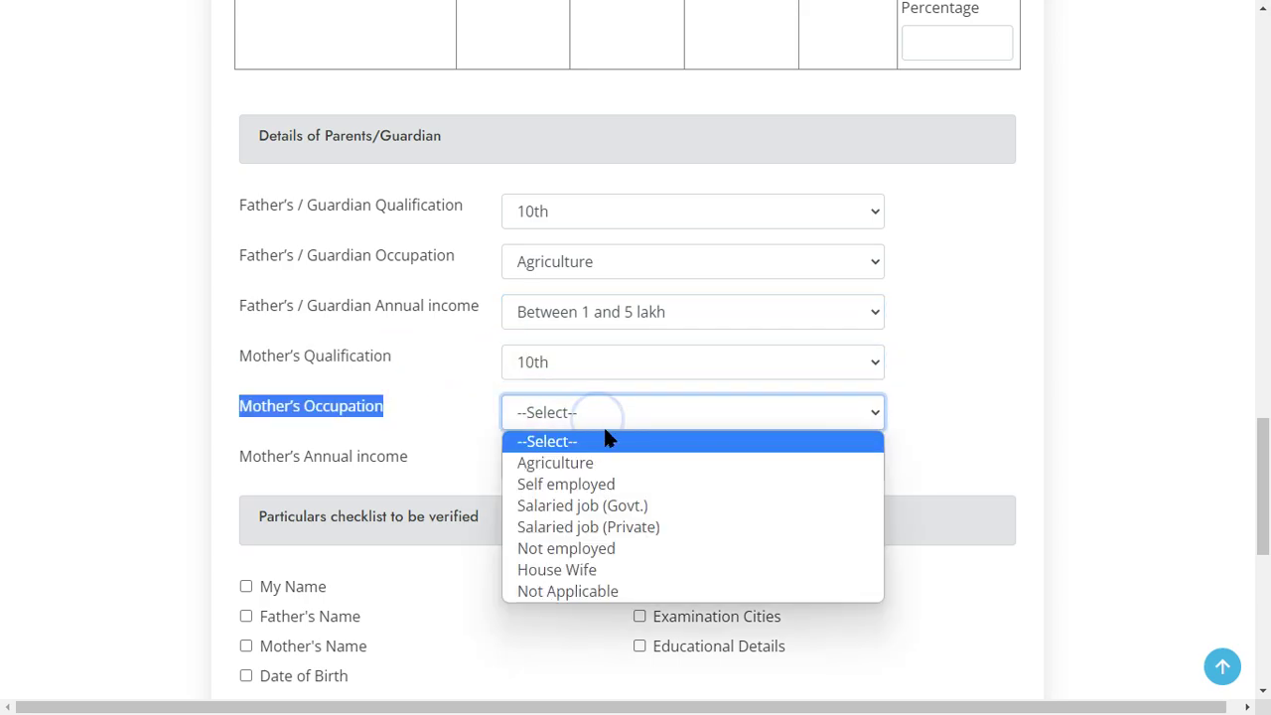
pyautogui.click(582, 570)
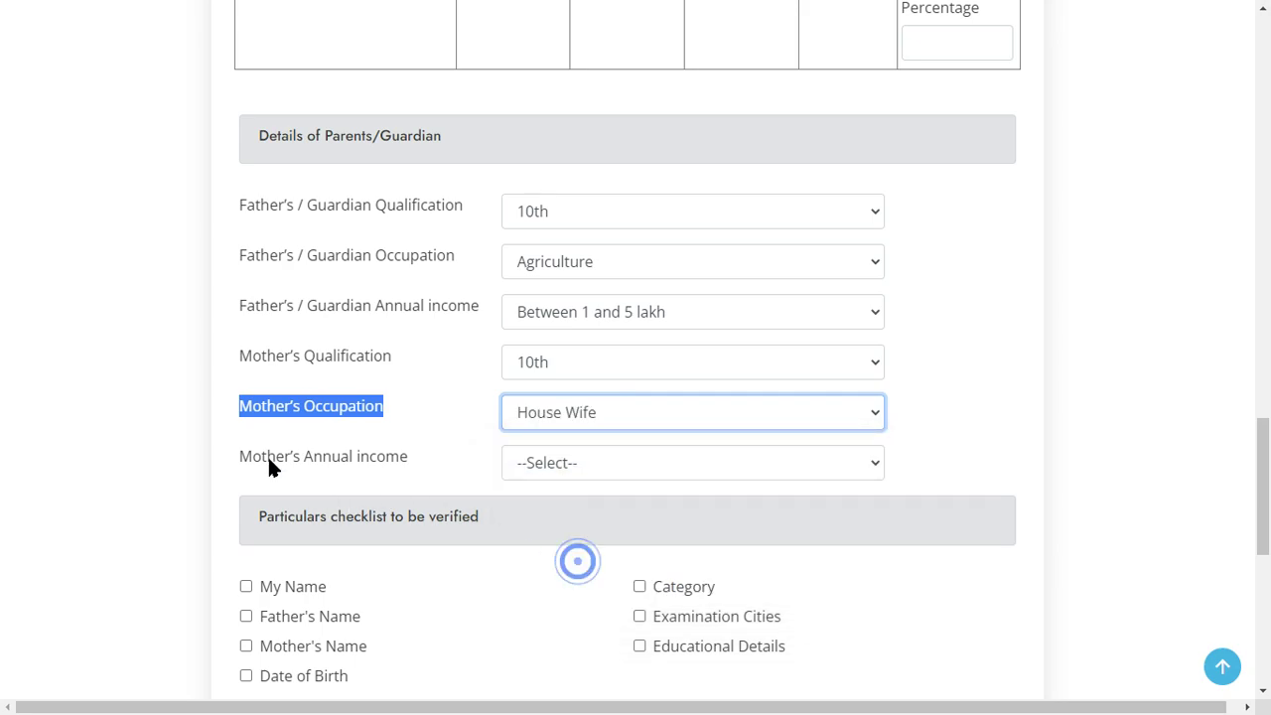
# Step: Set the Mother's Annual income to Between 8 and 10 lakh
pyautogui.doubleClick(269, 457)
pyautogui.click(616, 449)
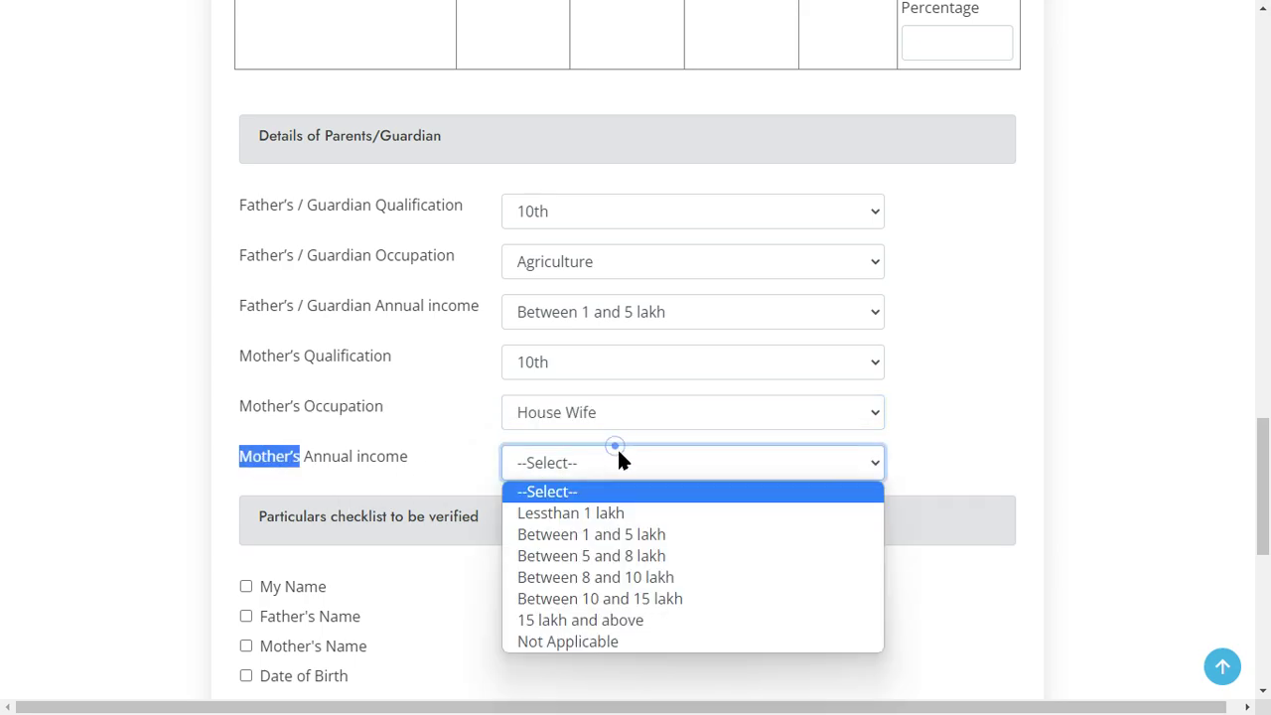
pyautogui.click(606, 577)
pyautogui.click(397, 531)
# Step: Tick every item in the particulars checklist, from My Name and the parents' names to Category, Examination Cities and Educational Details
pyautogui.scroll(-2, 397, 530)
pyautogui.tripleClick(307, 329)
pyautogui.click(479, 353)
pyautogui.click(421, 323)
pyautogui.click(455, 389)
pyautogui.scroll(-1, 435, 413)
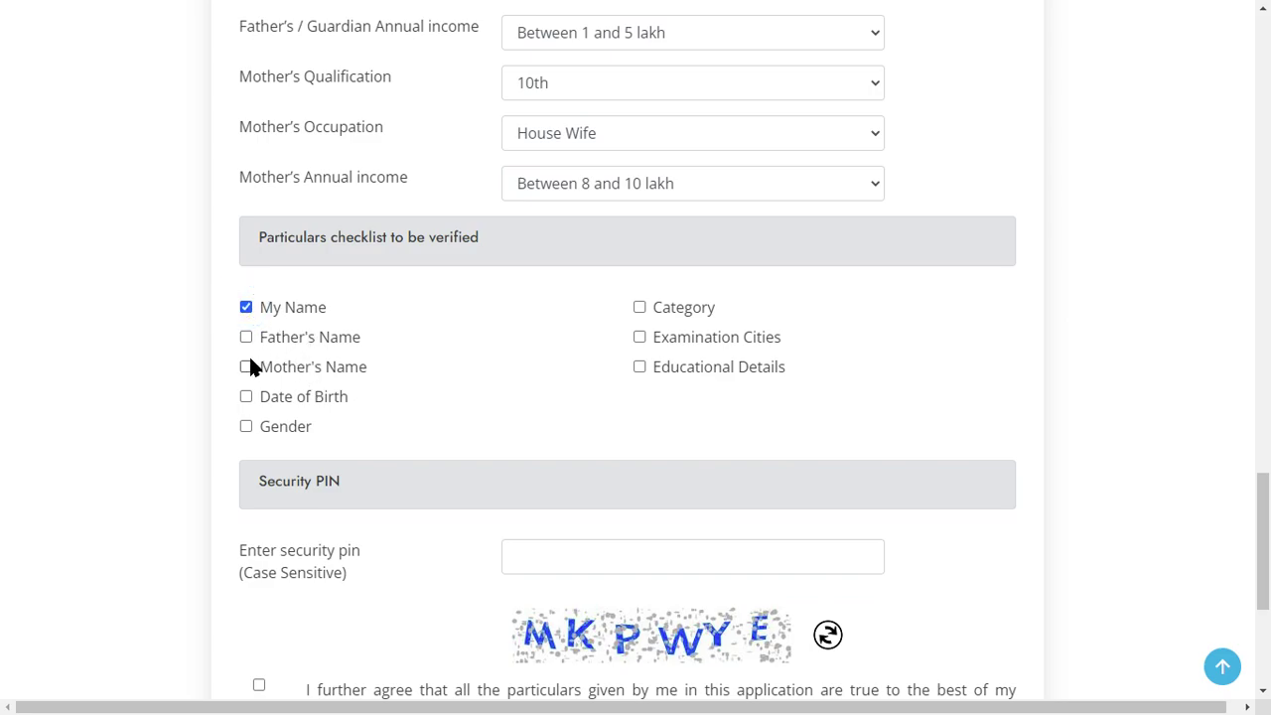
pyautogui.scroll(1, 377, 371)
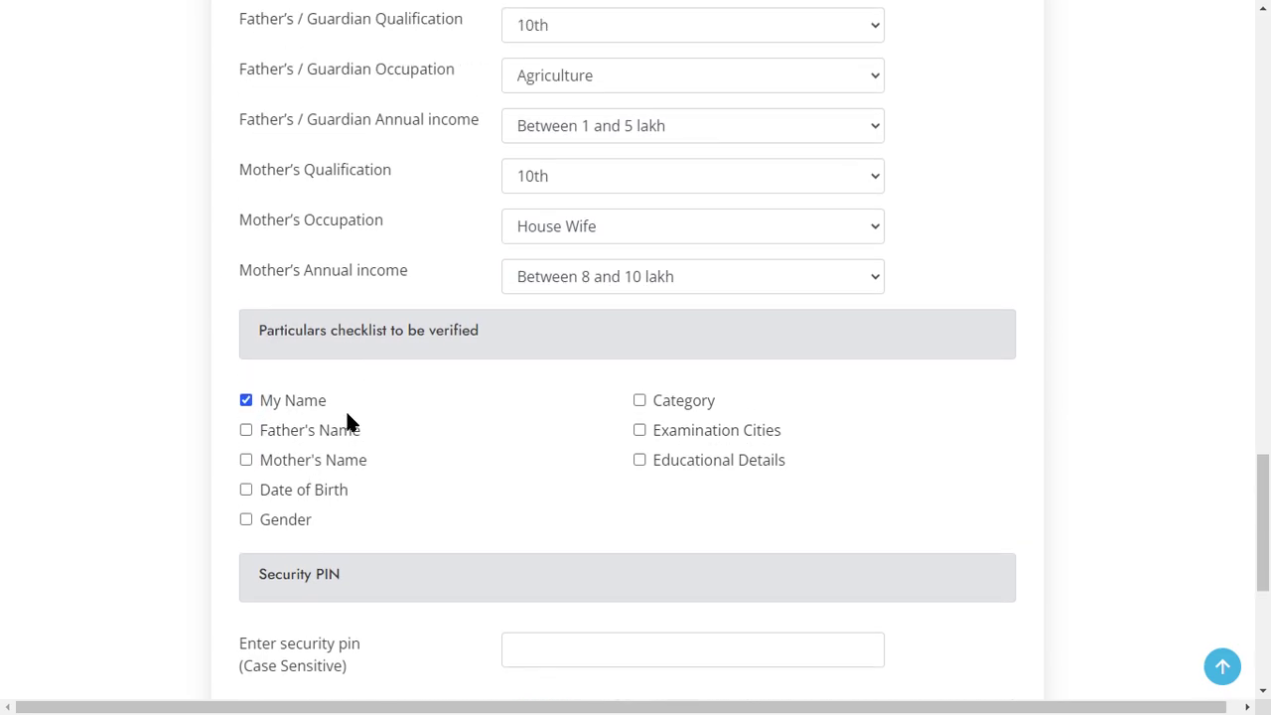
pyautogui.click(246, 429)
pyautogui.click(247, 460)
pyautogui.click(248, 488)
pyautogui.click(245, 523)
pyautogui.click(639, 461)
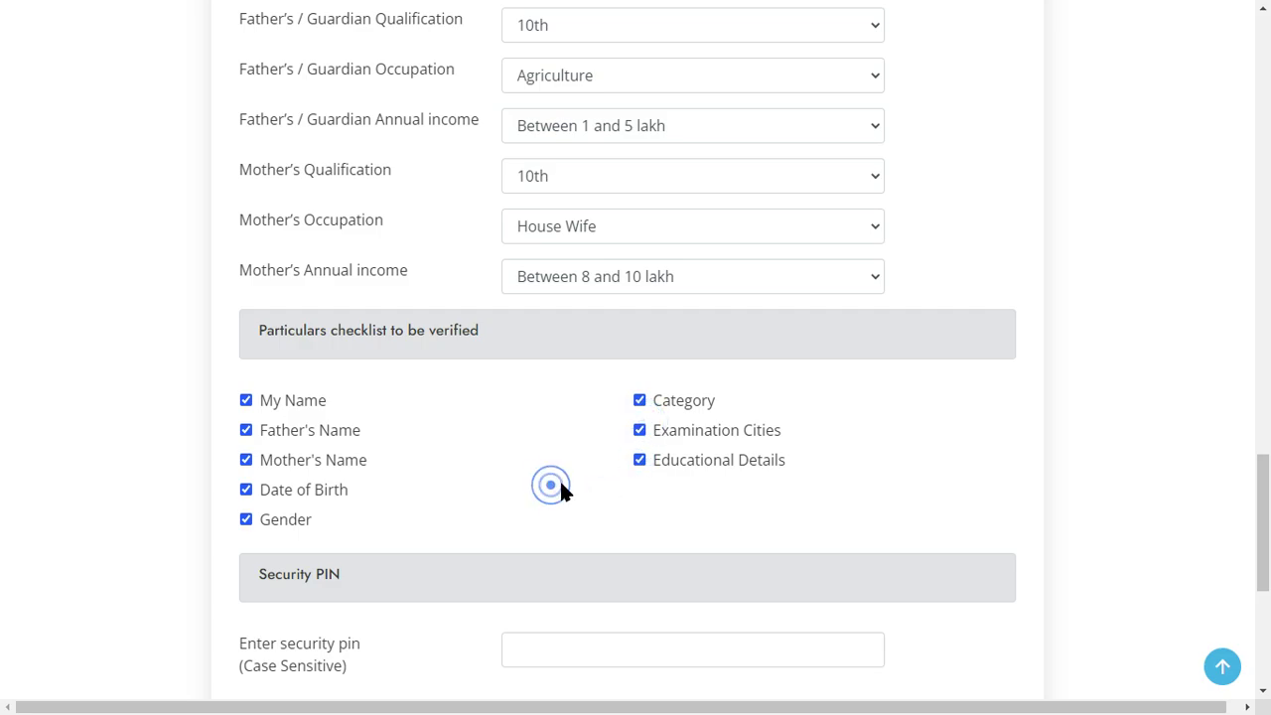
# Step: Enter the case-sensitive security pin shown in the captcha image
pyautogui.scroll(-4, 497, 503)
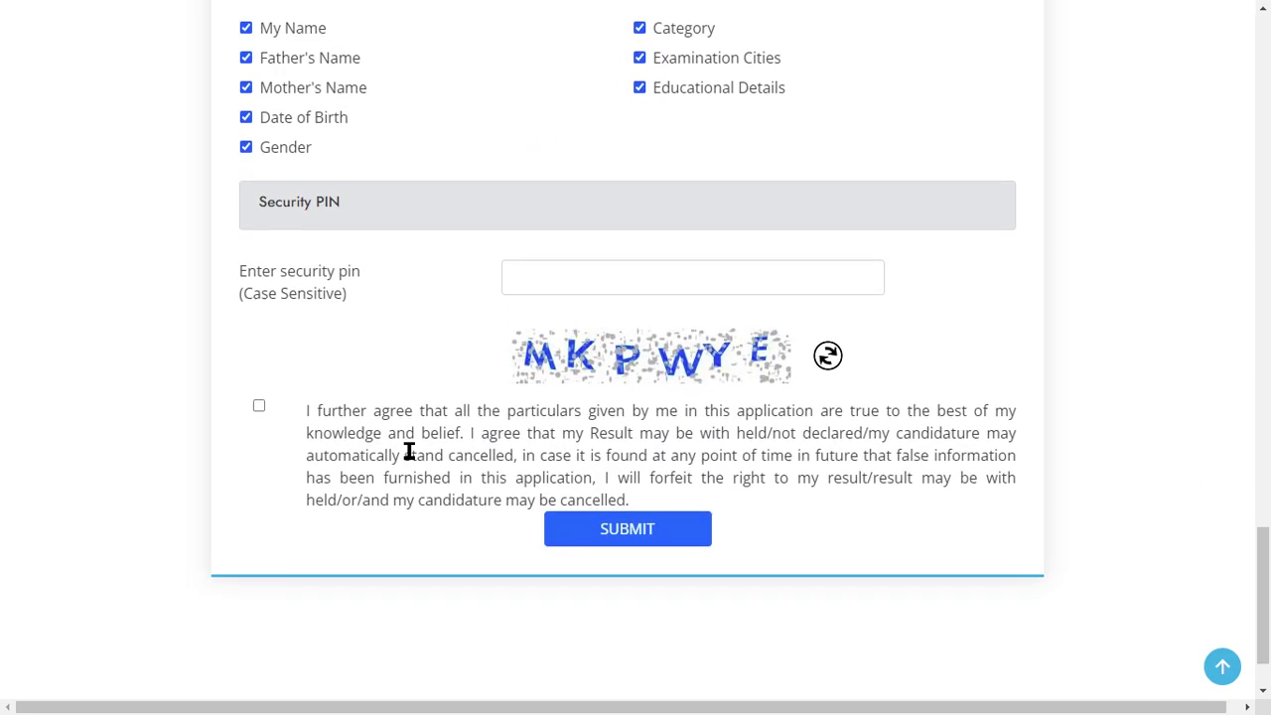
pyautogui.scroll(-1, 409, 452)
pyautogui.click(561, 183)
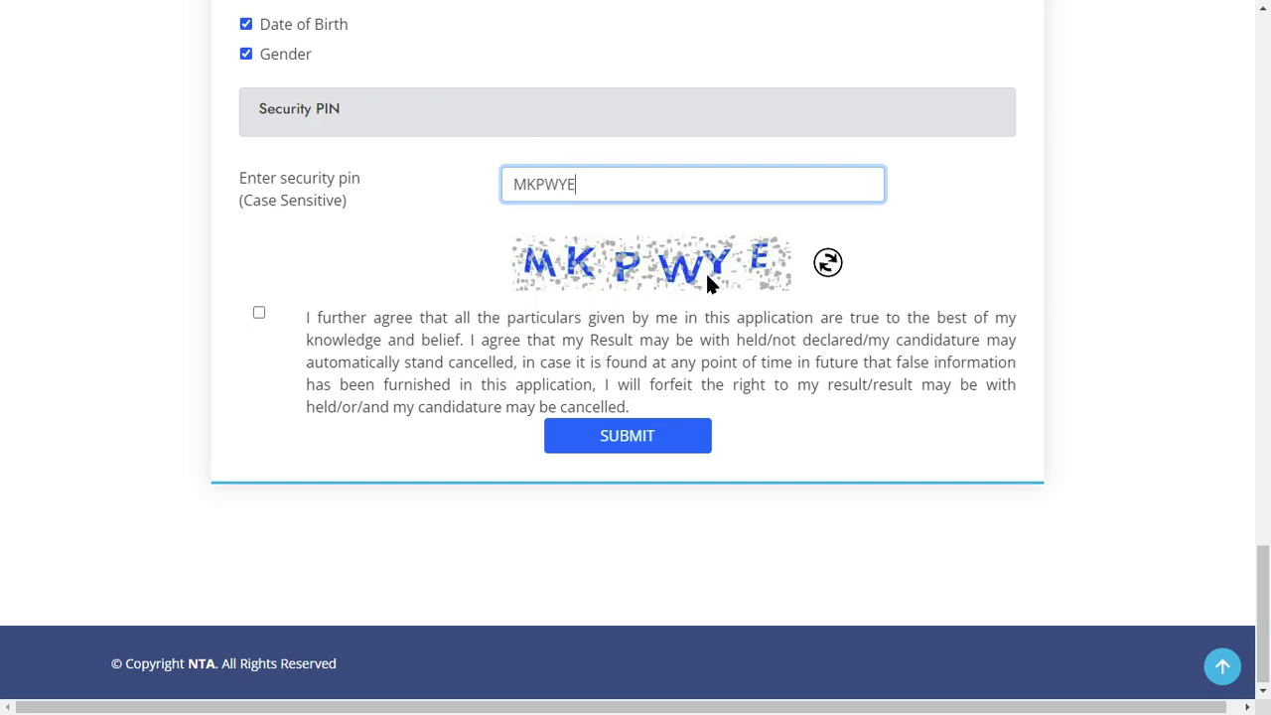
# Step: Agree to the statement that all given particulars are true and submit the qualification details form
pyautogui.click(259, 314)
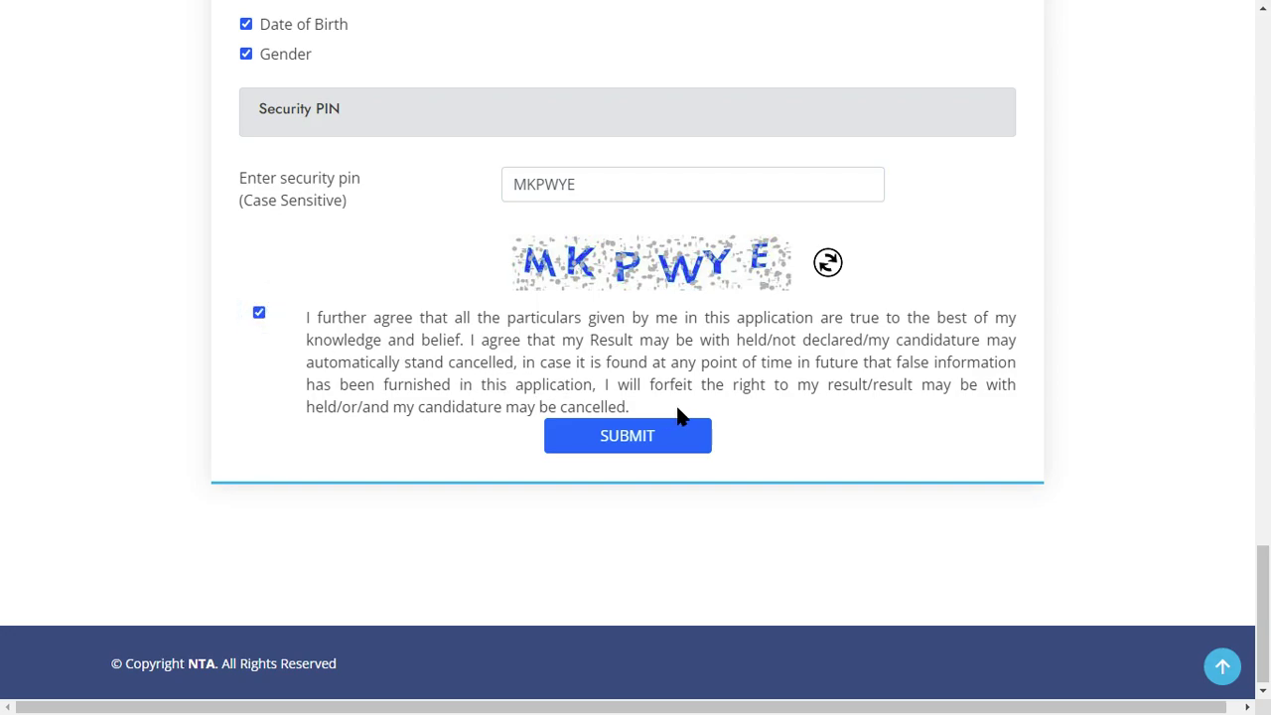
pyautogui.click(646, 434)
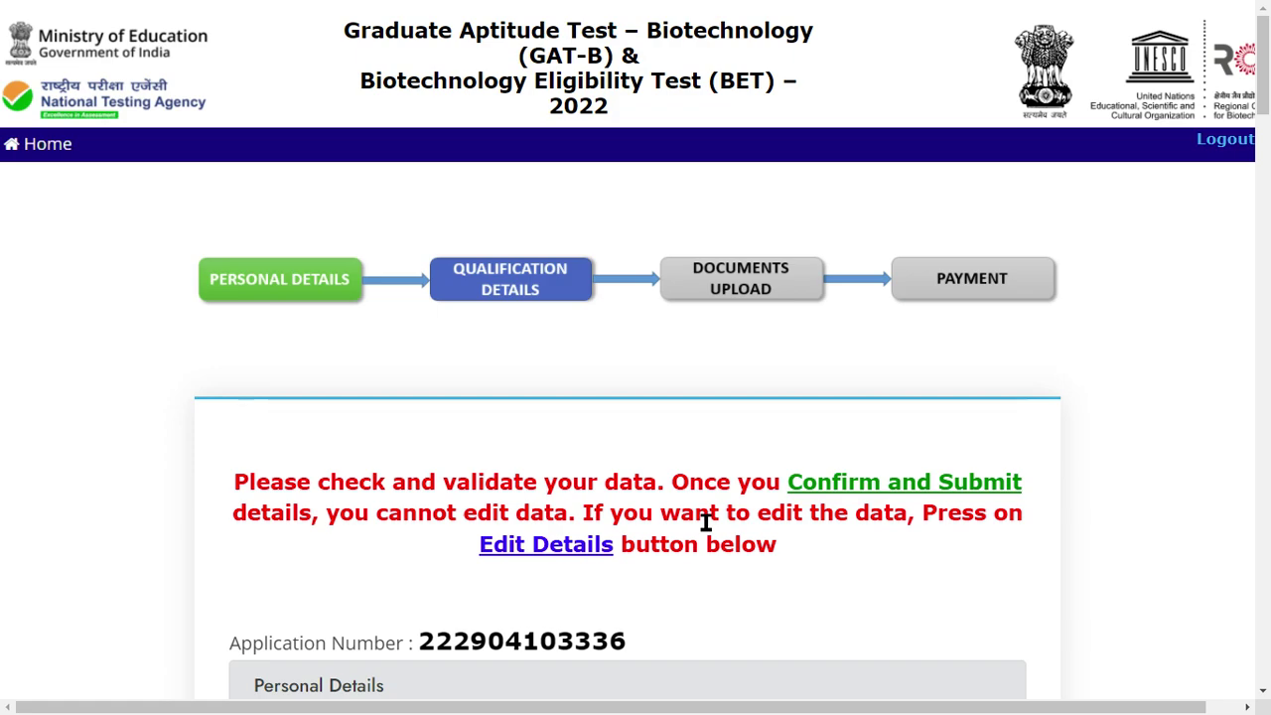
# Step: Review the submitted application details down to the end of the page and confirm them
pyautogui.tripleClick(707, 521)
pyautogui.click(720, 518)
pyautogui.moveTo(1266, 89); pyautogui.dragTo(1222, 668)
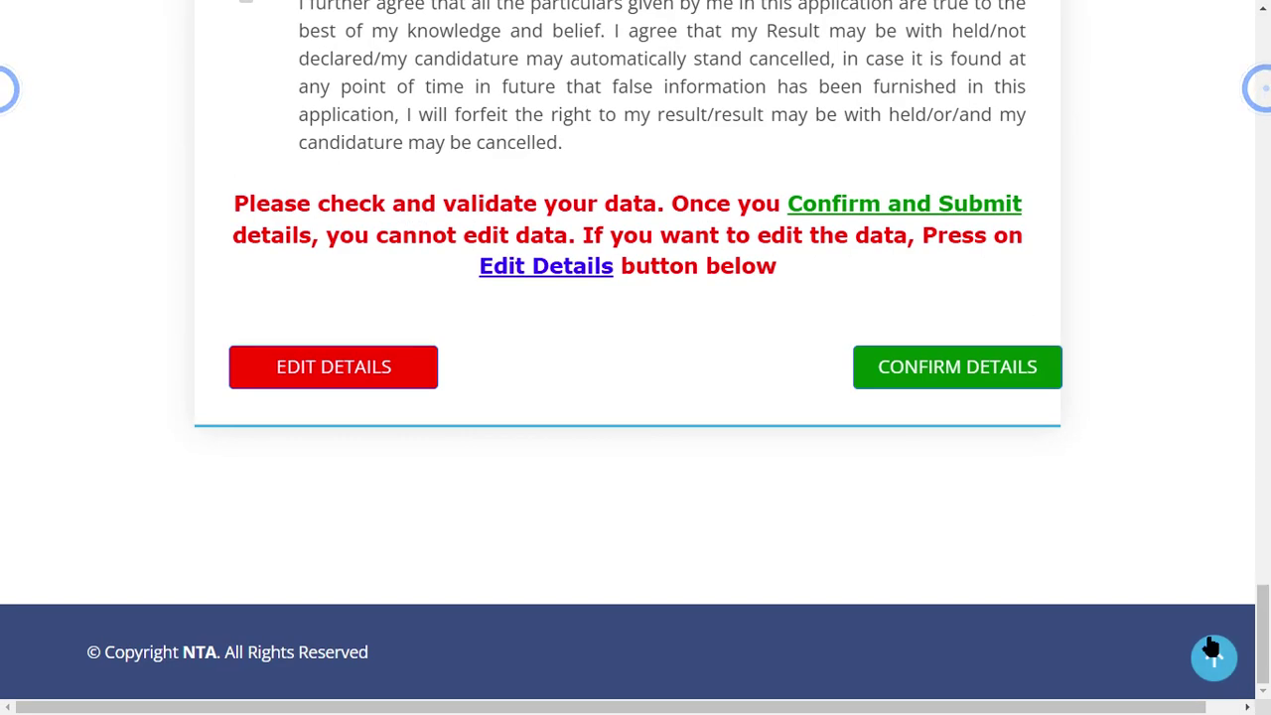
pyautogui.click(854, 545)
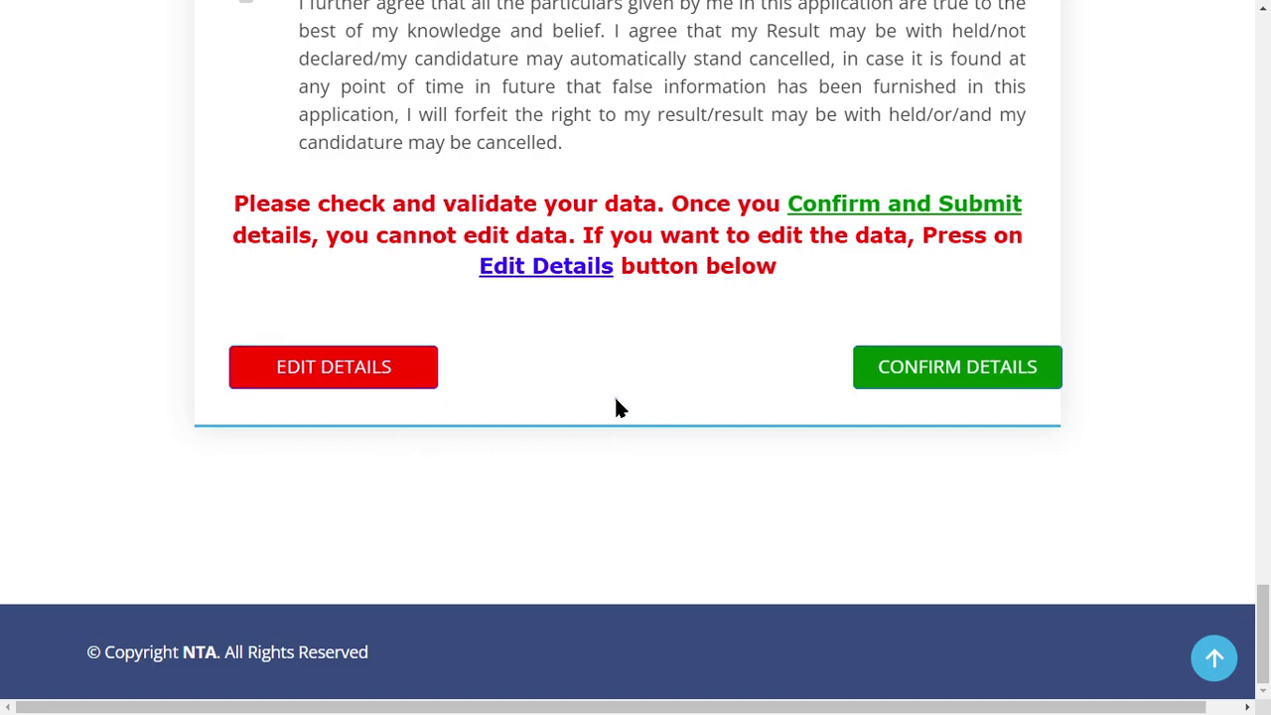
pyautogui.click(908, 362)
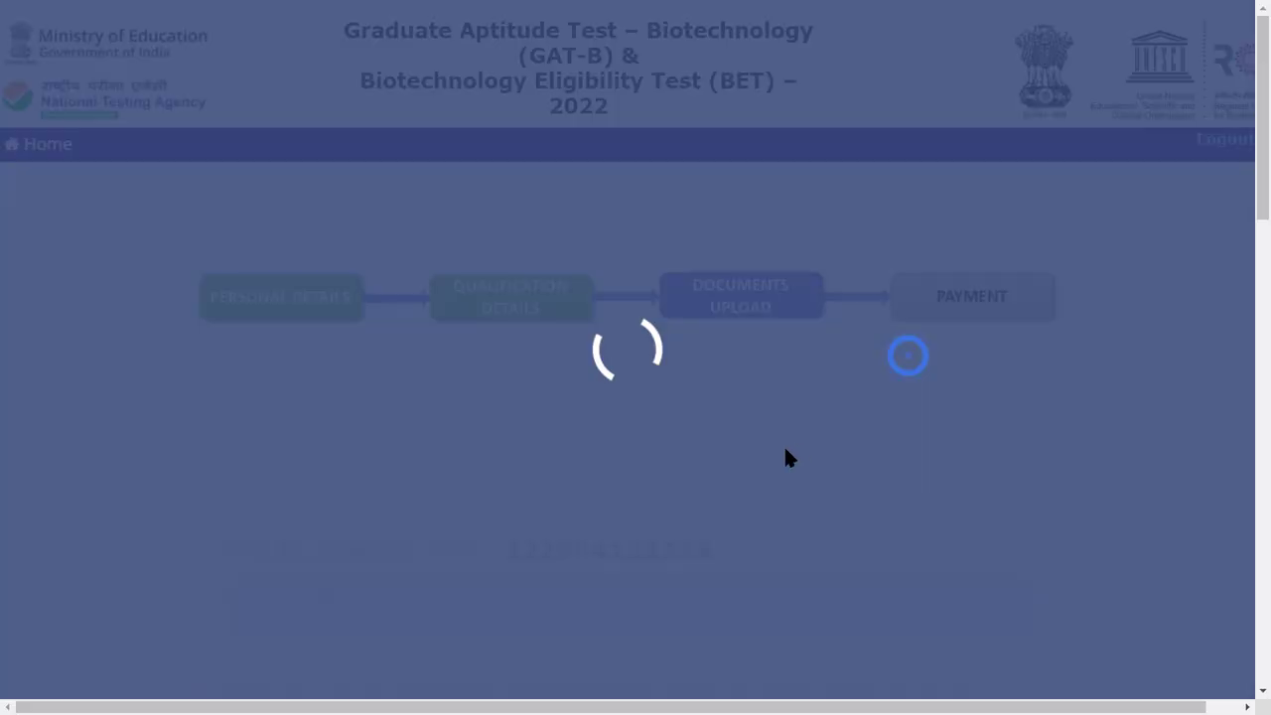
# Step: Examine the Photo, Signature and 10th Class Certificate upload fields, their size requirements and the Candidate Photo entry in the document table
pyautogui.scroll(-5, 524, 452)
pyautogui.scroll(-3, 525, 451)
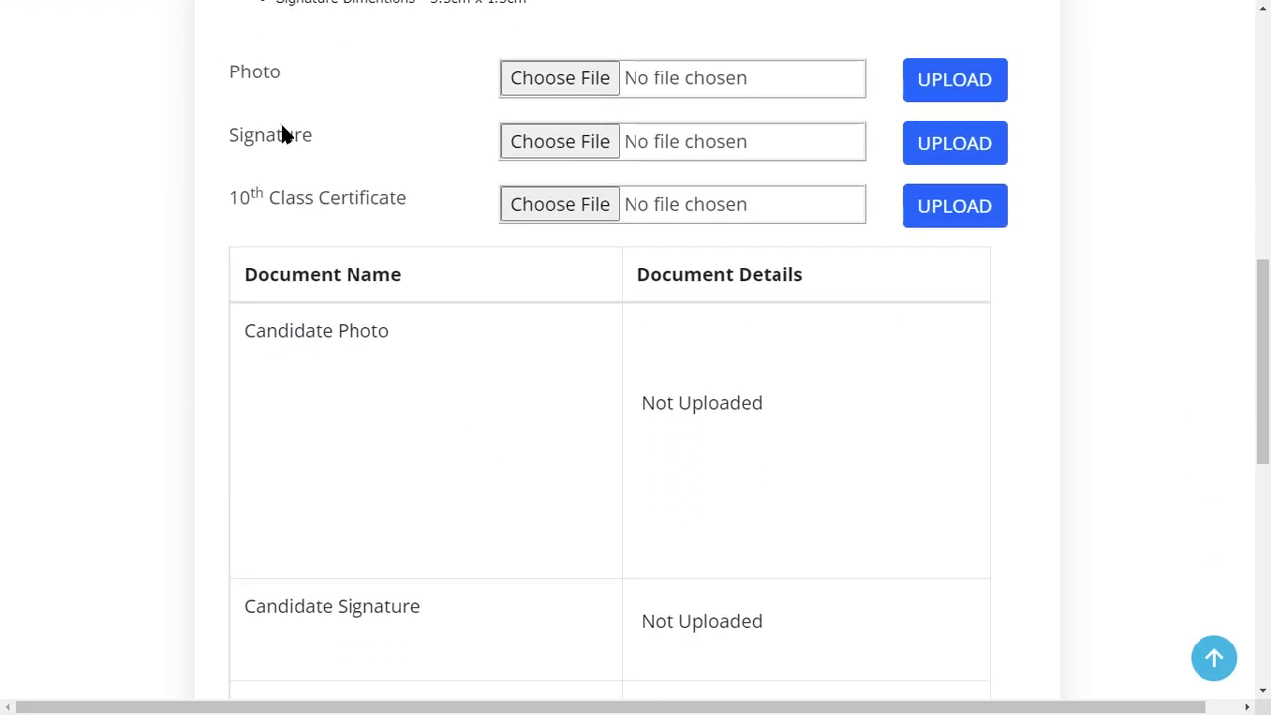
pyautogui.click(373, 179)
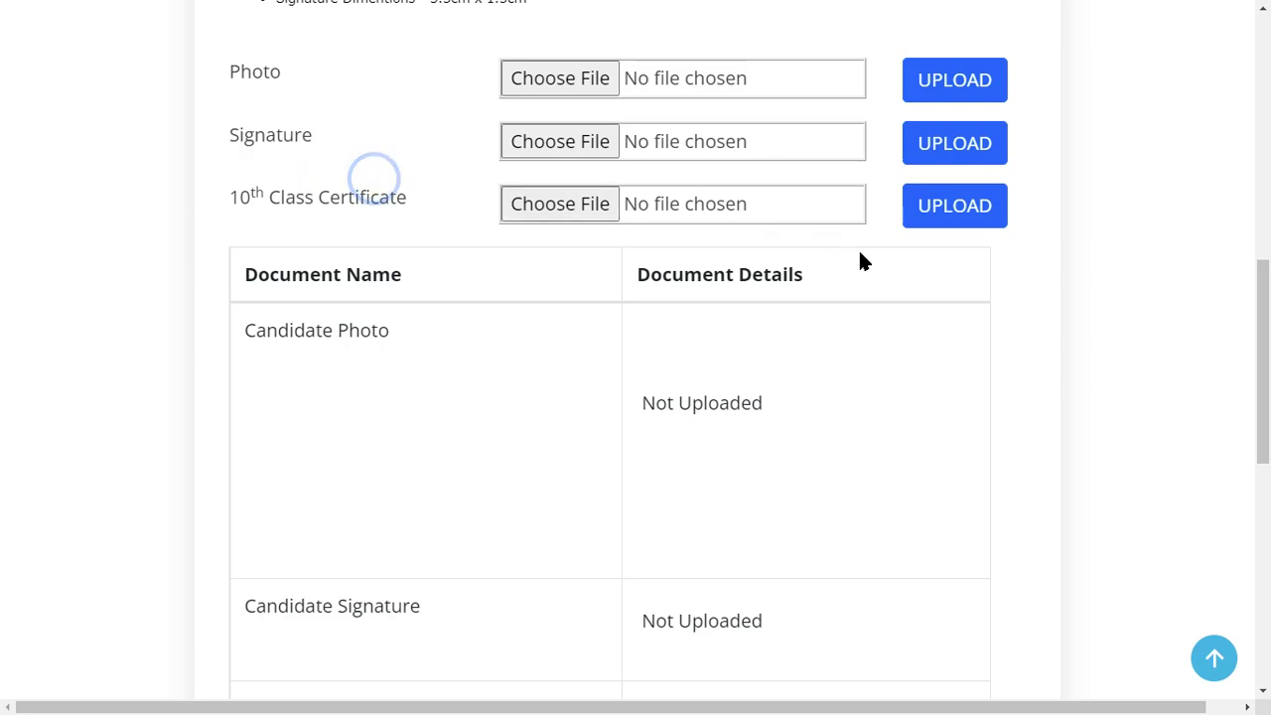
pyautogui.scroll(2, 596, 216)
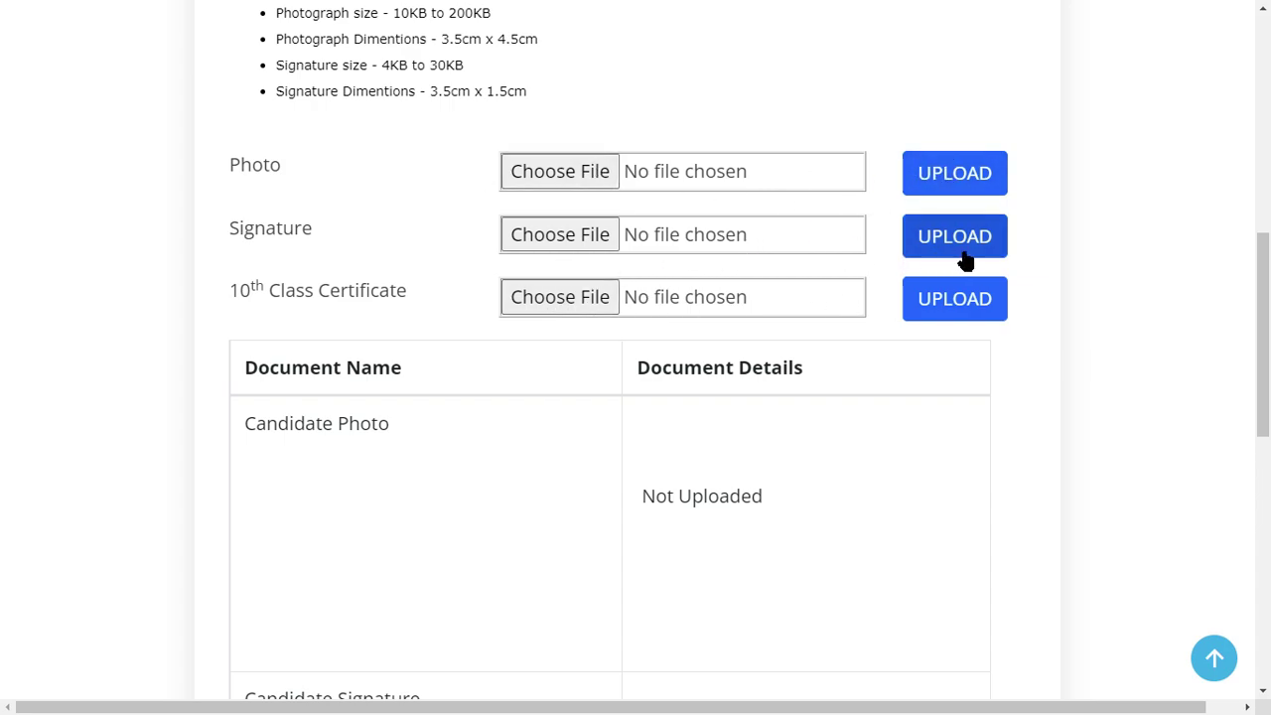
pyautogui.moveTo(288, 374); pyautogui.dragTo(384, 366)
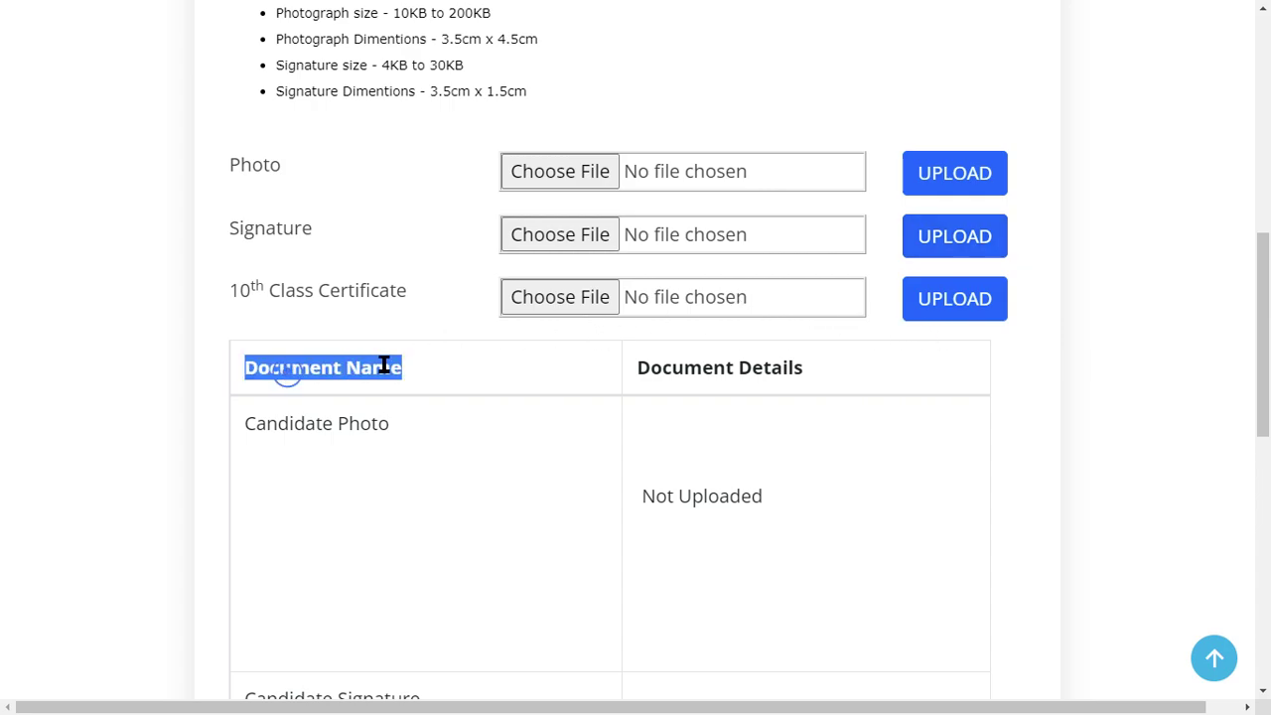
pyautogui.click(384, 364)
pyautogui.scroll(-1, 420, 401)
pyautogui.doubleClick(266, 330)
pyautogui.click(427, 369)
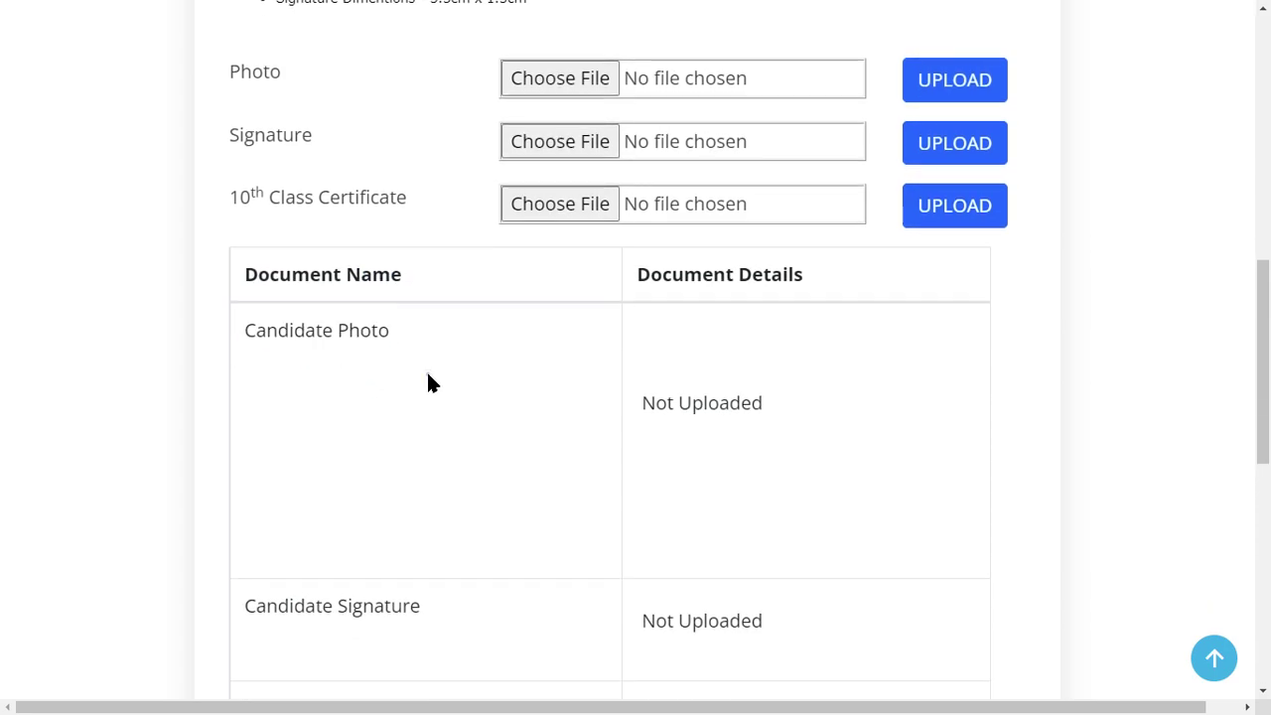
pyautogui.doubleClick(359, 333)
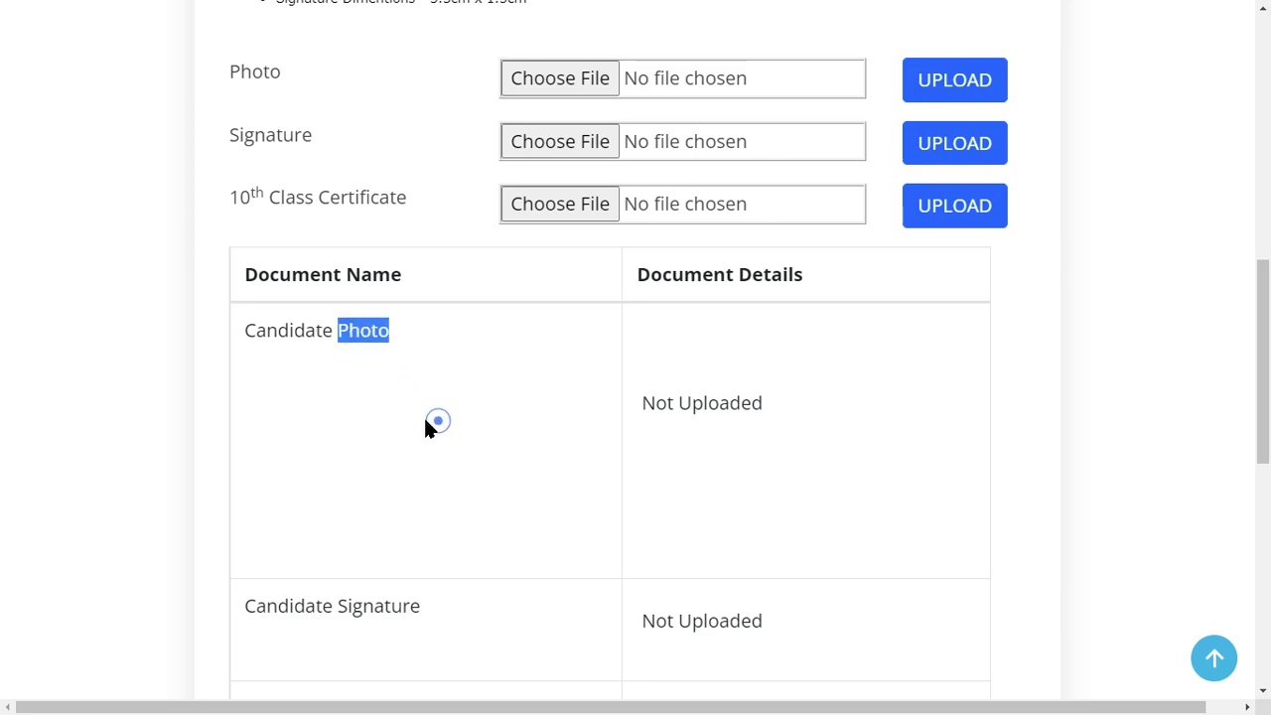
pyautogui.click(456, 452)
pyautogui.moveTo(636, 274); pyautogui.dragTo(724, 414)
pyautogui.click(726, 411)
pyautogui.scroll(-1, 664, 343)
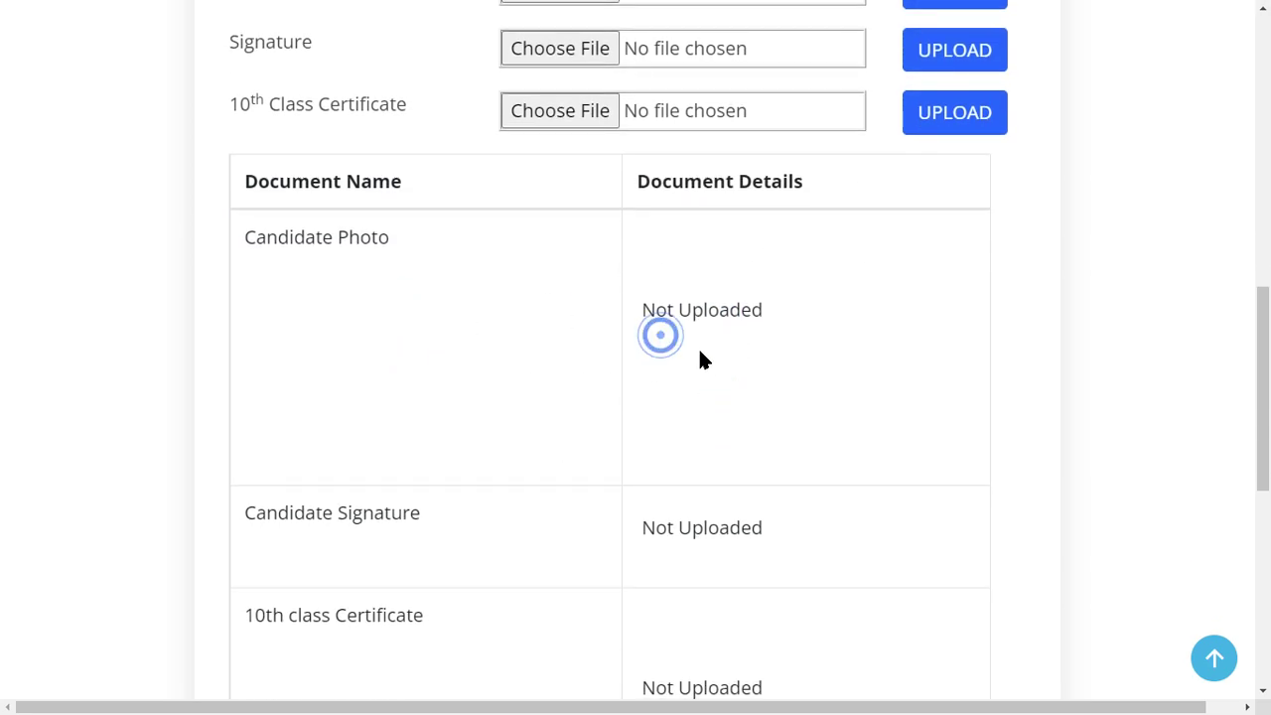
# Step: Check the upload status of the 10th class Certificate in the document table against the upload fields above
pyautogui.scroll(-2, 701, 359)
pyautogui.click(293, 367)
pyautogui.click(311, 344)
pyautogui.scroll(3, 560, 347)
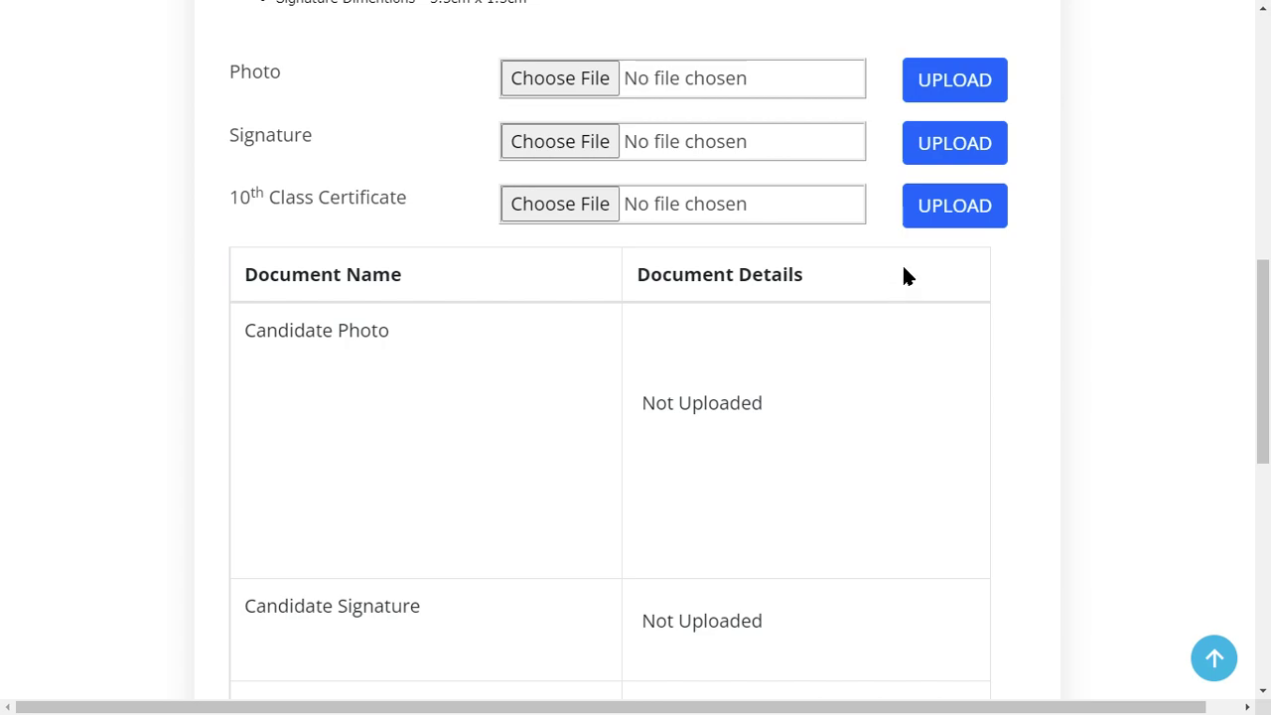
pyautogui.scroll(-5, 599, 466)
pyautogui.tripleClick(695, 162)
pyautogui.click(284, 246)
pyautogui.scroll(5, 682, 387)
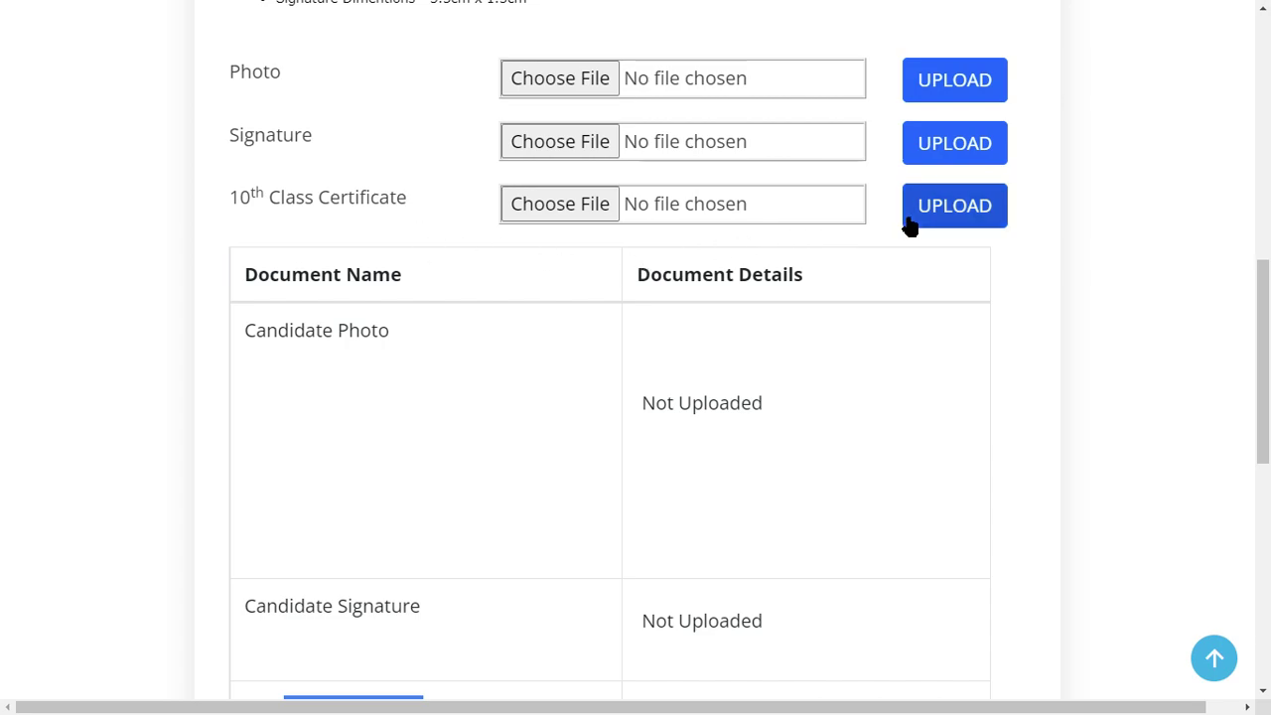
pyautogui.scroll(-6, 954, 298)
pyautogui.tripleClick(686, 133)
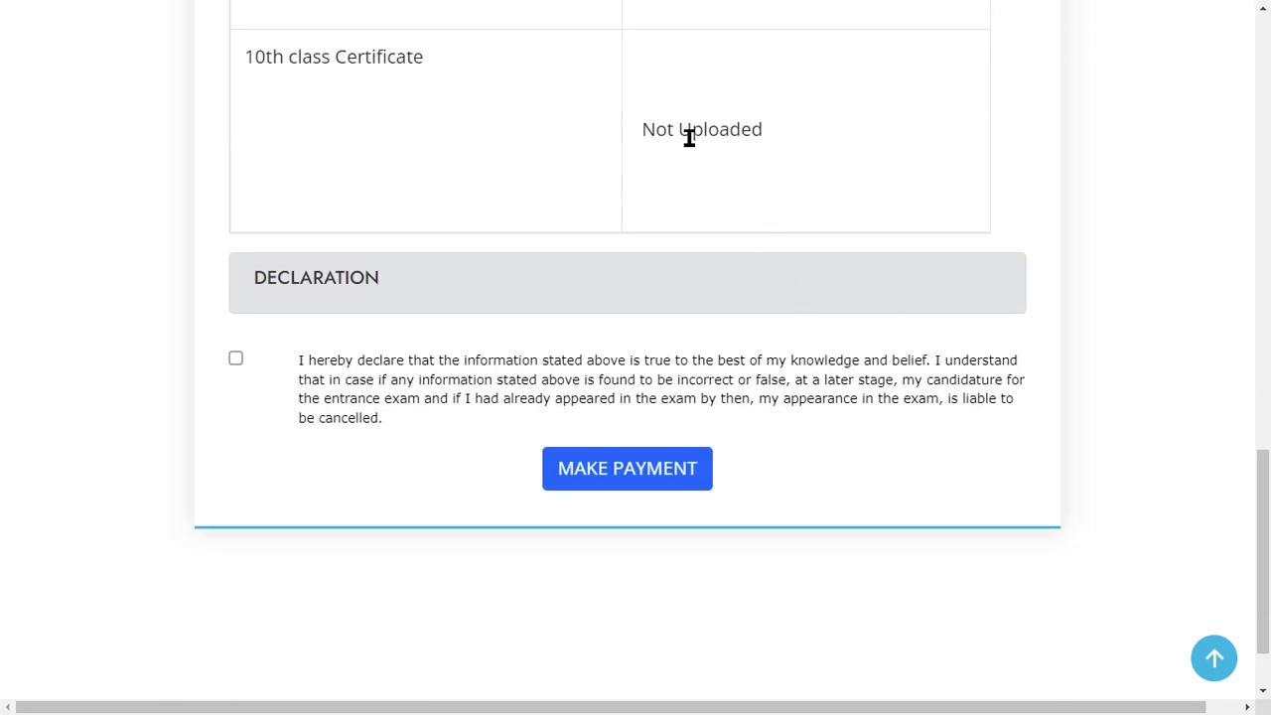
pyautogui.click(852, 144)
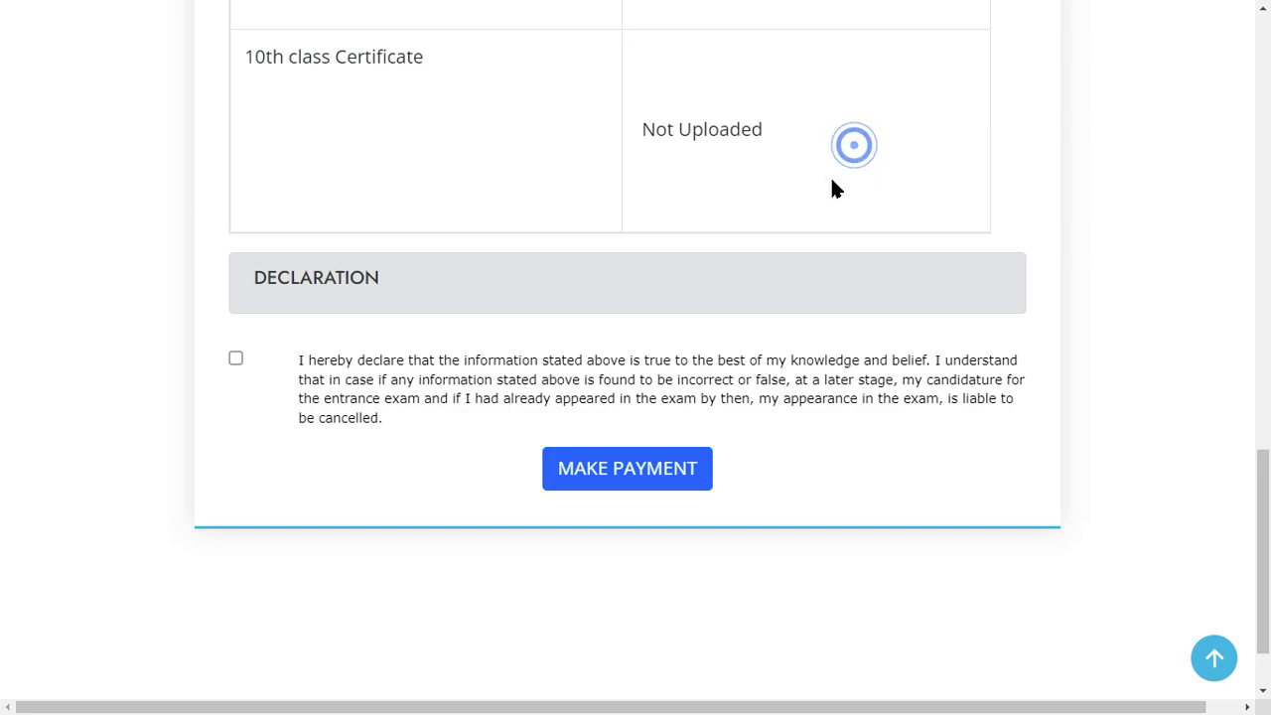
# Step: Accept the declaration on the documents page, continue to payment and acknowledge the upload message
pyautogui.scroll(-2, 656, 229)
pyautogui.doubleClick(271, 186)
pyautogui.click(237, 265)
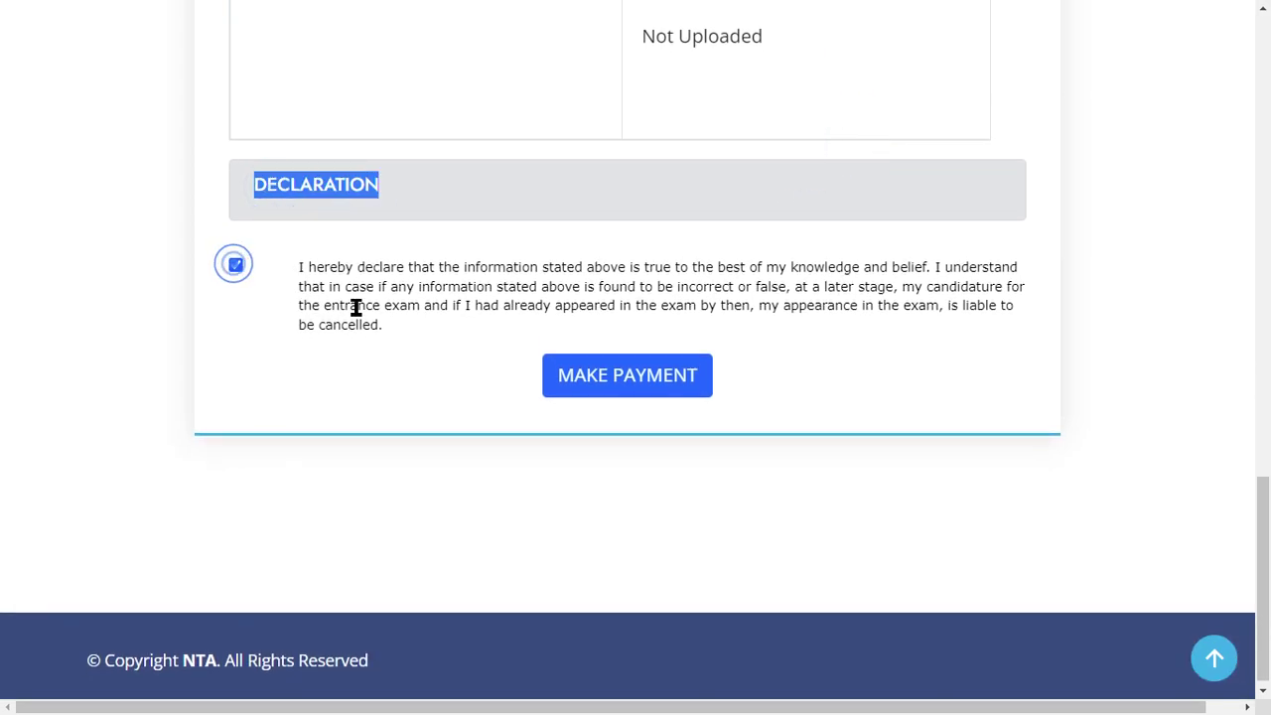
pyautogui.click(629, 382)
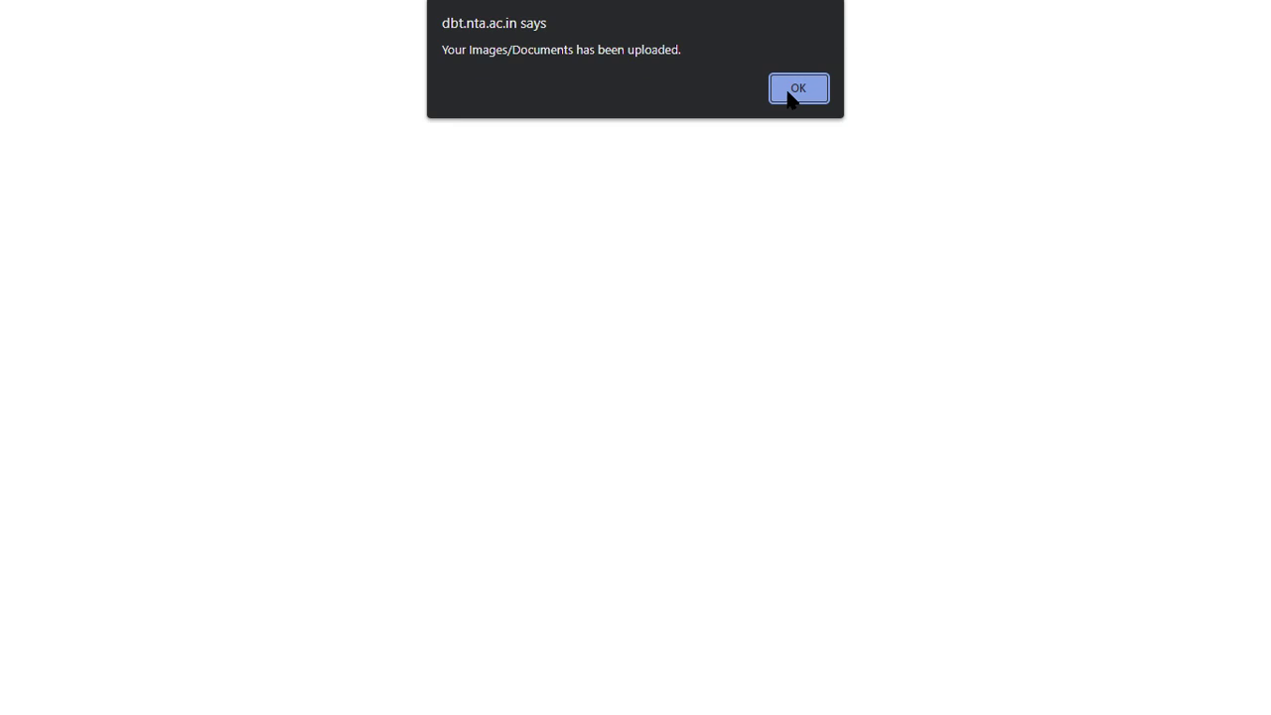
pyautogui.click(794, 90)
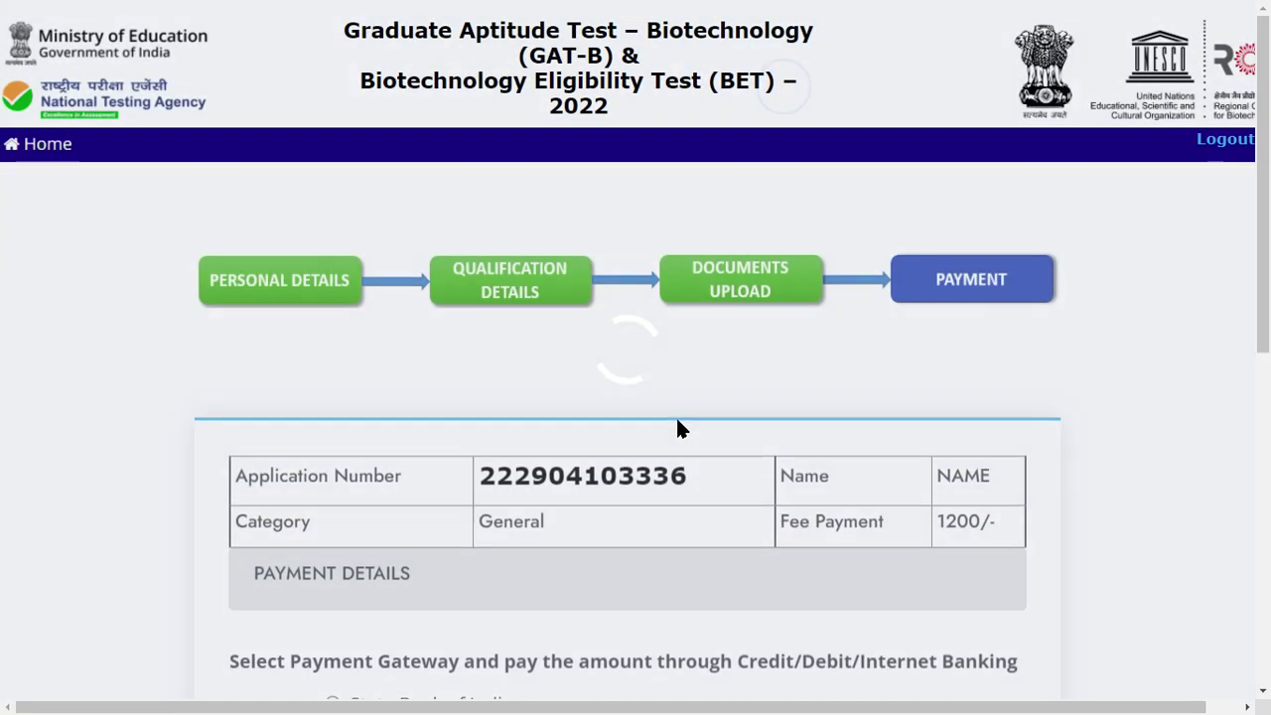
# Step: Examine the payment page's fee amount, the two payment gateways and the accepted Credit/Debit/Internet Banking methods
pyautogui.scroll(-2, 647, 395)
pyautogui.scroll(-5, 646, 396)
pyautogui.scroll(6, 646, 397)
pyautogui.scroll(-5, 647, 397)
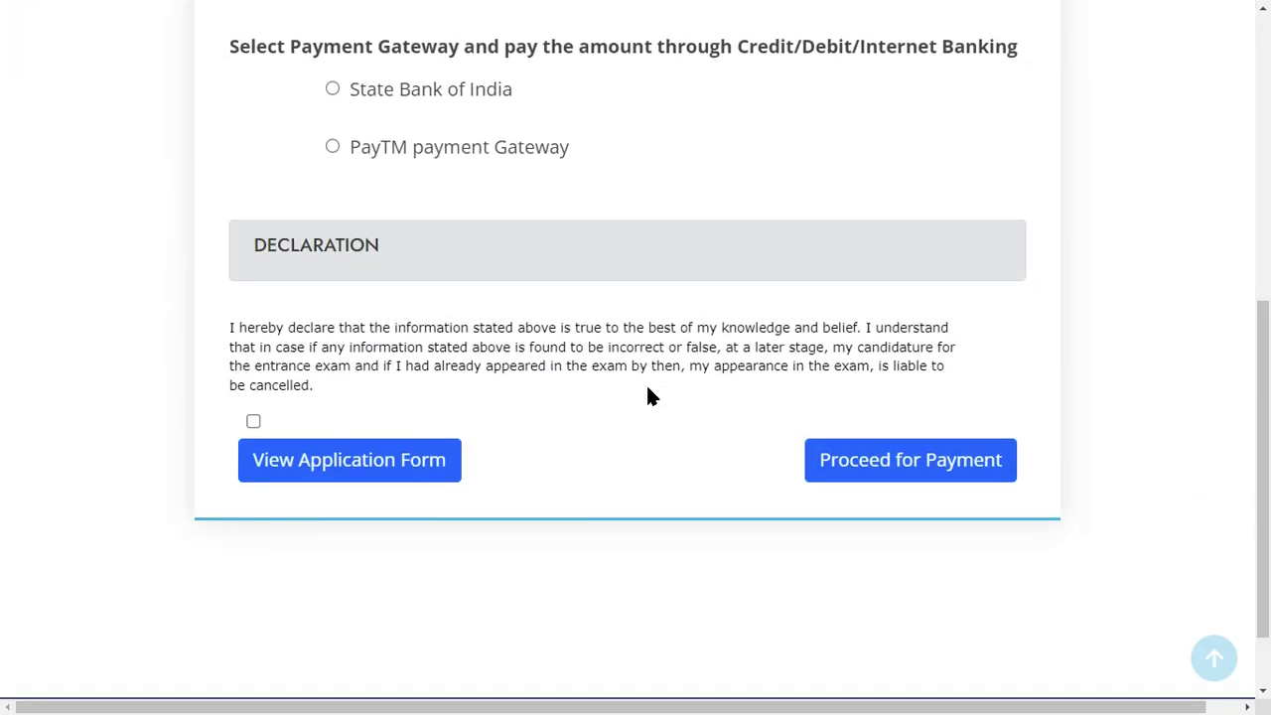
pyautogui.scroll(4, 646, 397)
pyautogui.doubleClick(960, 276)
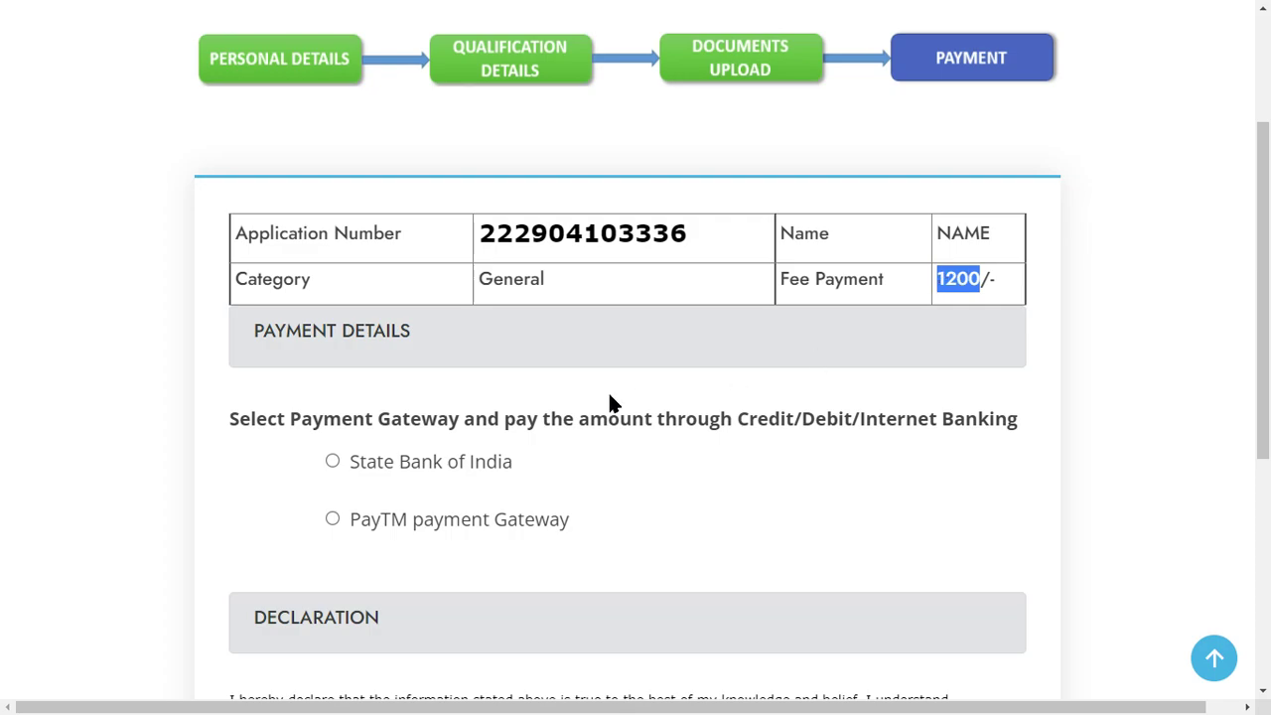
pyautogui.scroll(-2, 437, 398)
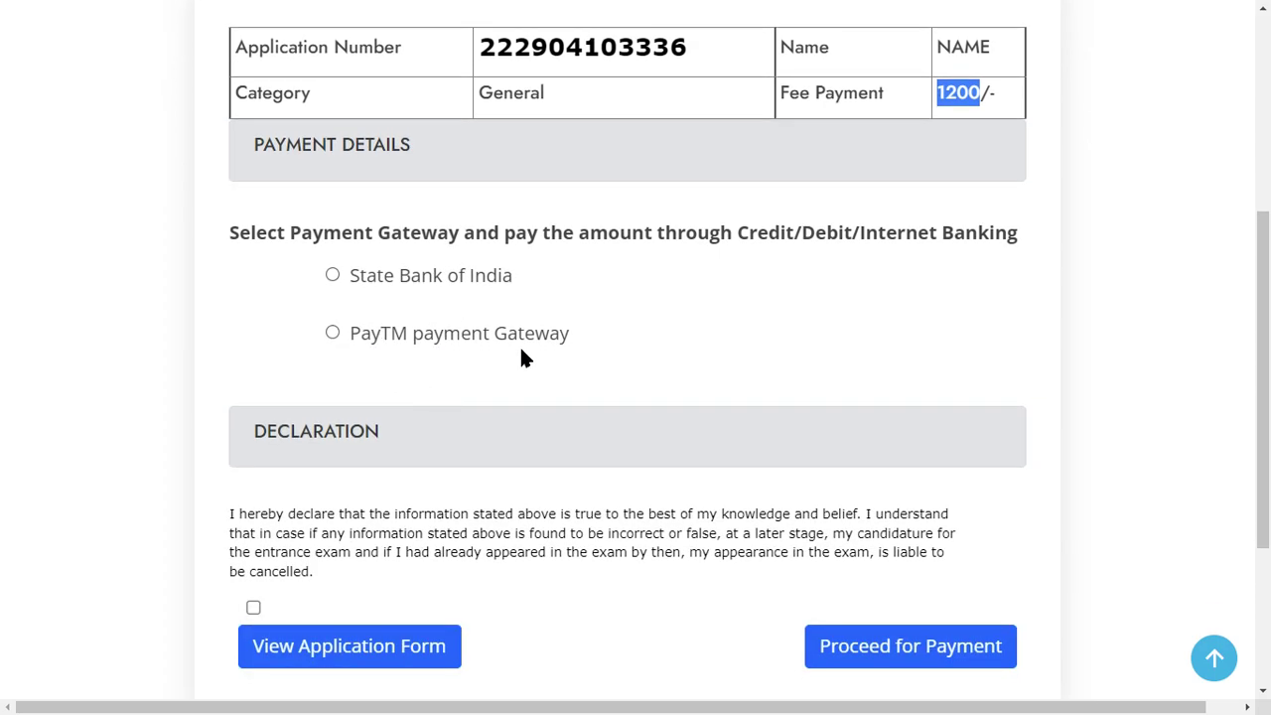
pyautogui.moveTo(496, 233); pyautogui.dragTo(843, 356)
pyautogui.click(718, 331)
pyautogui.doubleClick(762, 234)
pyautogui.click(845, 354)
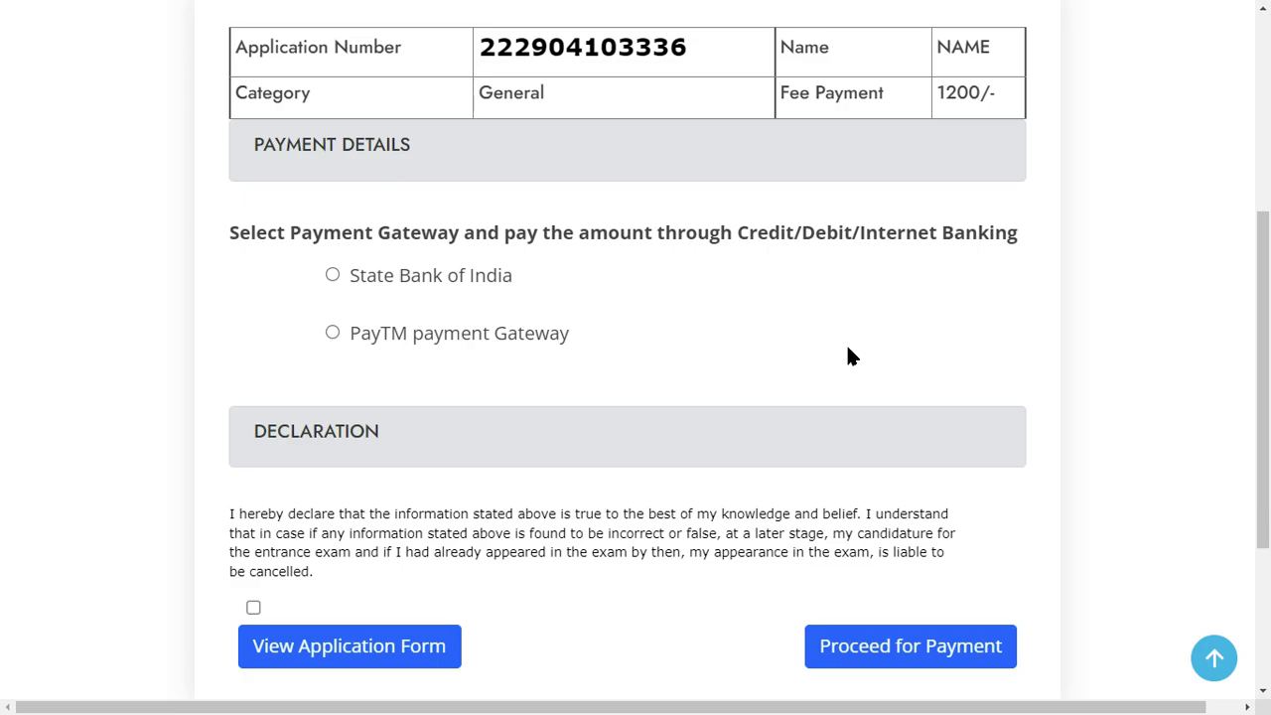
# Step: Accept the payment declaration and select State Bank of India as the payment gateway
pyautogui.scroll(-2, 596, 357)
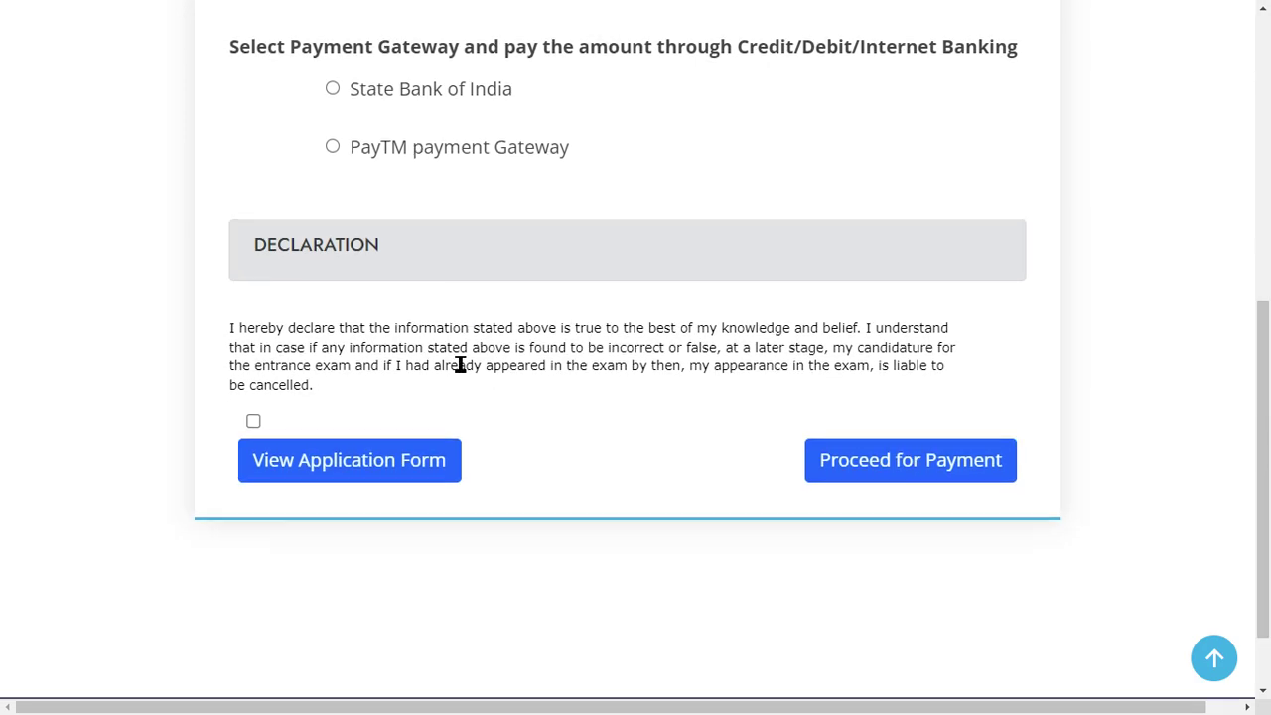
pyautogui.doubleClick(340, 238)
pyautogui.tripleClick(276, 334)
pyautogui.click(370, 344)
pyautogui.click(254, 423)
pyautogui.click(333, 89)
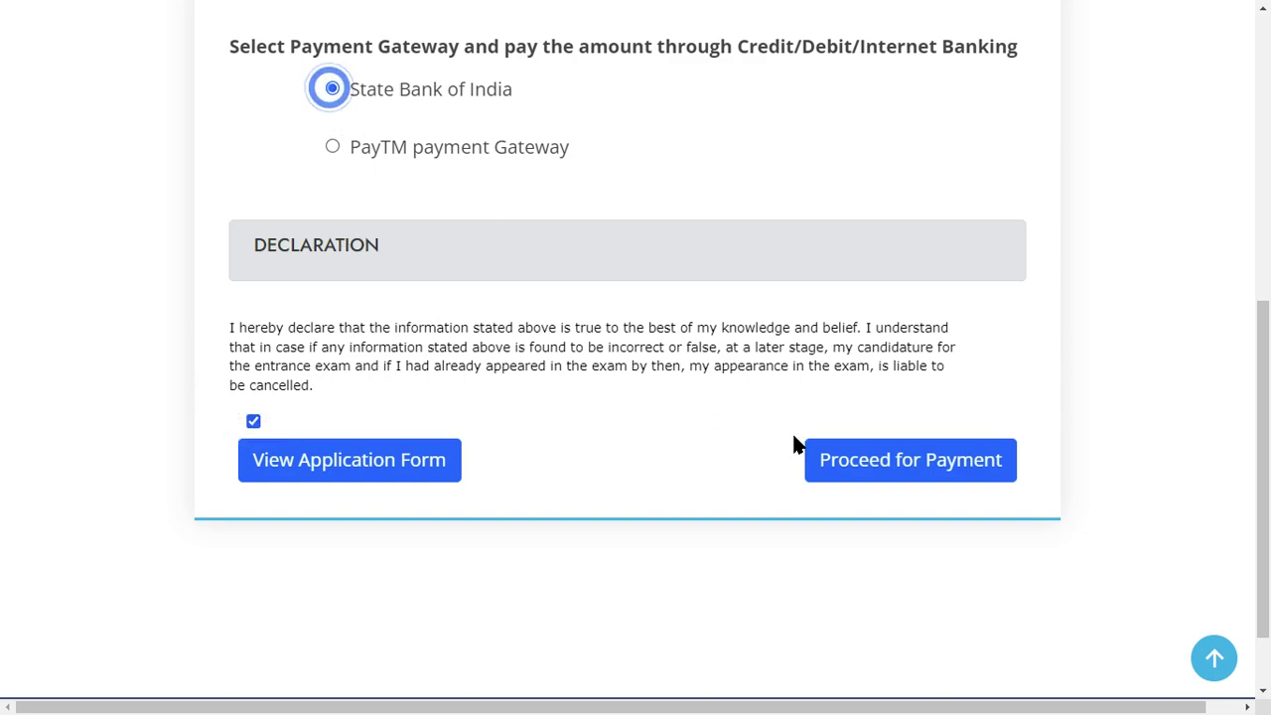
# Step: Proceed for payment through to the State Bank Multi Option Payment System page
pyautogui.click(917, 471)
pyautogui.moveTo(652, 230); pyautogui.dragTo(701, 371)
pyautogui.click(696, 377)
pyautogui.click(628, 403)
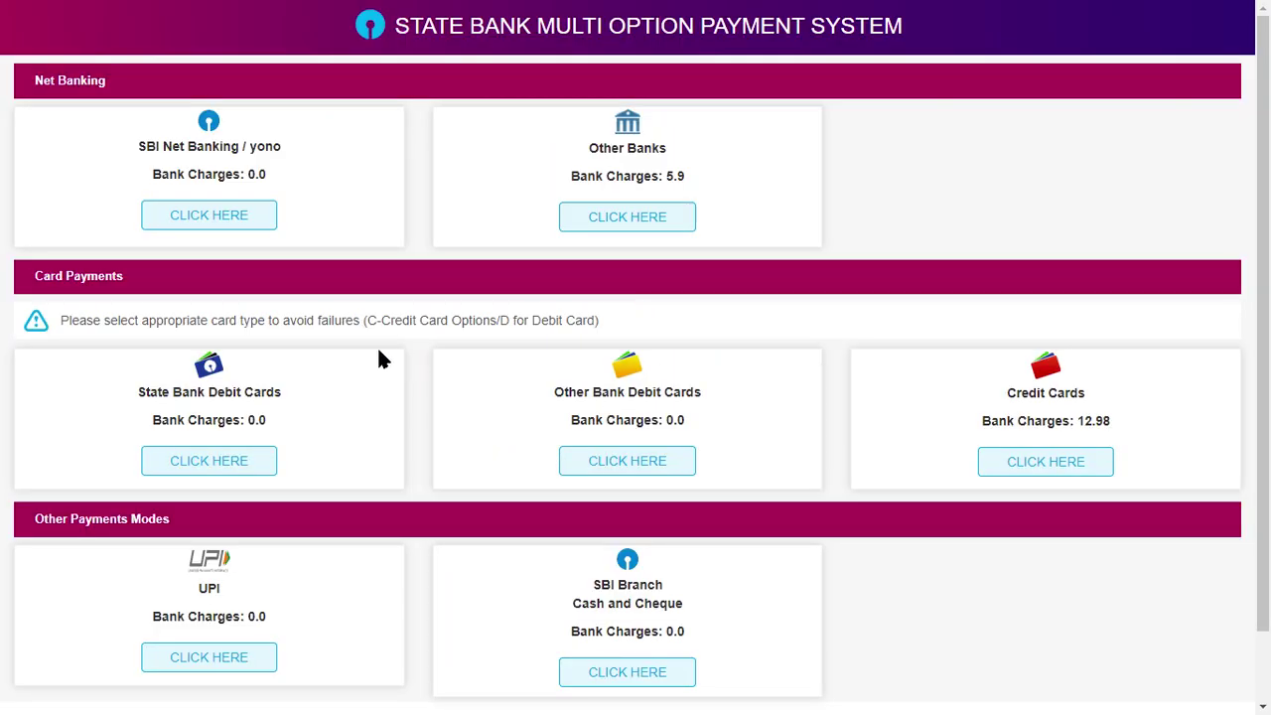